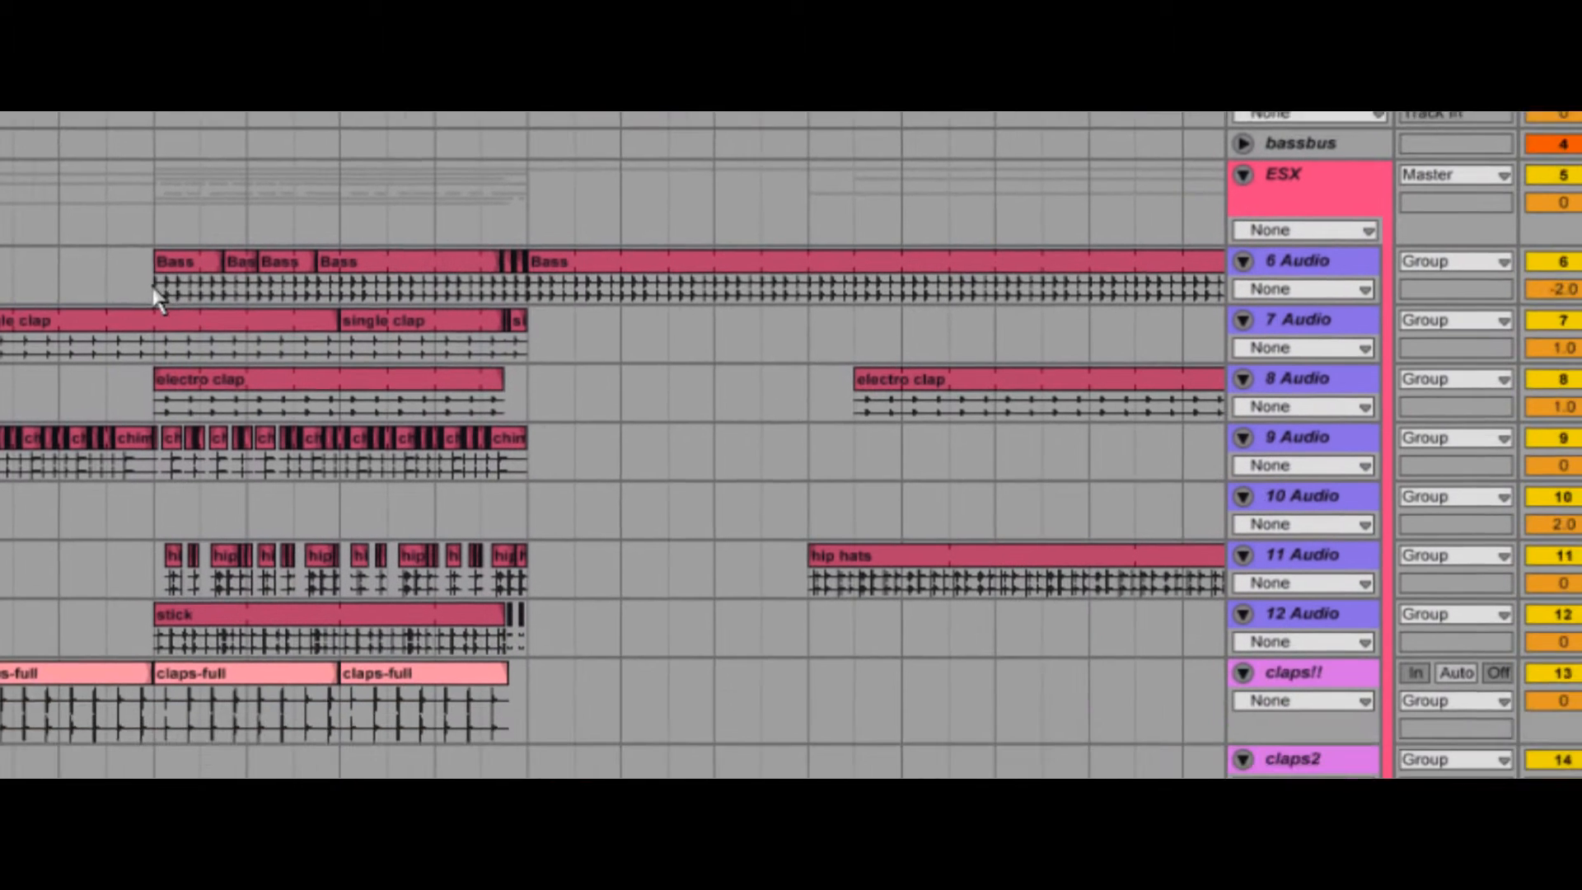
- Consolidate the first Bass clips on the 6 Audio track into a single clip and rename it new bass
left_click_drag(375, 521, 584, 511)
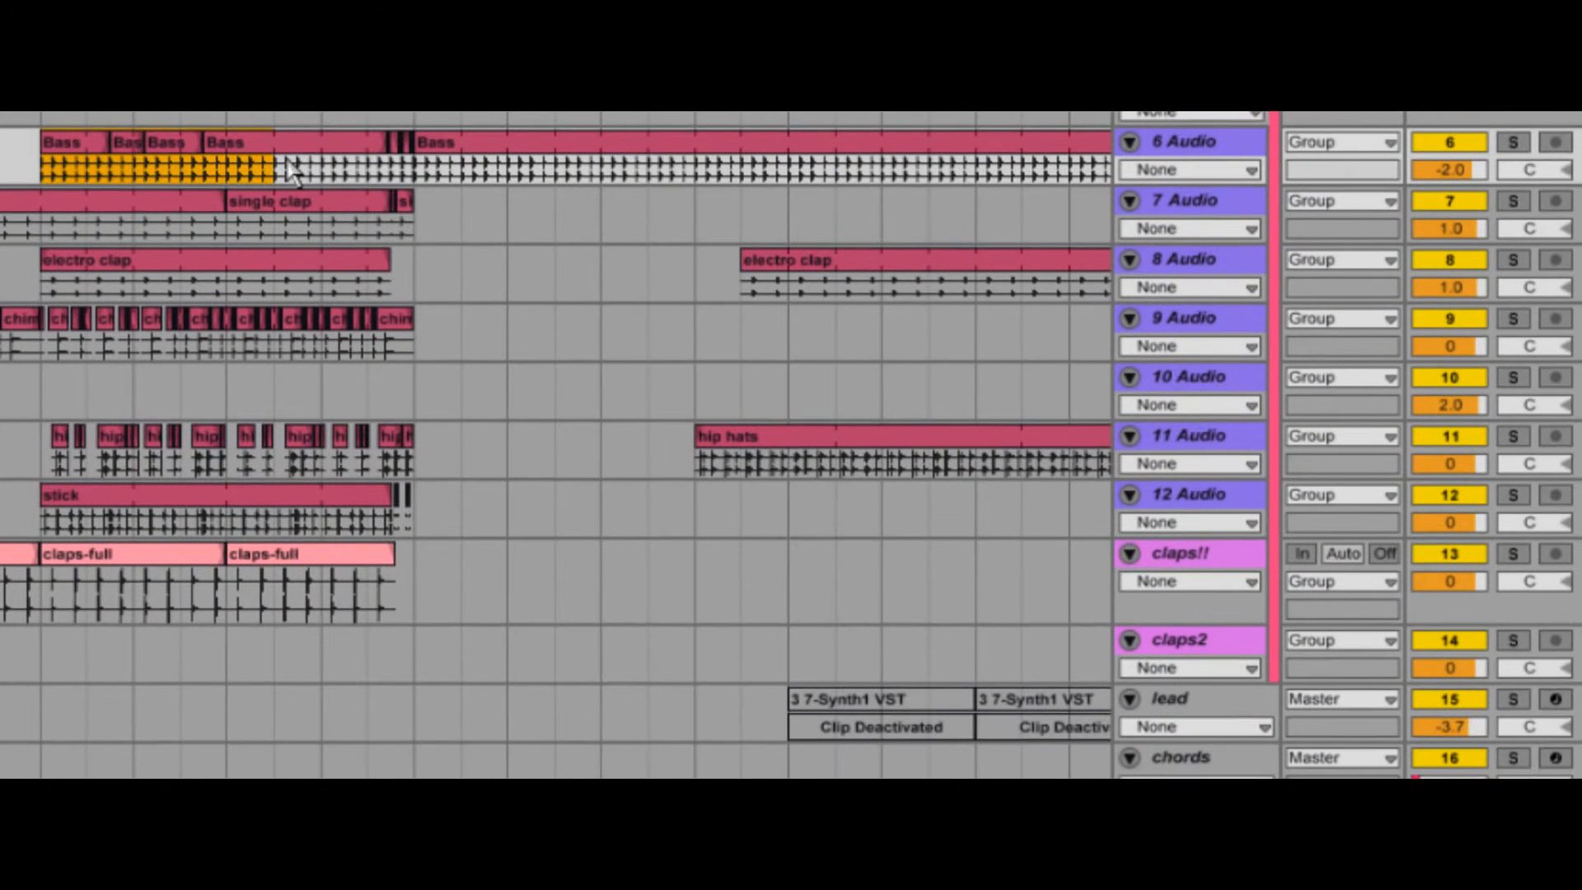
key("ctrl+j")
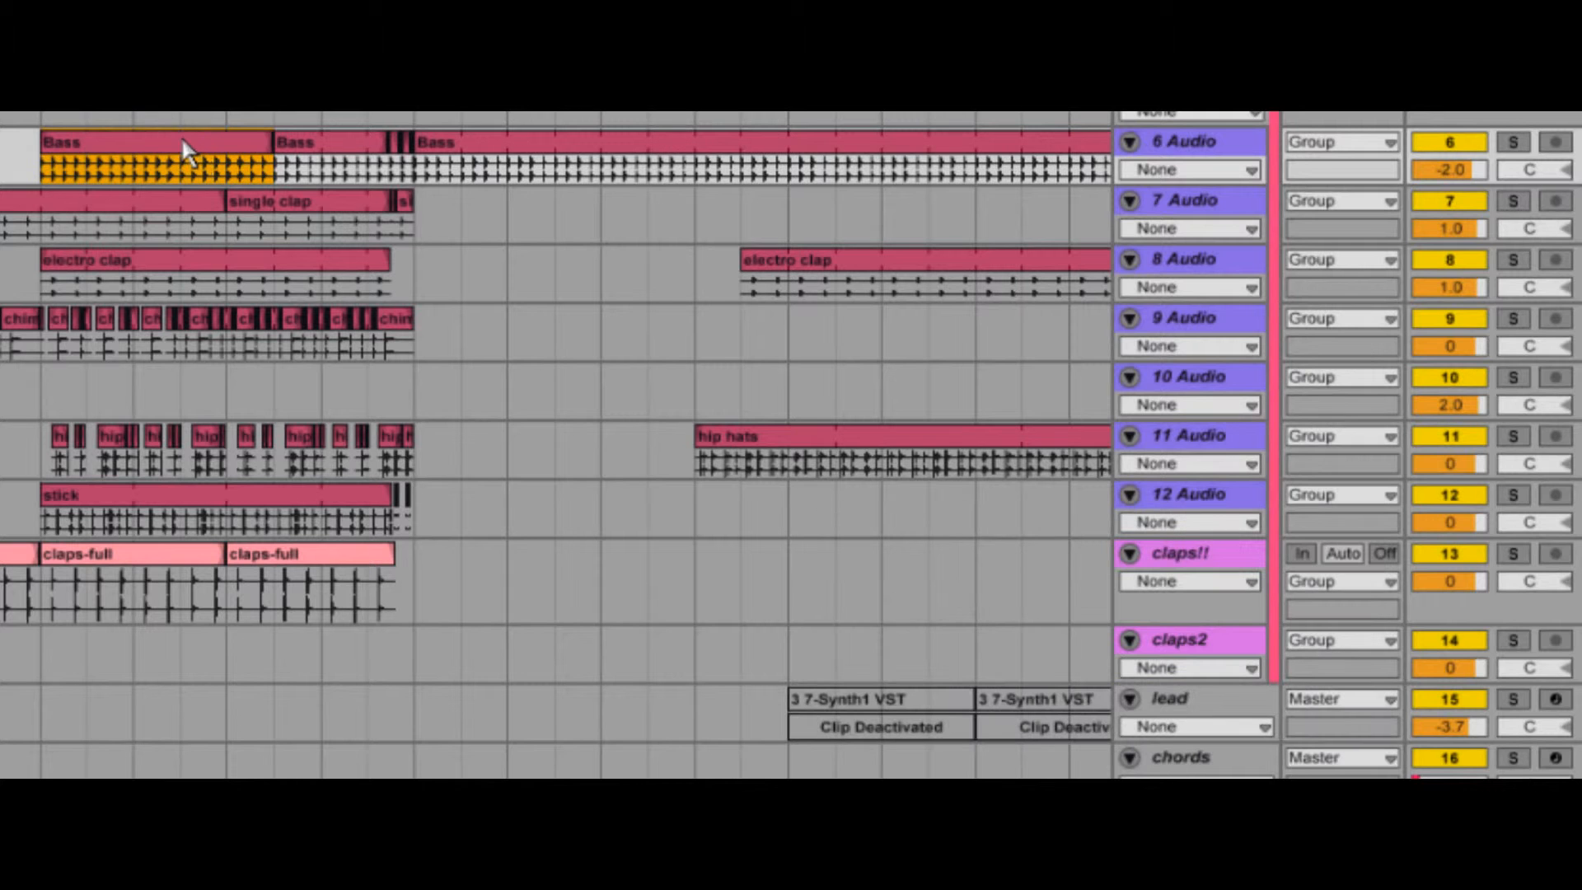
key("ctrl+r")
type("new bas")
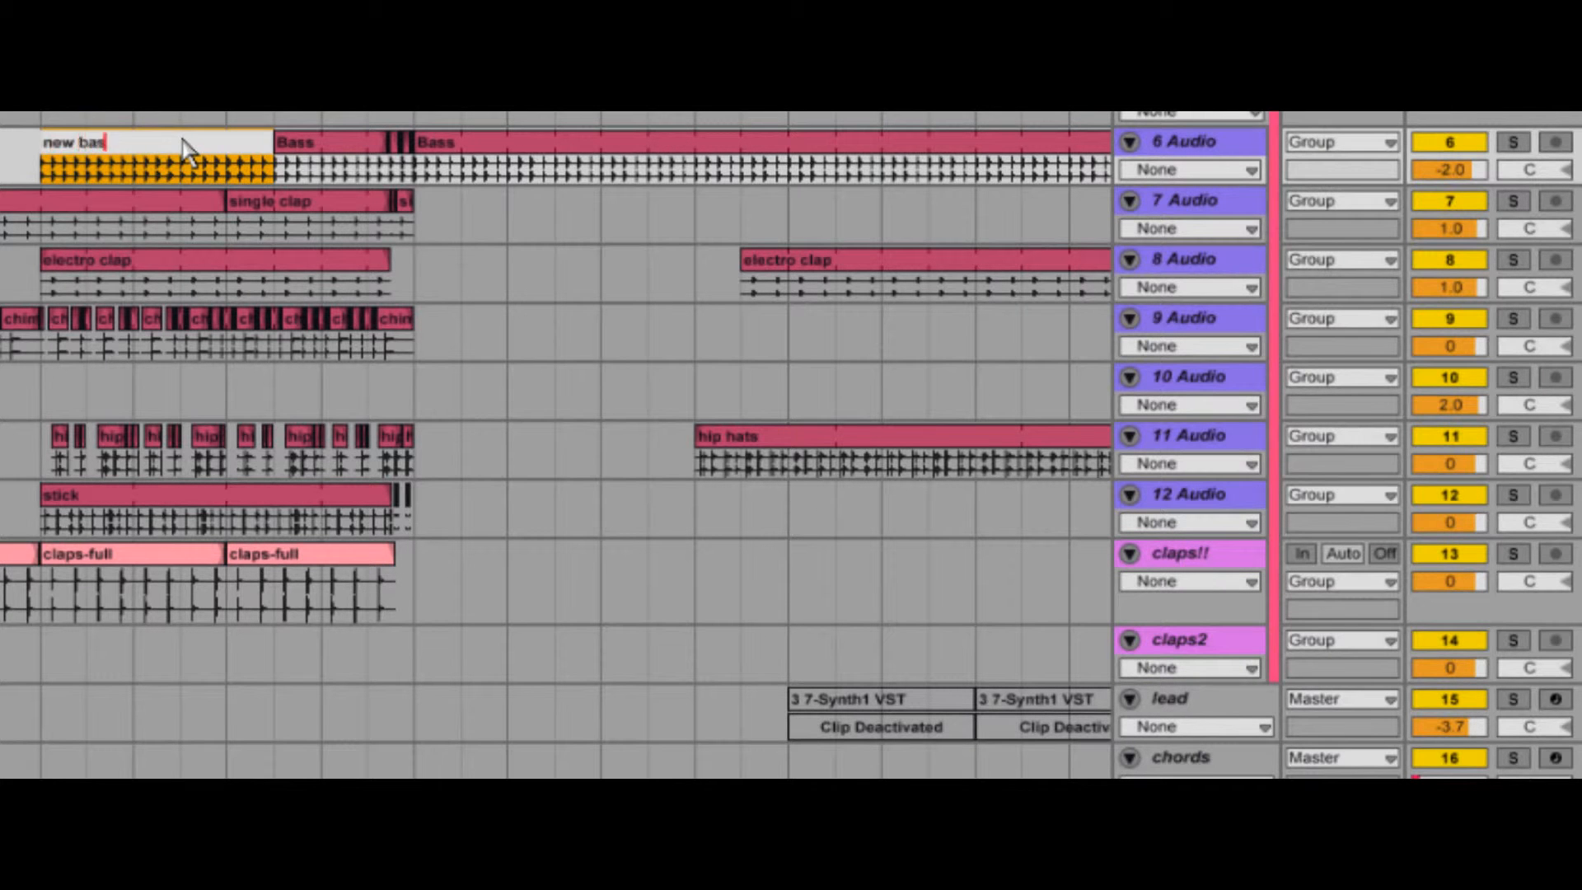
type("s")
key("Return")
- Open the 6 Audio track's name for editing, and recolour the track and its new bass clip
left_click(1189, 151)
key("ctrl+r")
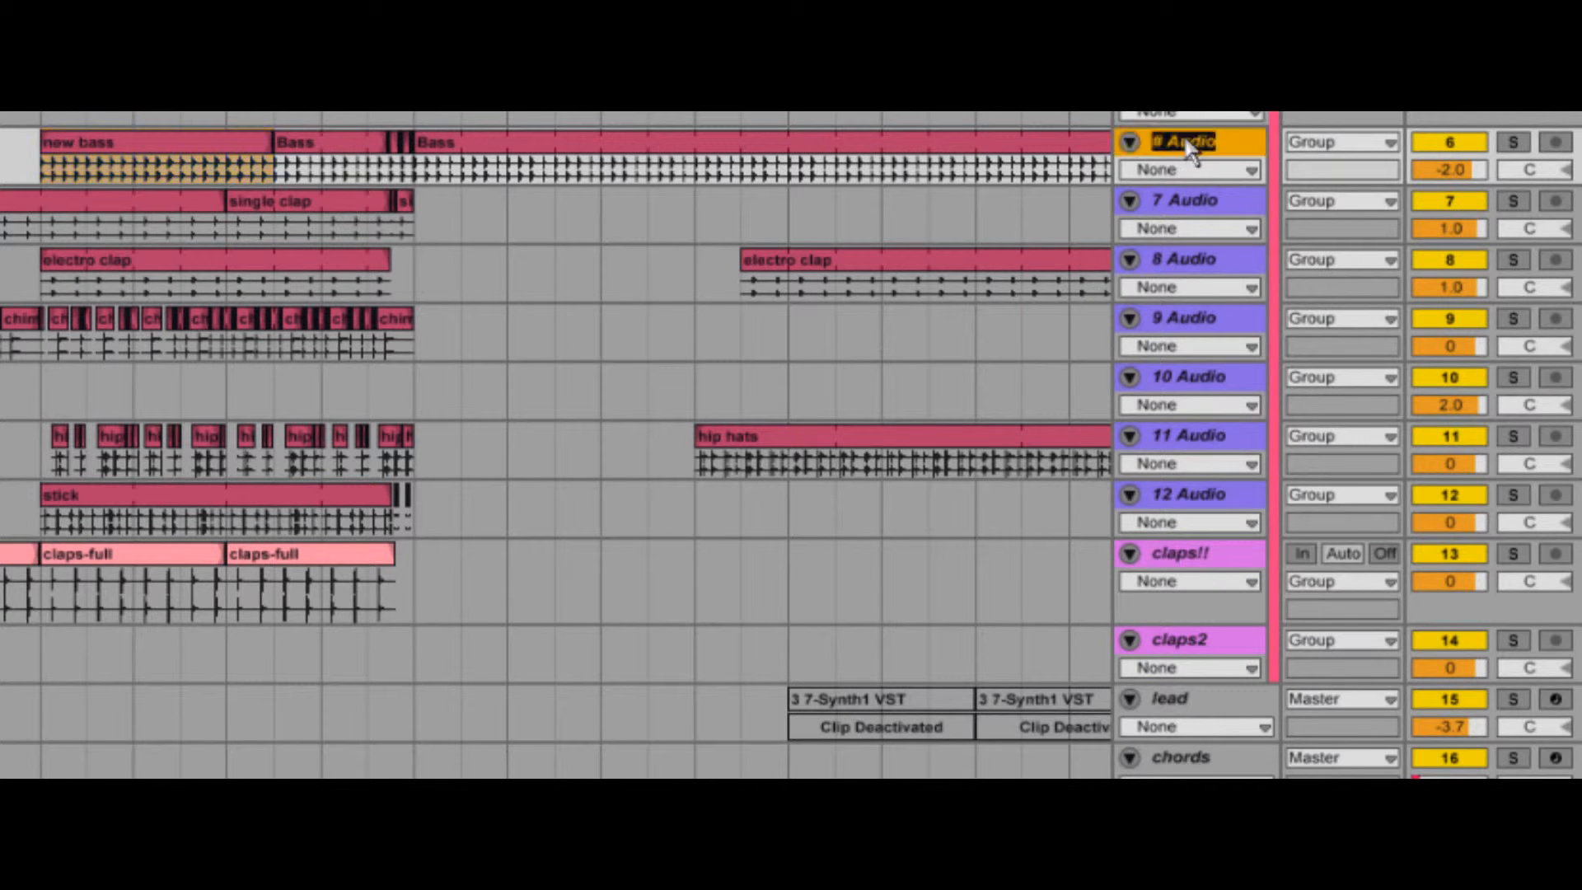
right_click(1251, 146)
left_click(1383, 583)
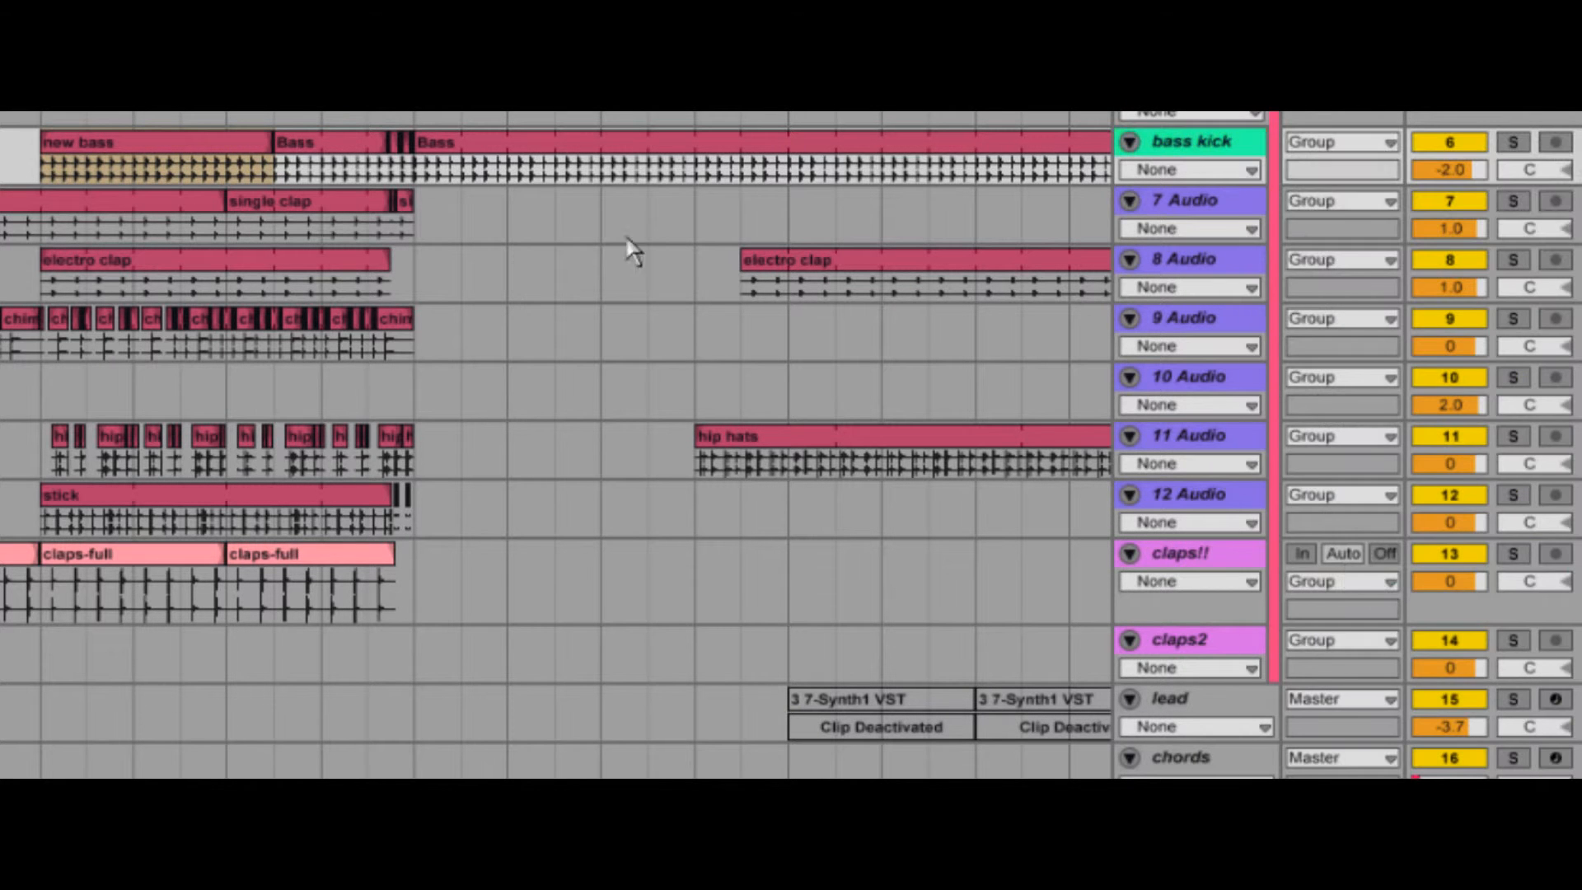
right_click(173, 139)
left_click(314, 589)
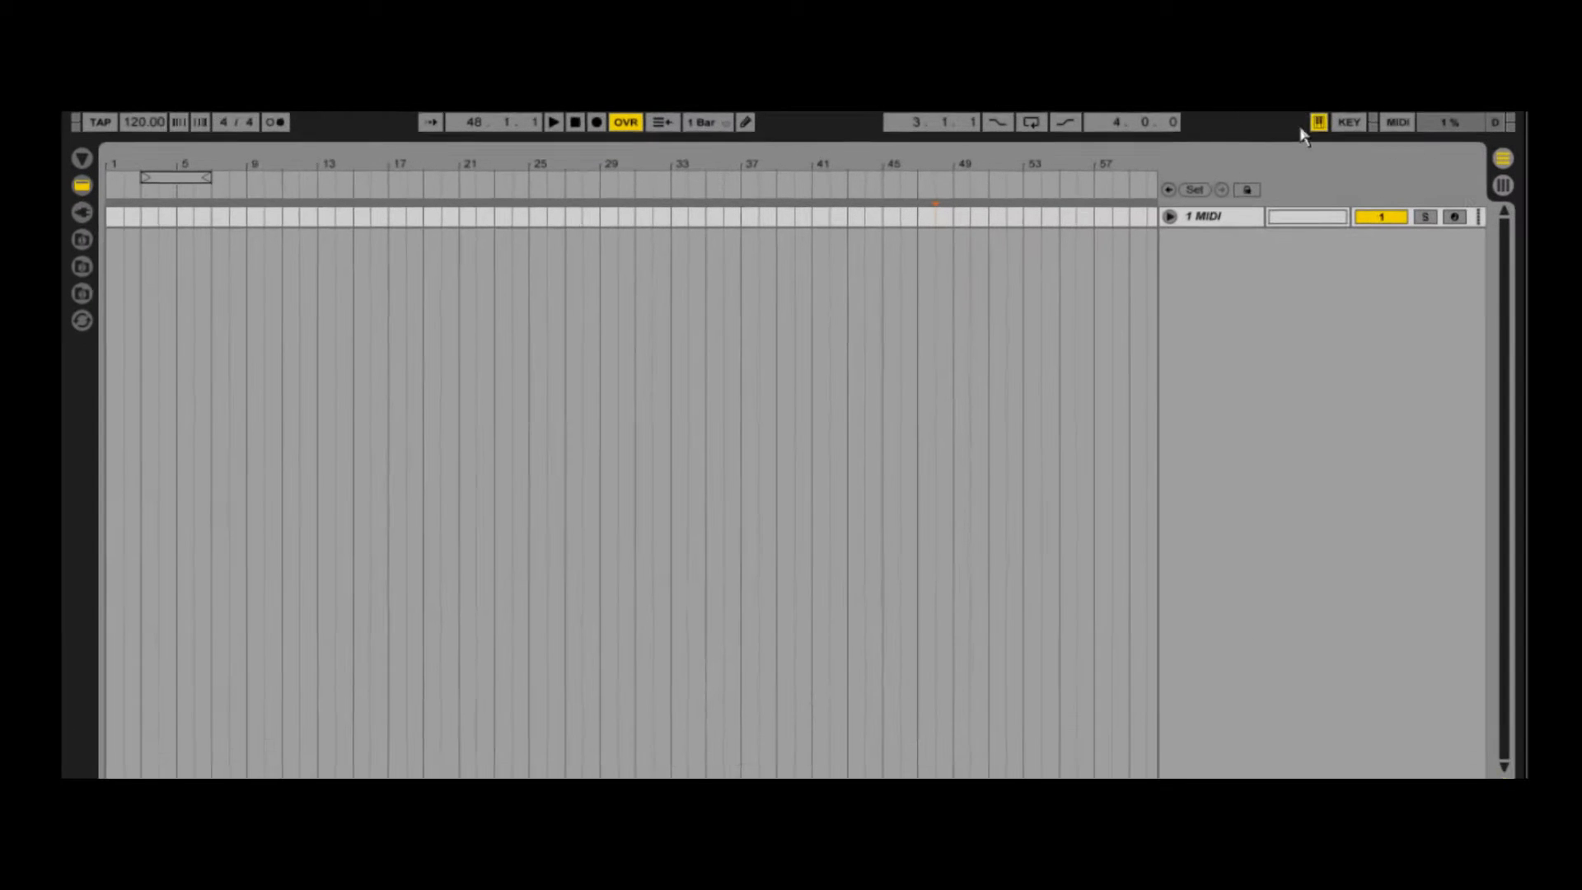
- Map the computer keyboard's X key to the transport's record control and leave key mapping mode
left_click(1137, 124)
left_click(582, 126)
key("x")
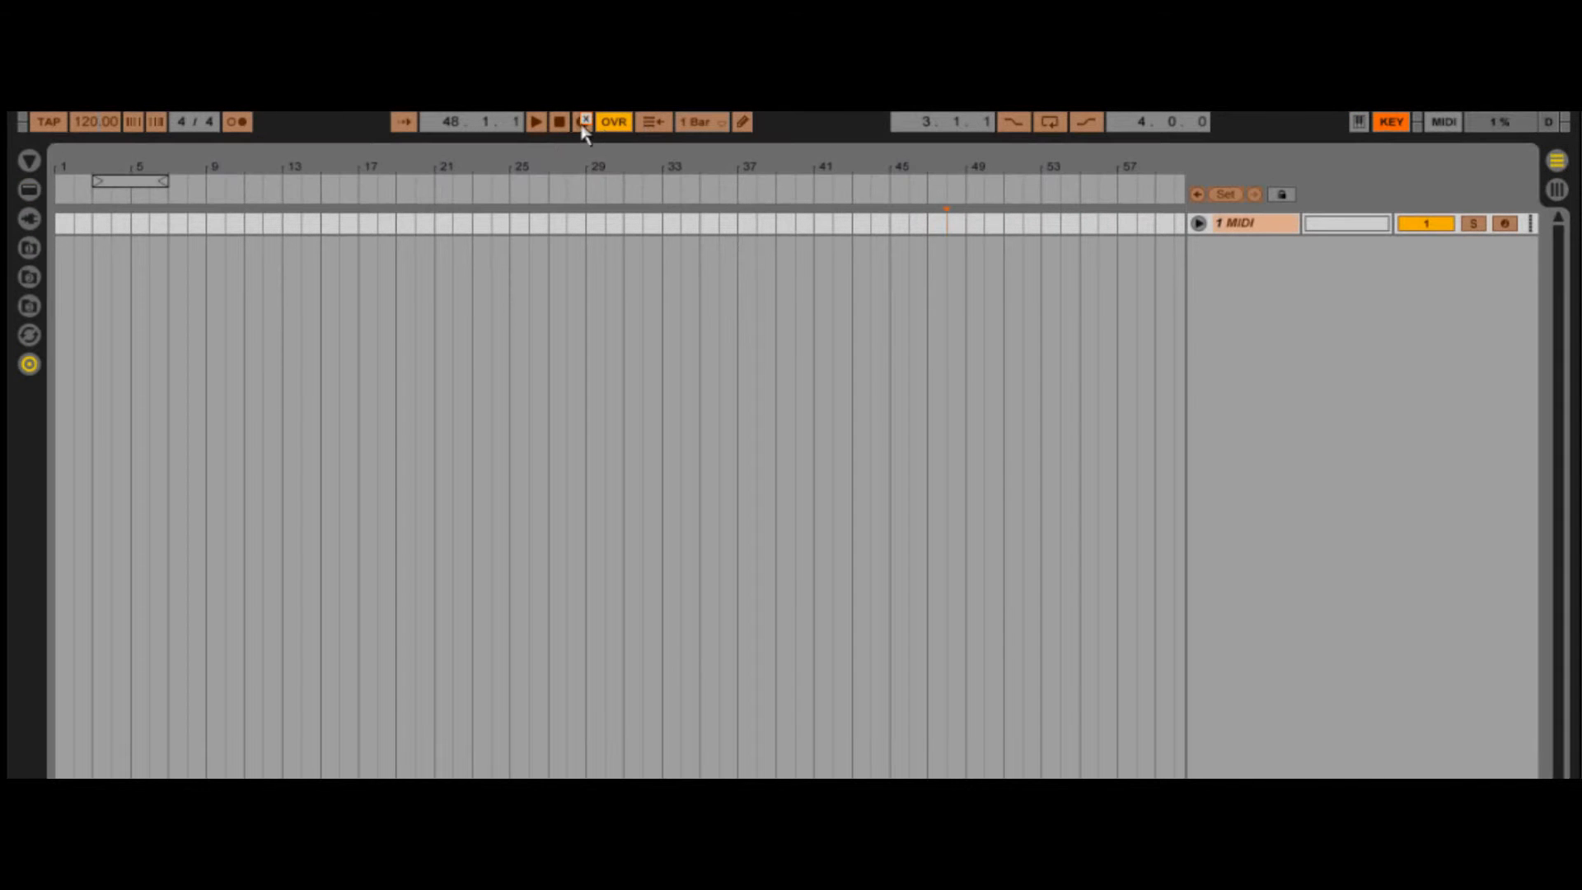
left_click(1391, 123)
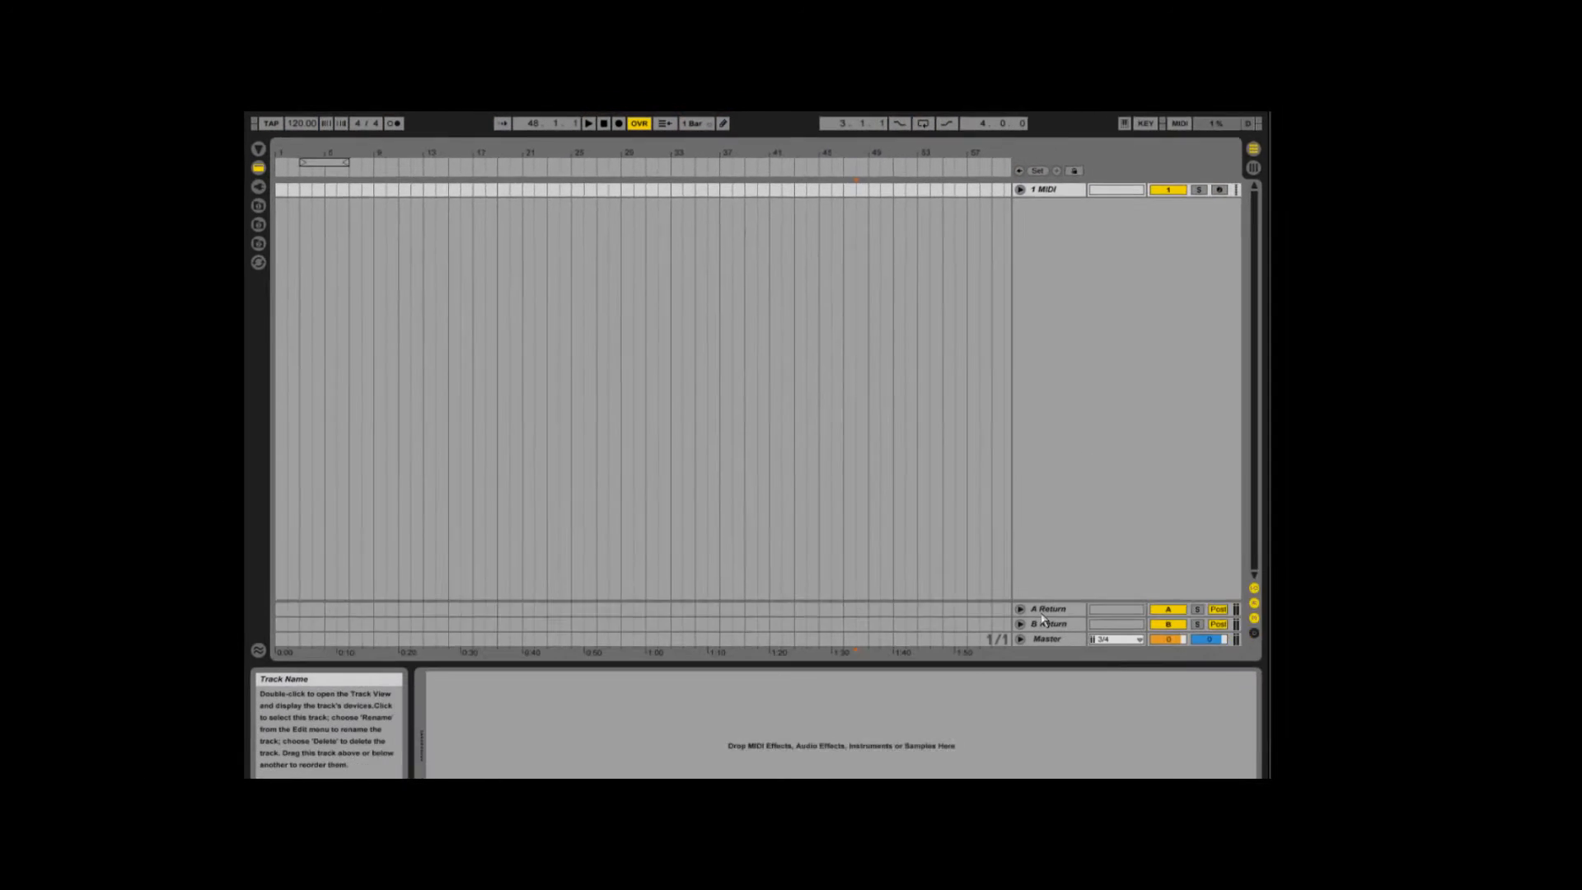
- Delete the A and B return tracks, and save the current set as the default, overwriting the template set
left_click(1032, 602)
key("Delete")
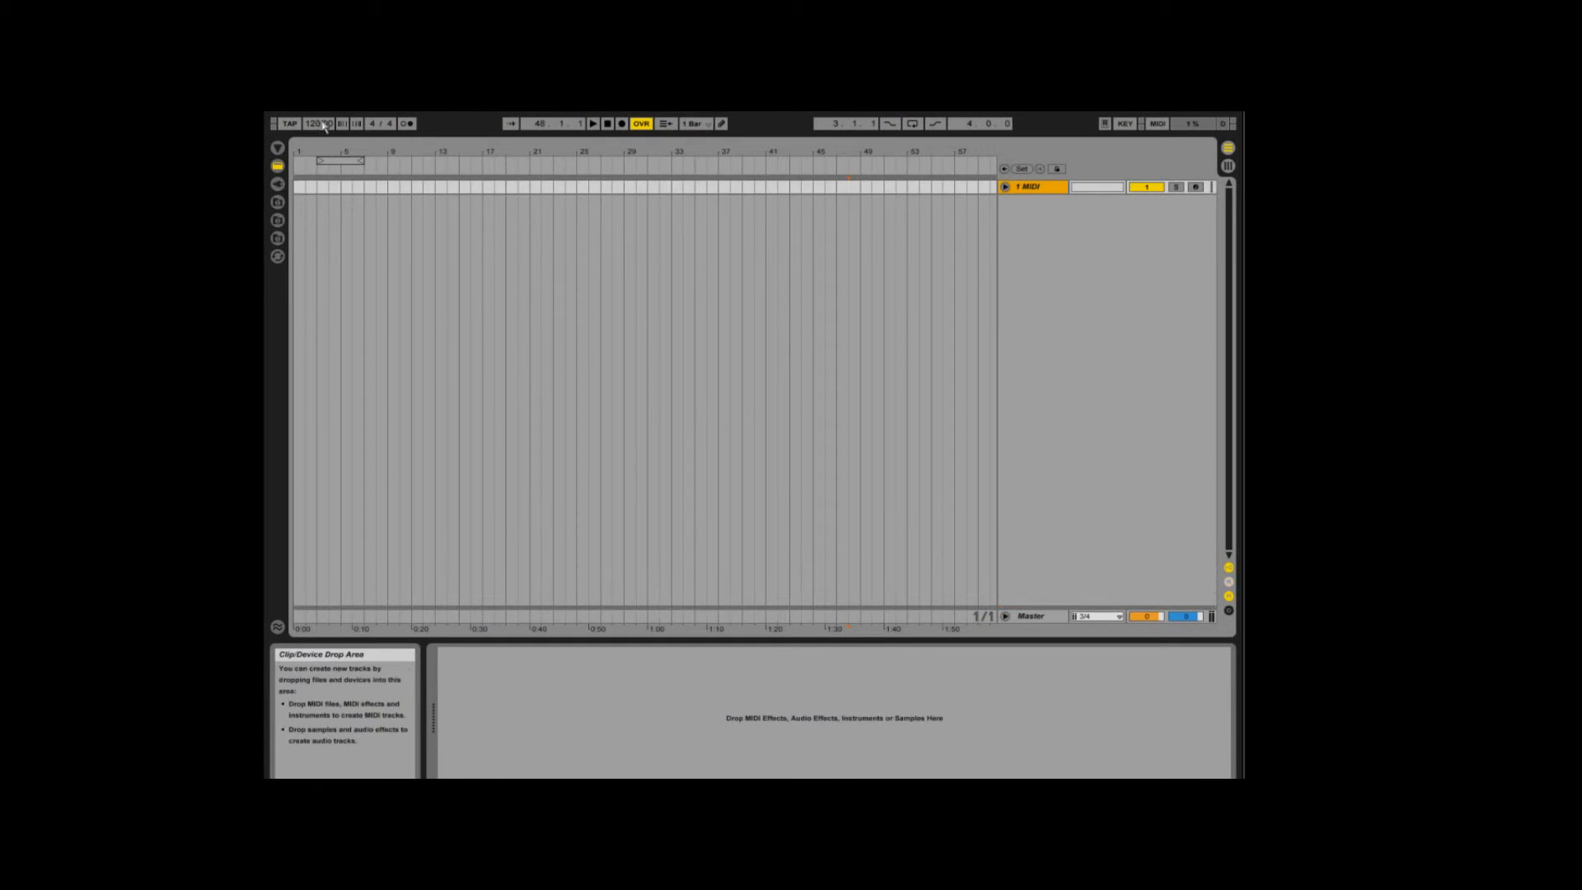
left_click(391, 113)
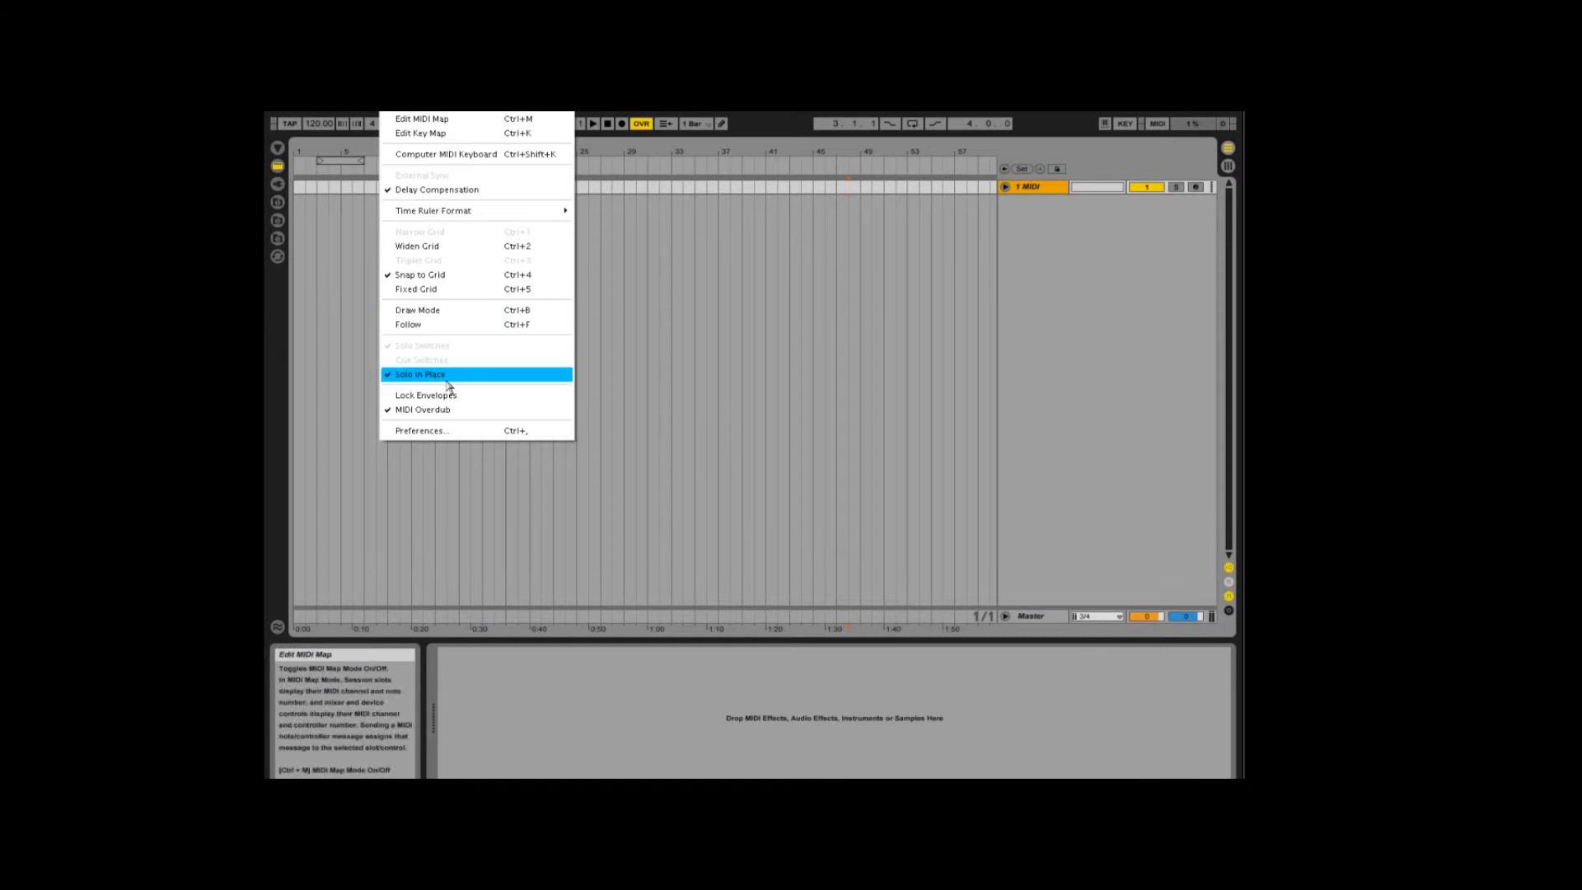
left_click(462, 428)
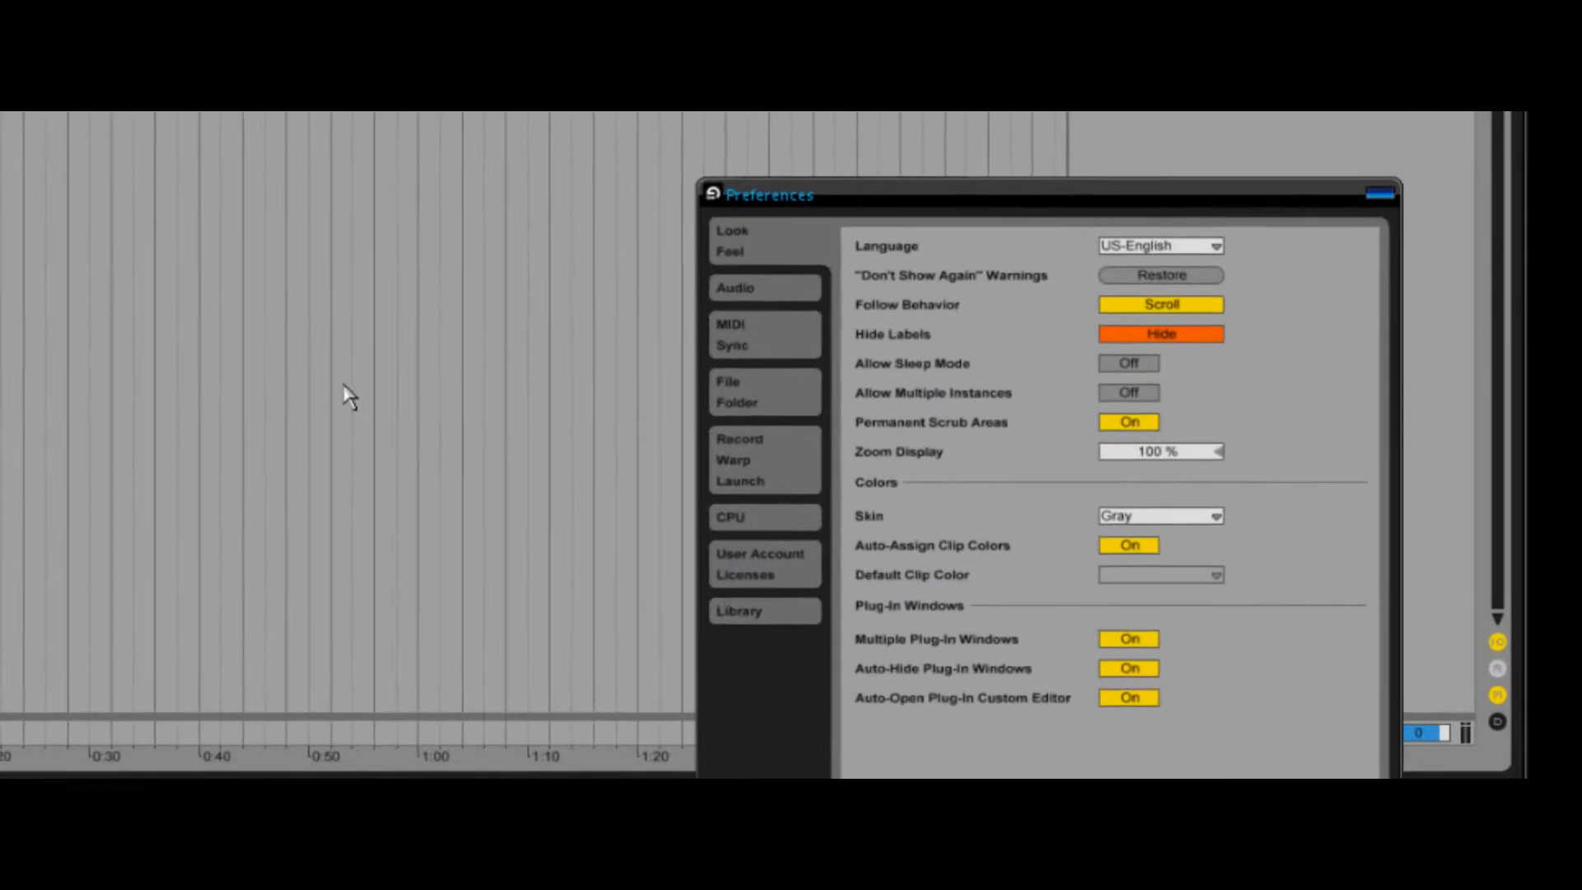
left_click(832, 426)
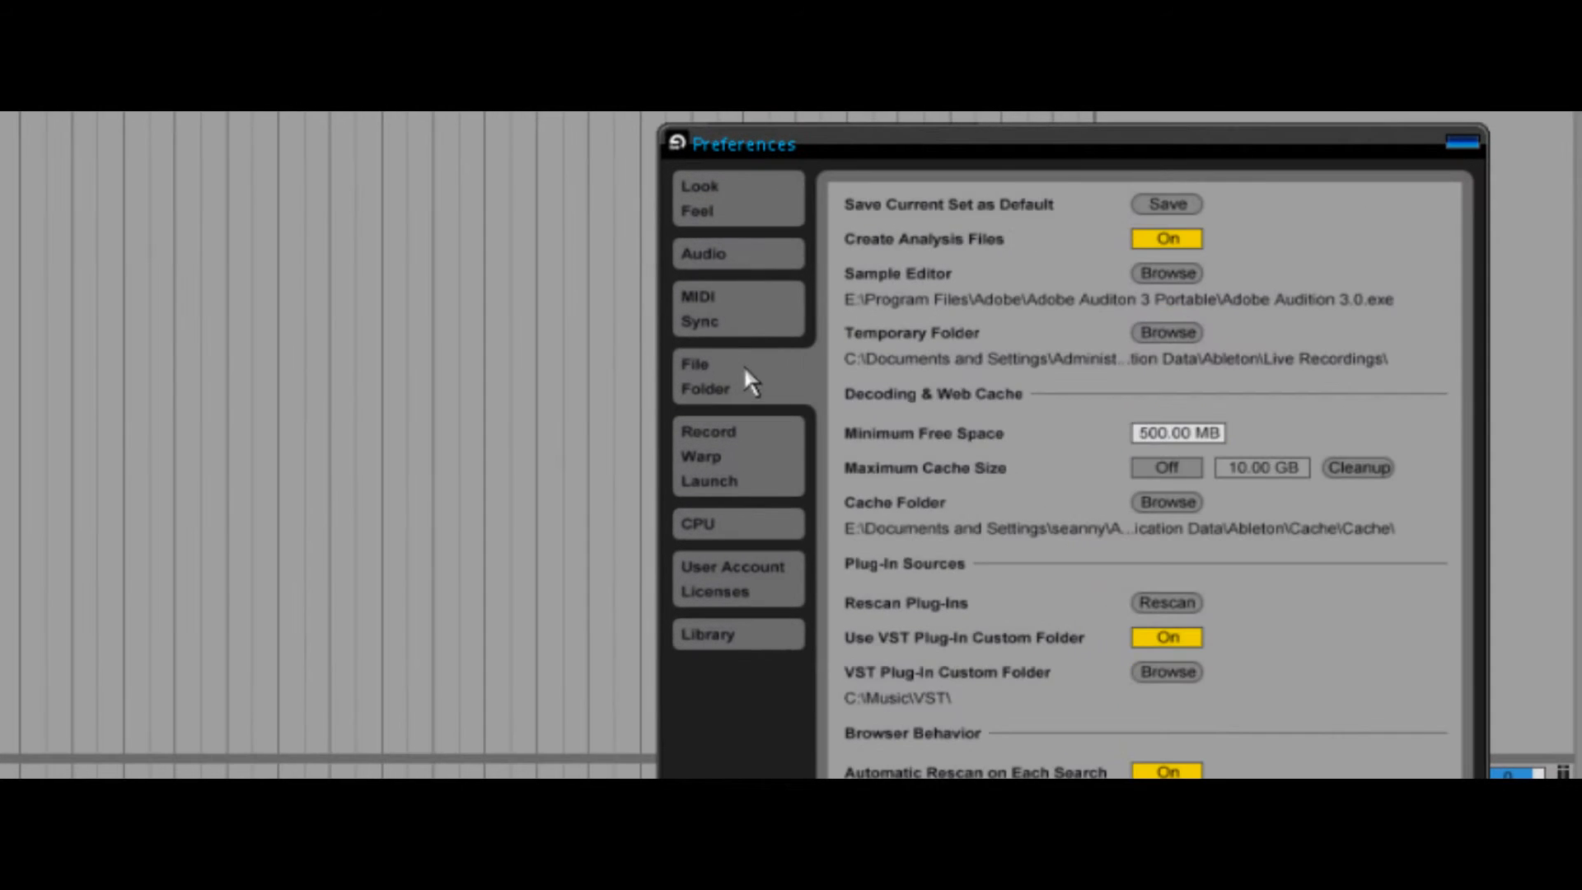
left_click(1156, 208)
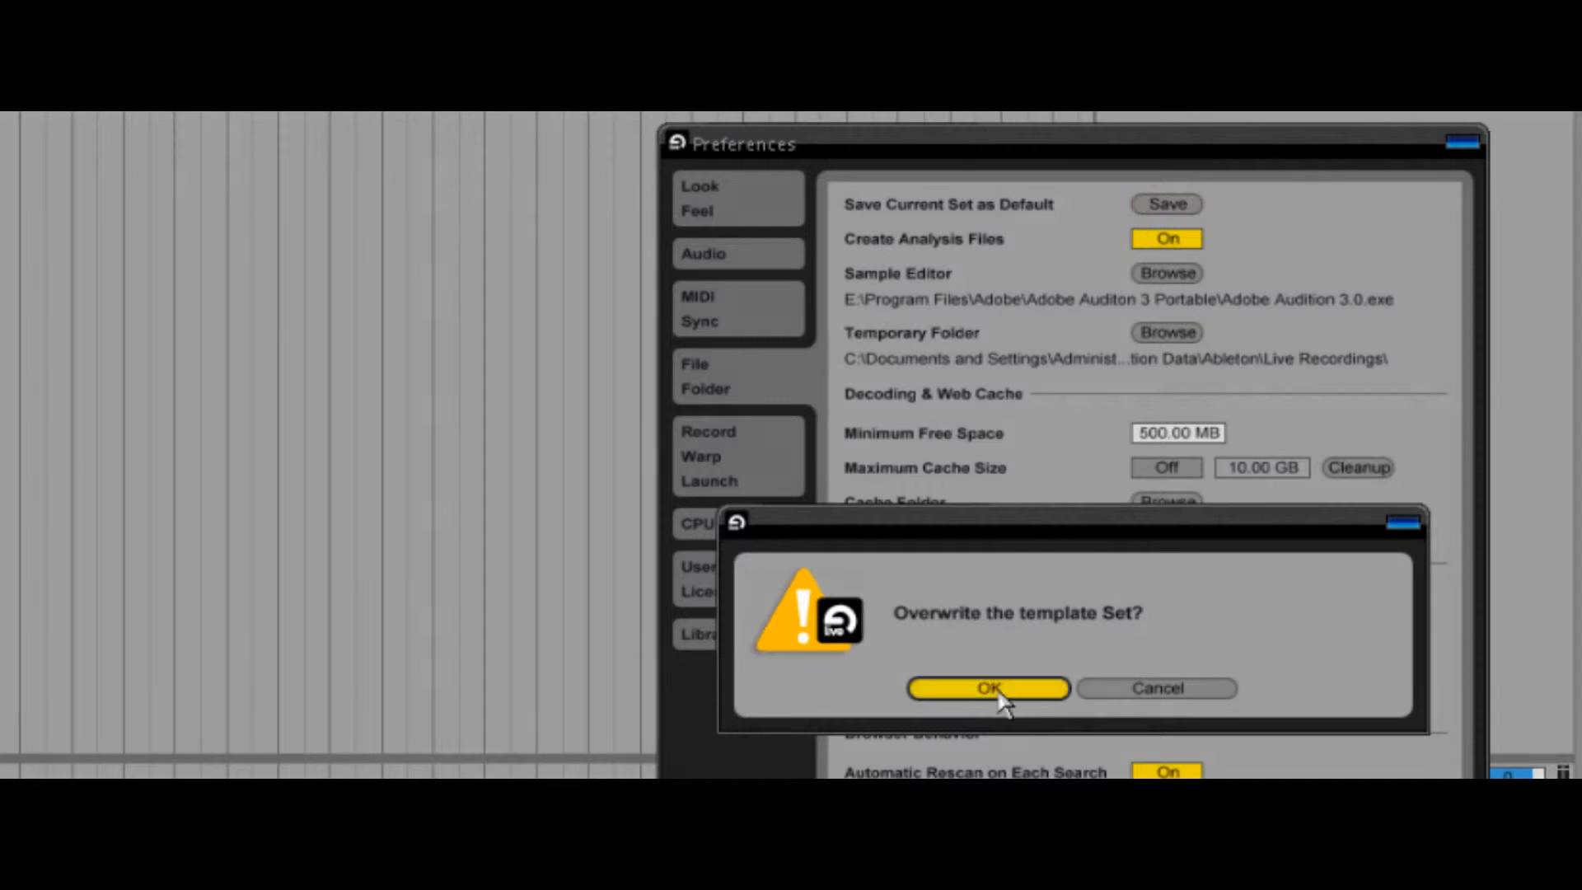
left_click(997, 693)
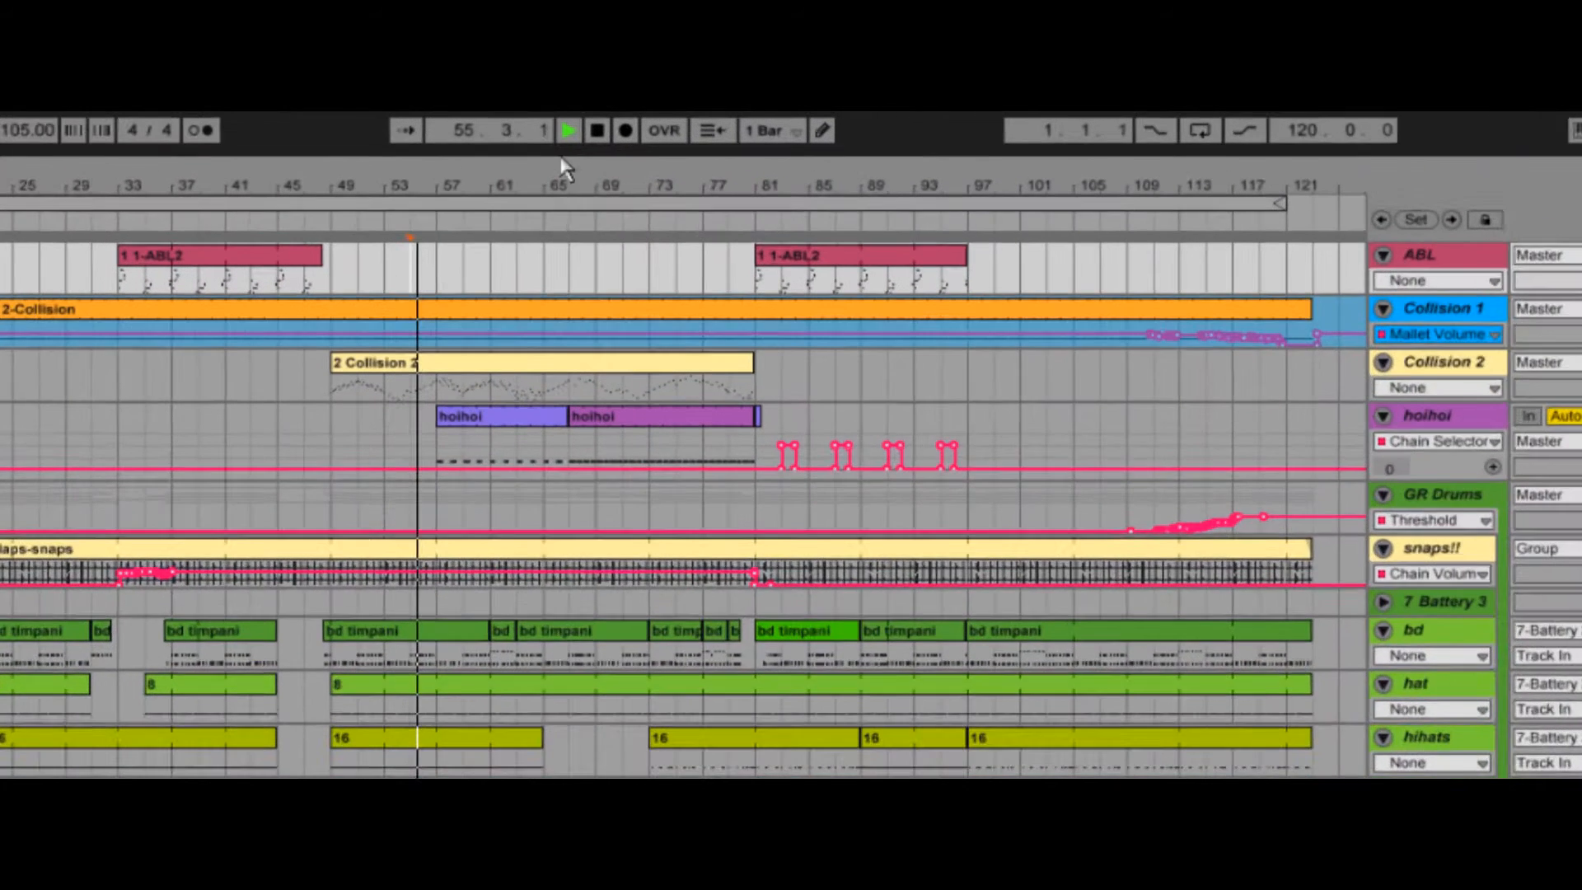
- Add a locator named "needs more stuff" at bar 57 and jump to it during playback
right_click(442, 219)
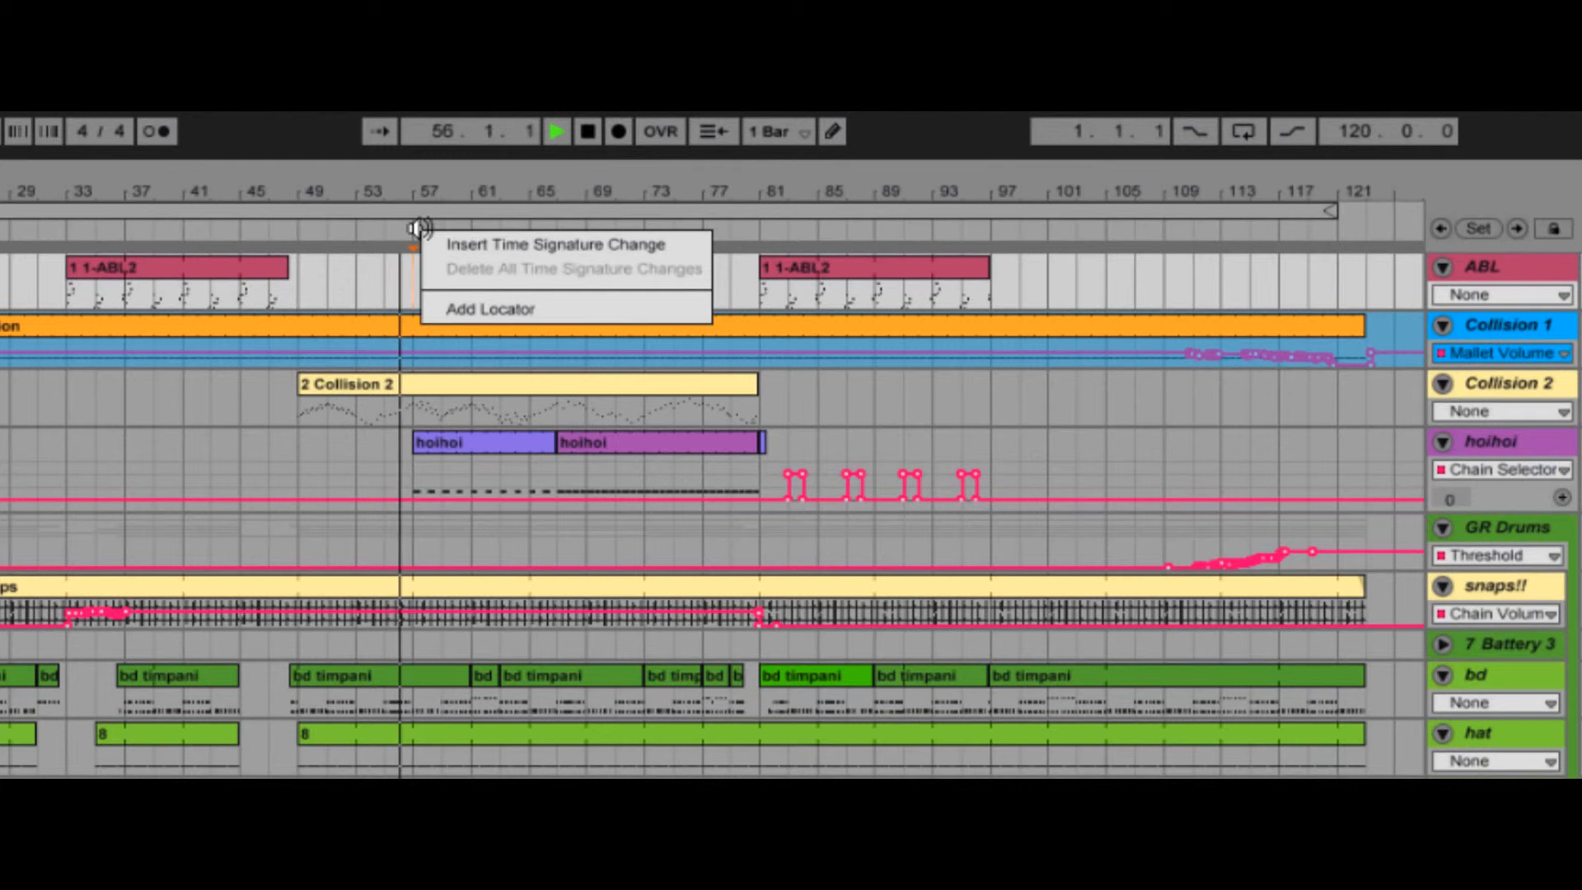
left_click(454, 310)
type("needs more stuff")
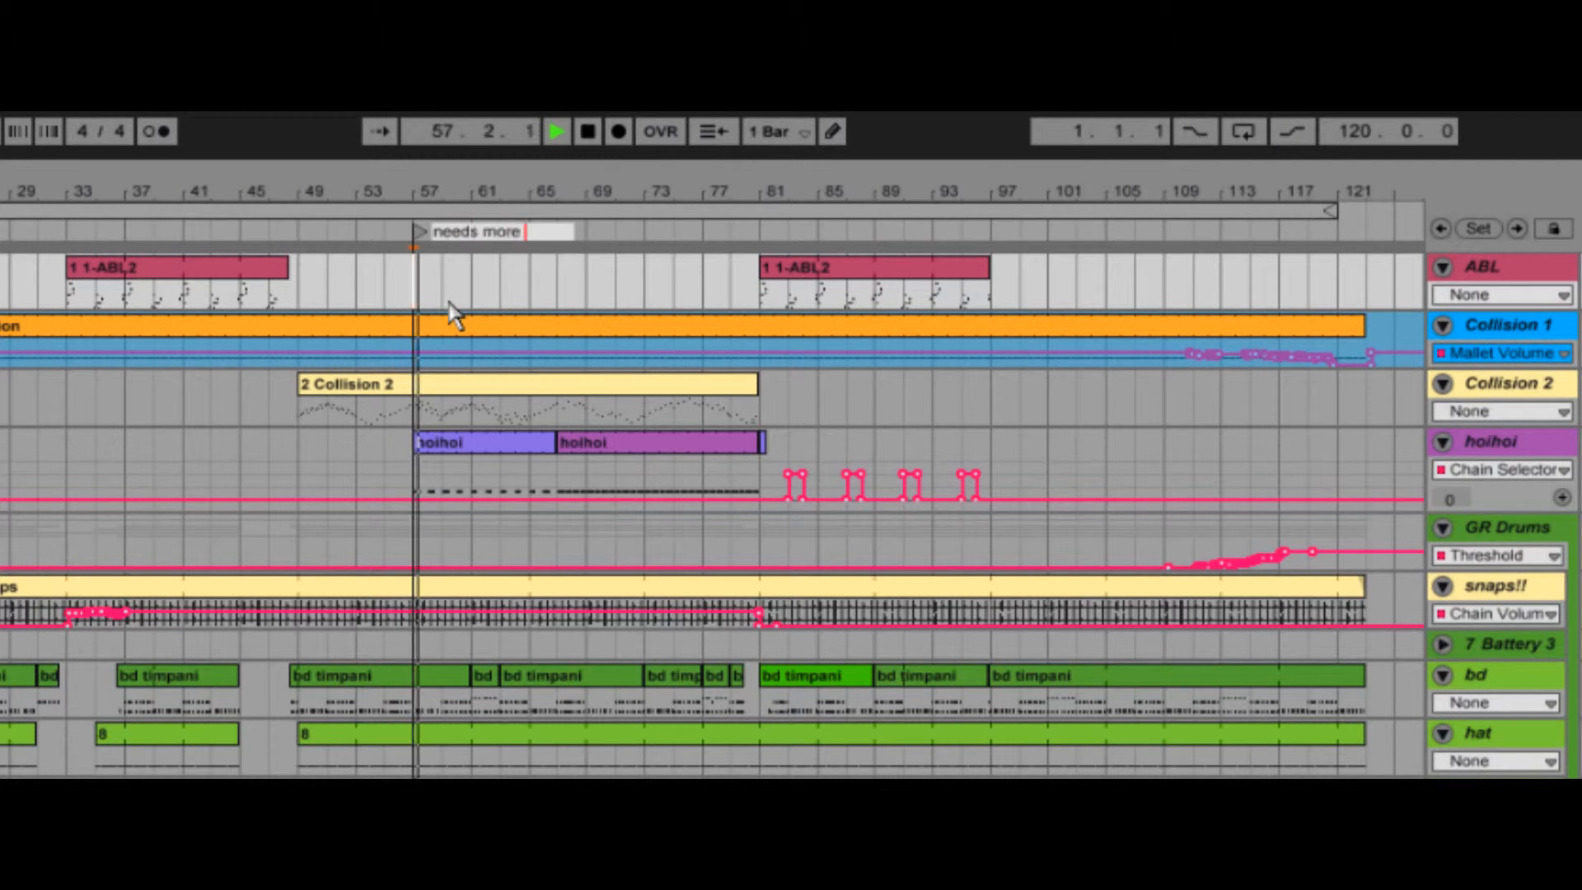
key("Return")
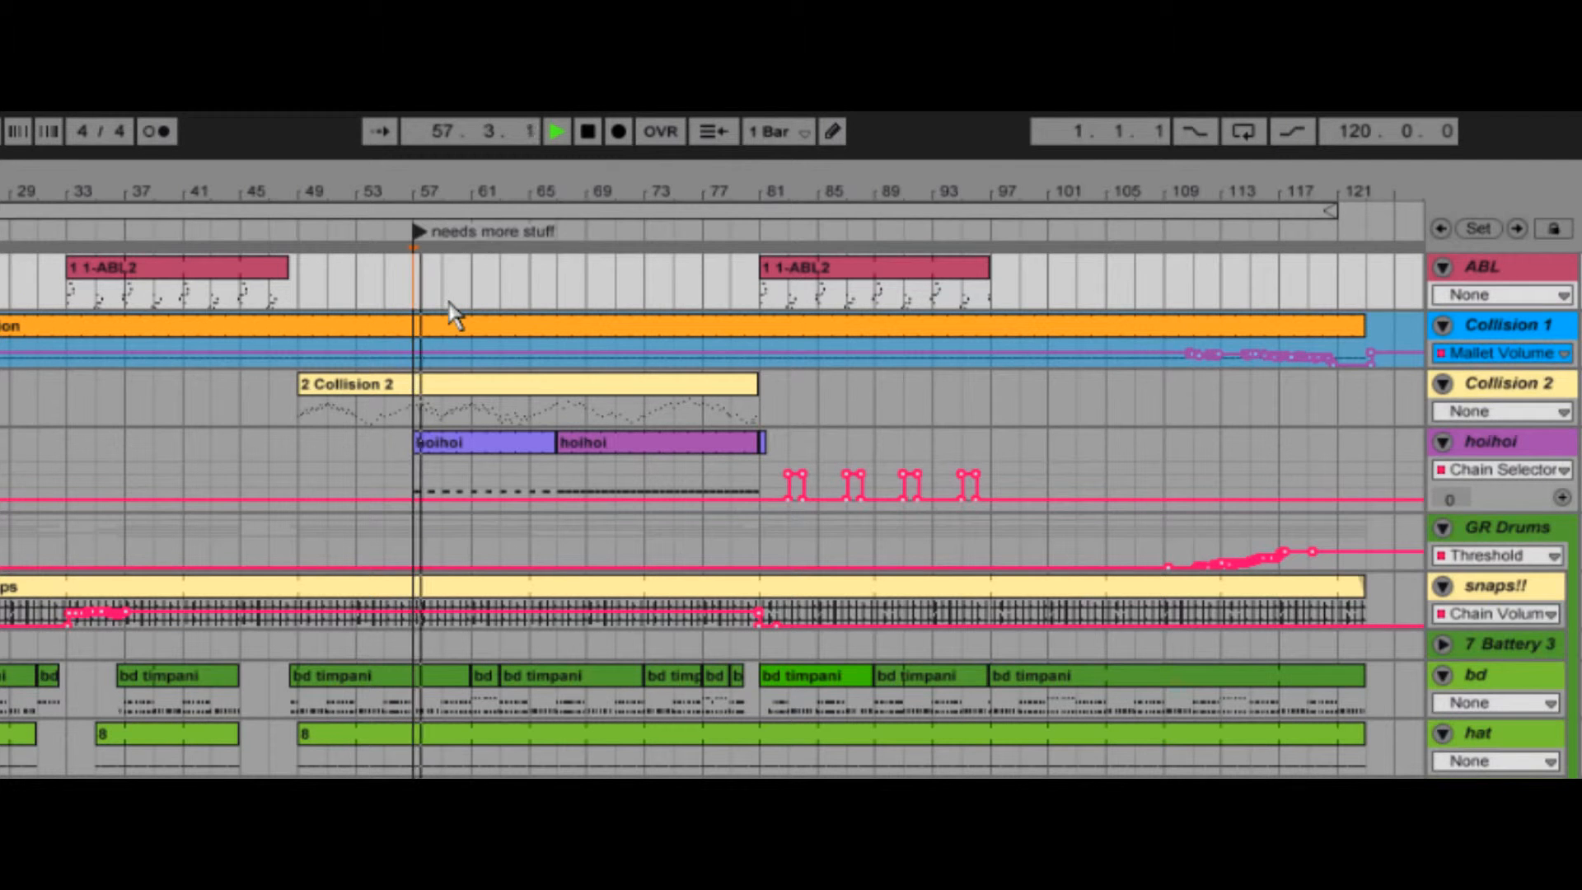
left_click(415, 234)
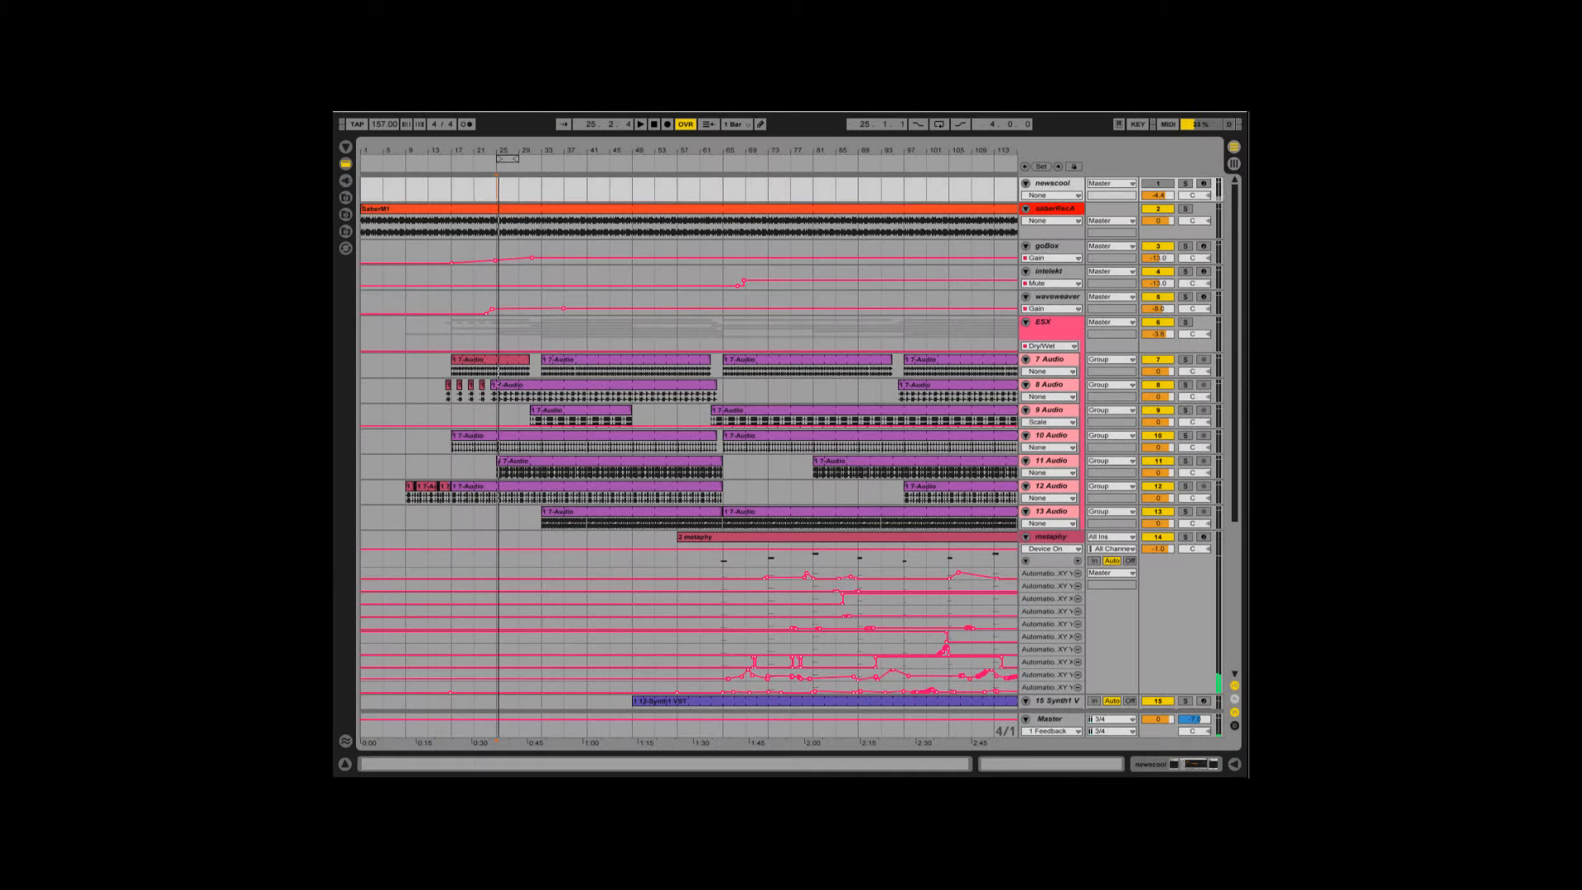
- Copy the loop region from bar 25 to 29 and paste it as time at bar 37
right_click(508, 158)
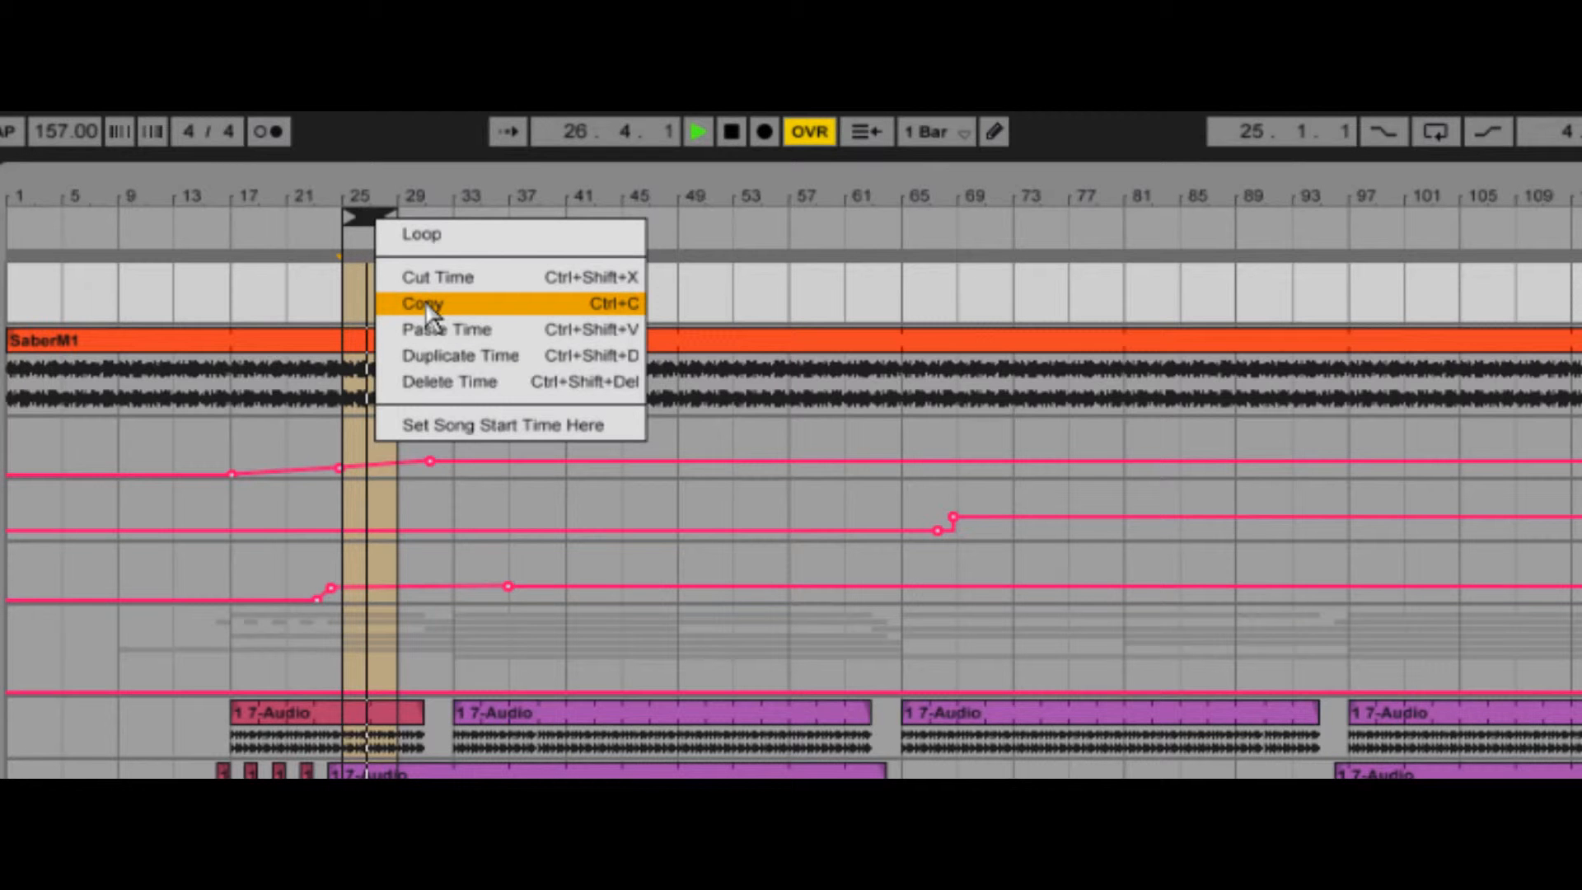
left_click(431, 314)
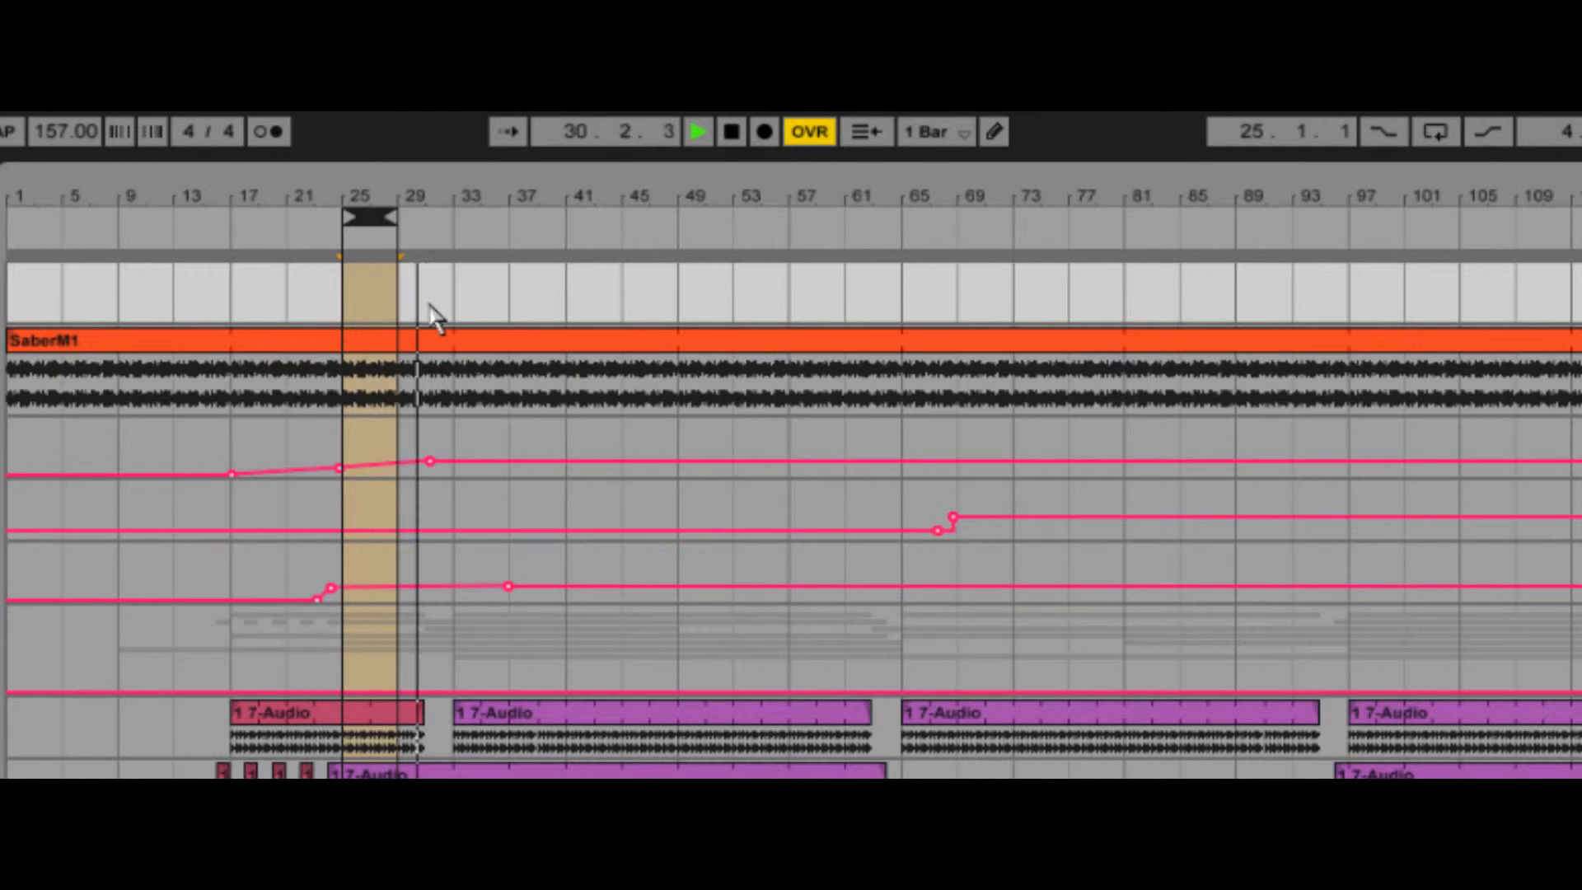
left_click(509, 316)
left_click(40, 90)
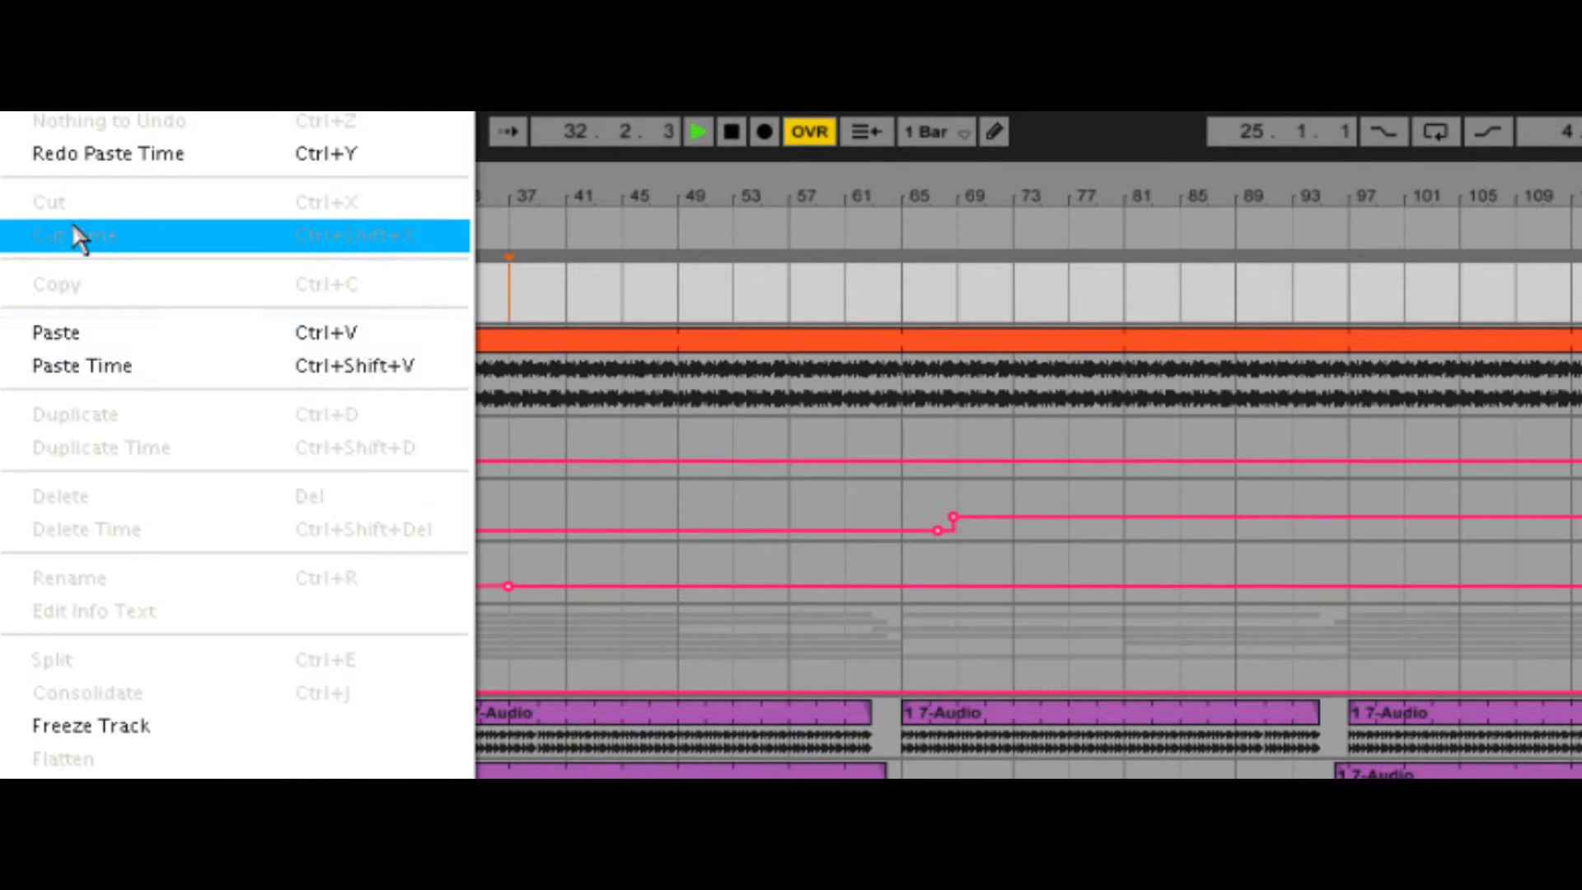
left_click(83, 366)
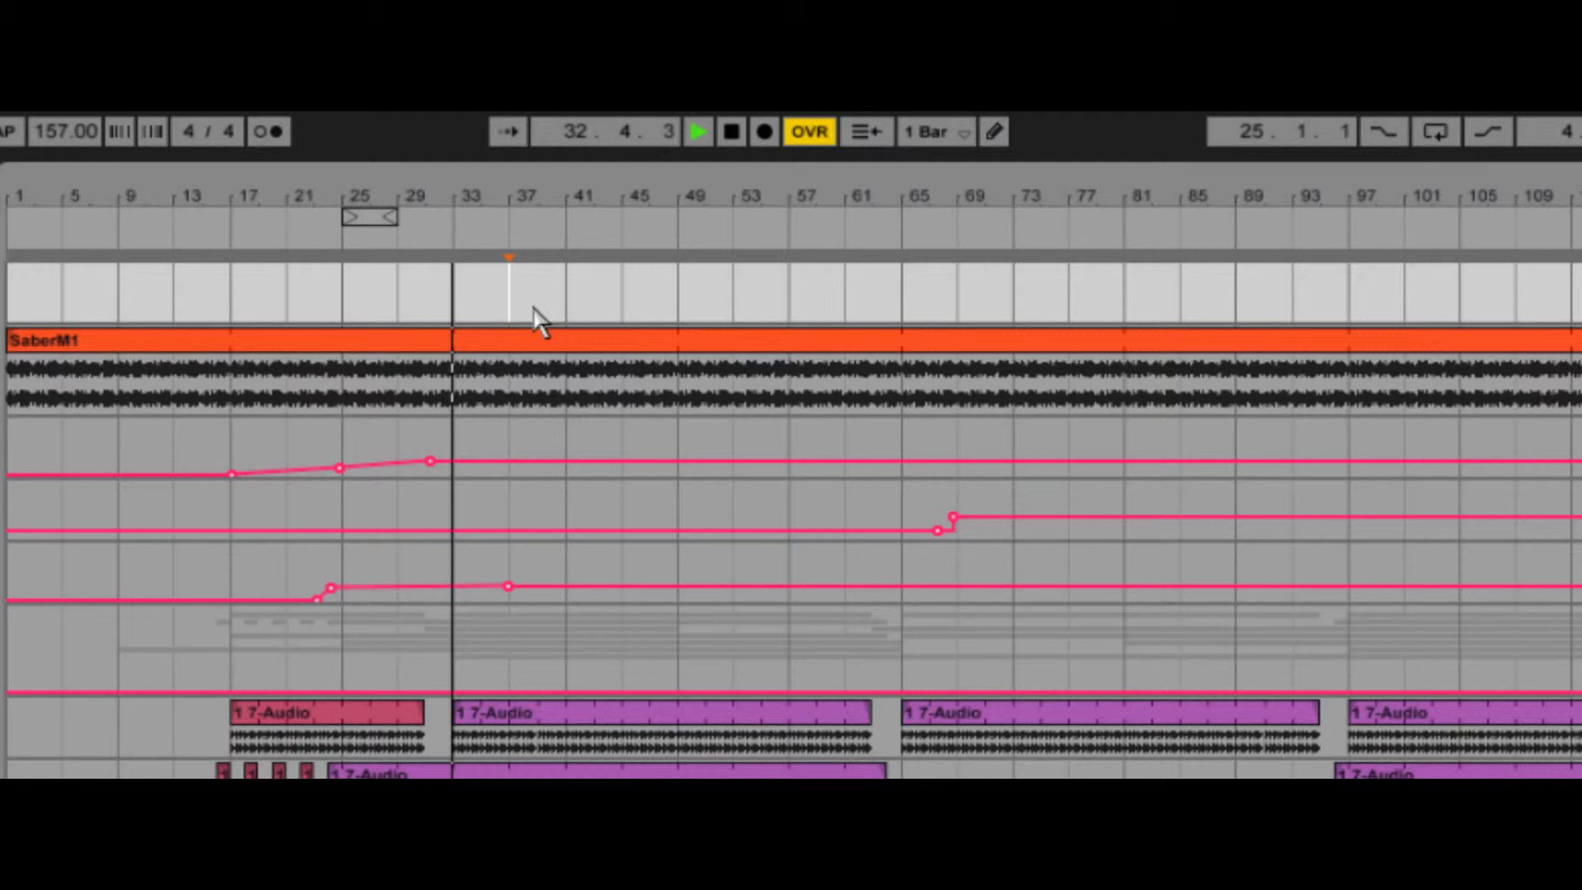
key("ctrl+shift+v")
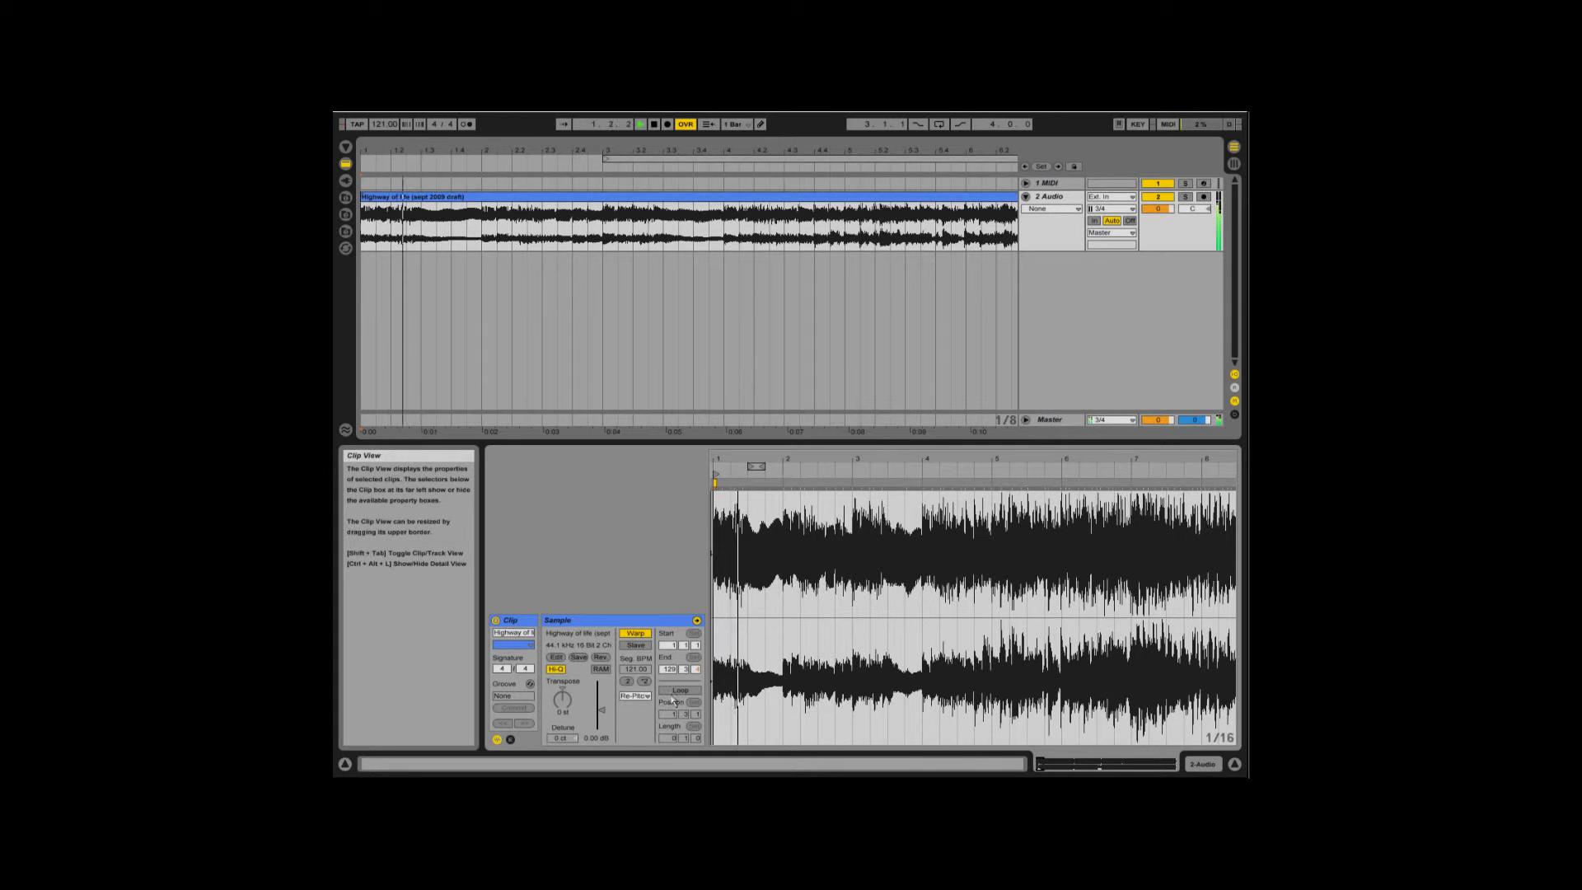
- Turn on looping for the Highway of life audio clip
left_click(674, 693)
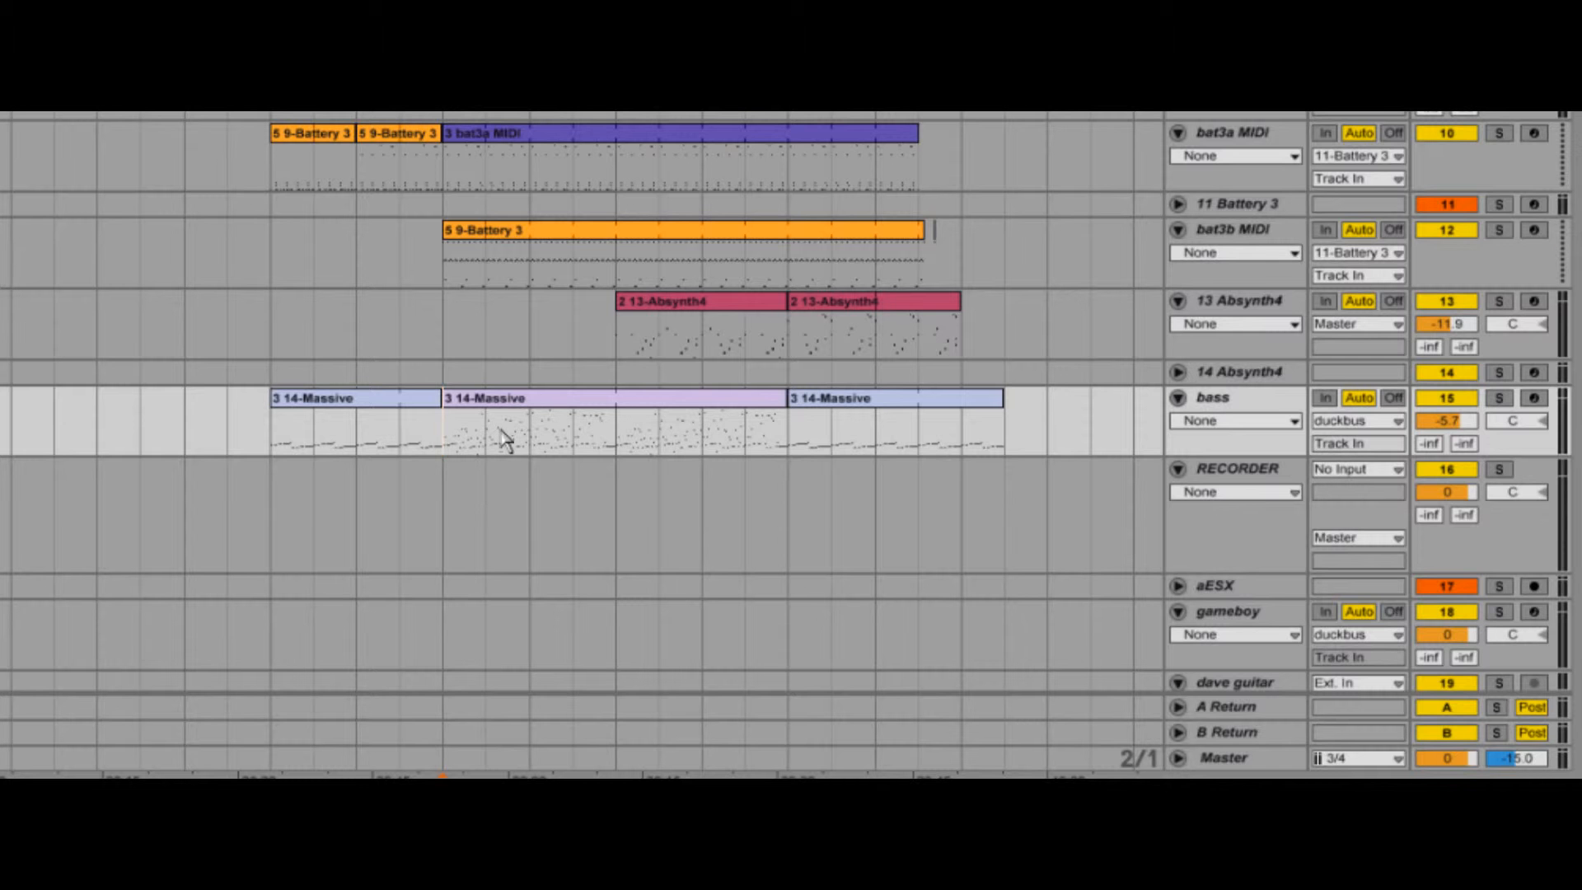
- Freeze the bass track, agreeing to stop the audio, and play the arrangement from the middle of its second Massive clip
key("space")
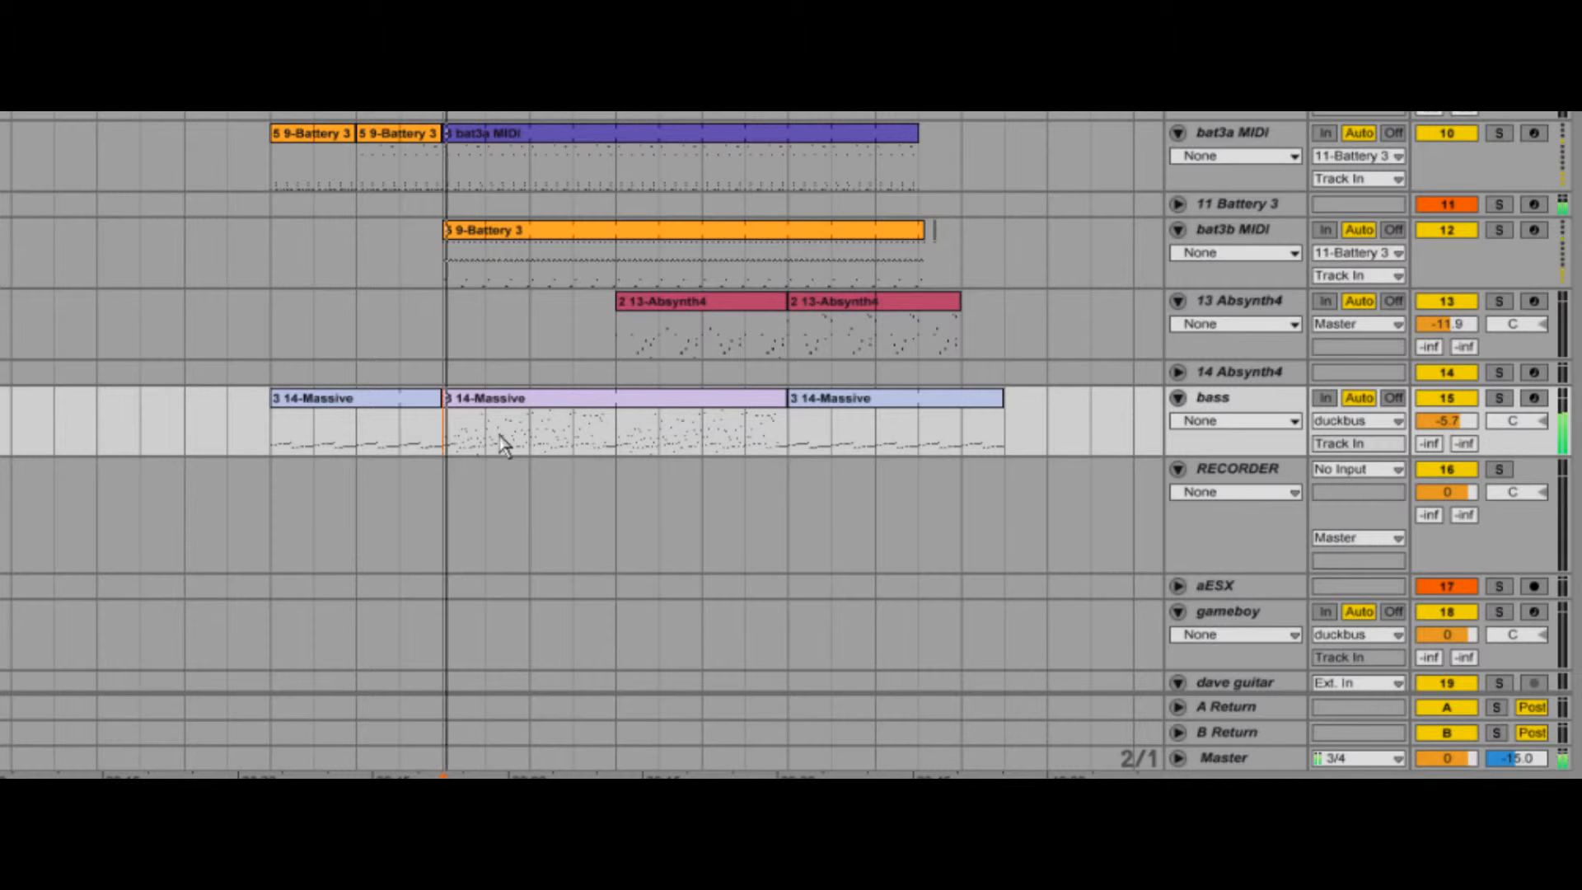
right_click(1270, 405)
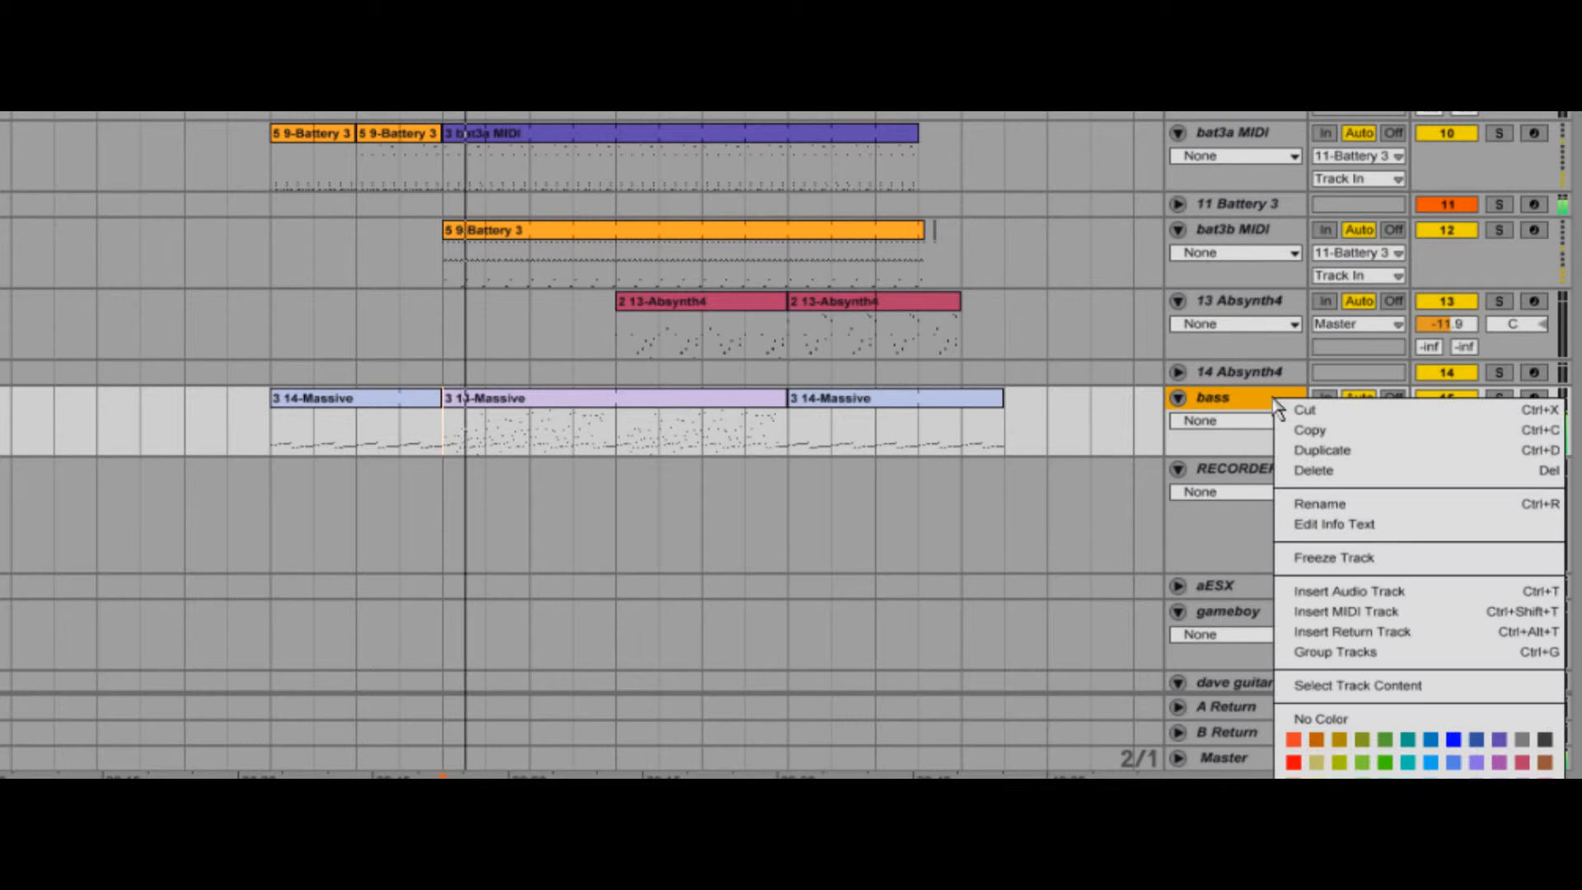
left_click(1395, 560)
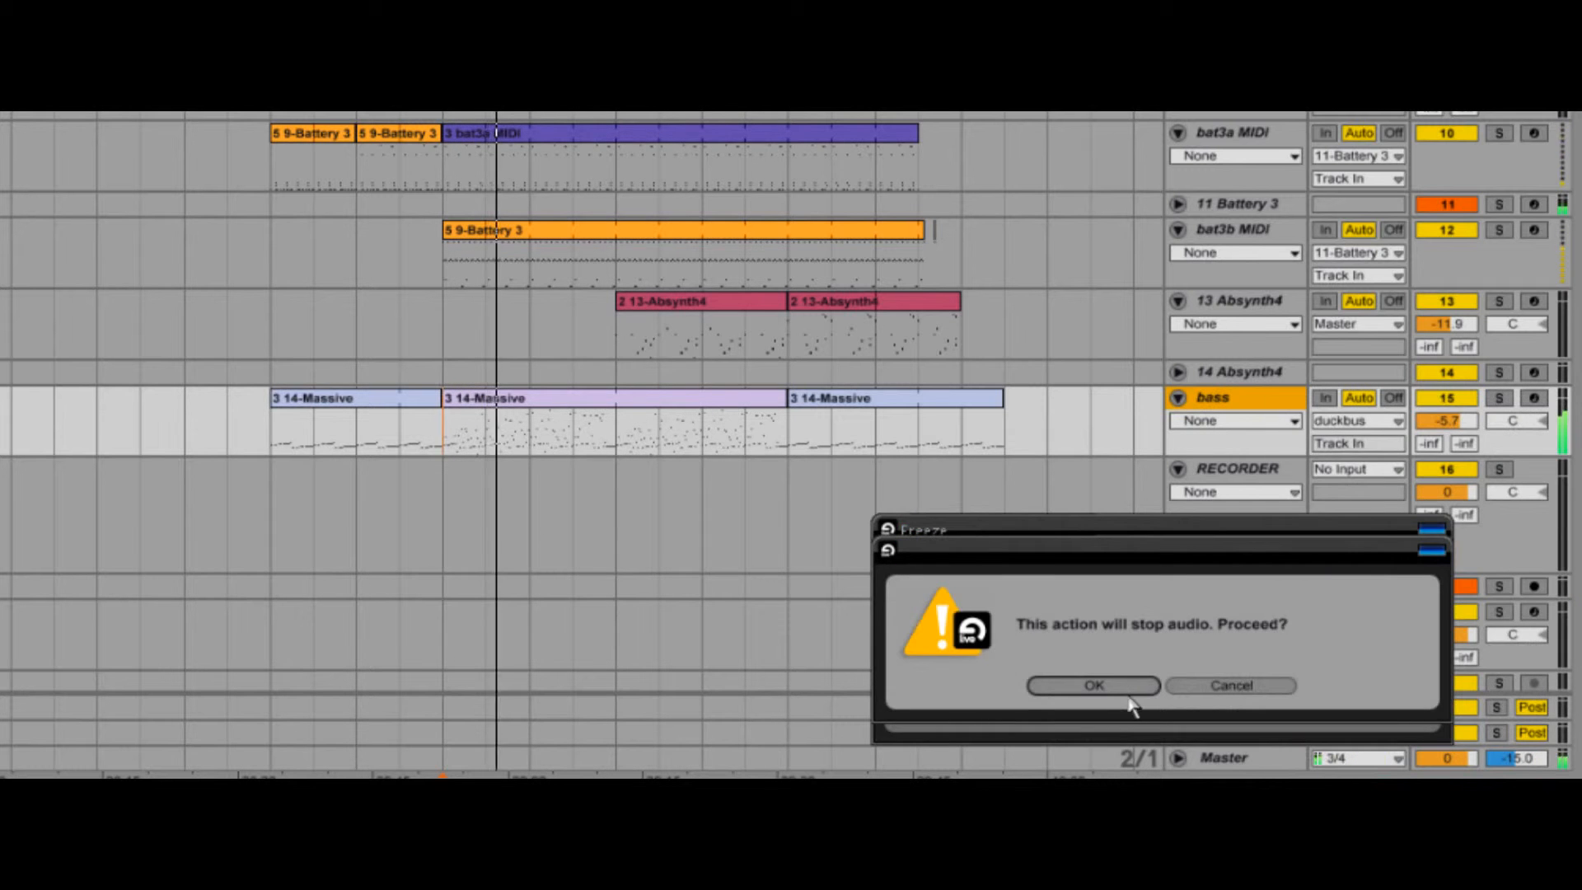
left_click(1122, 691)
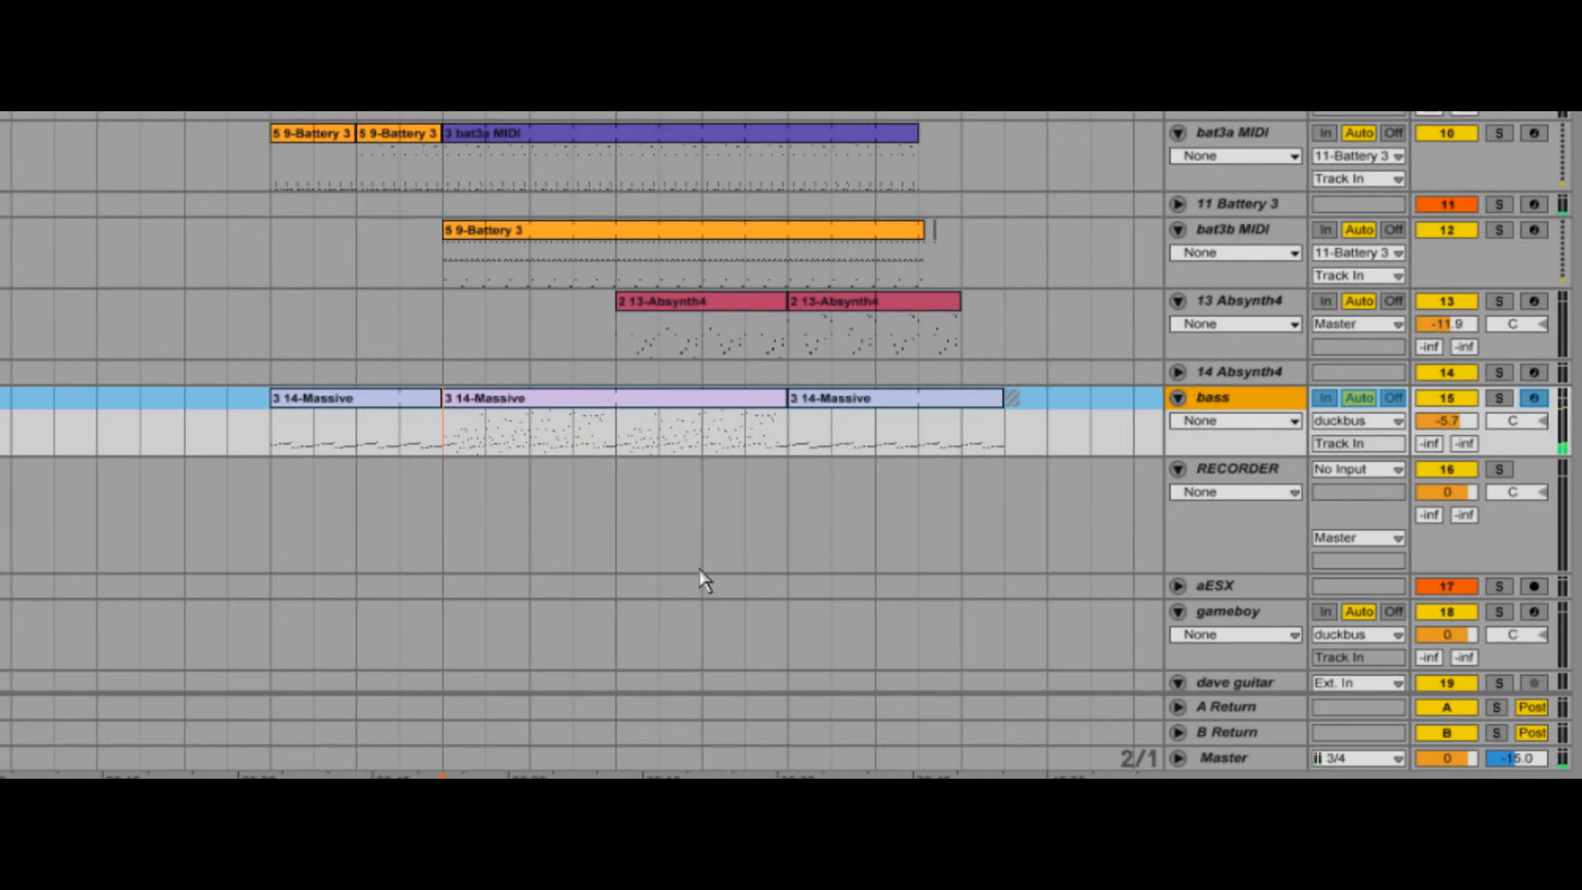
left_click(704, 455)
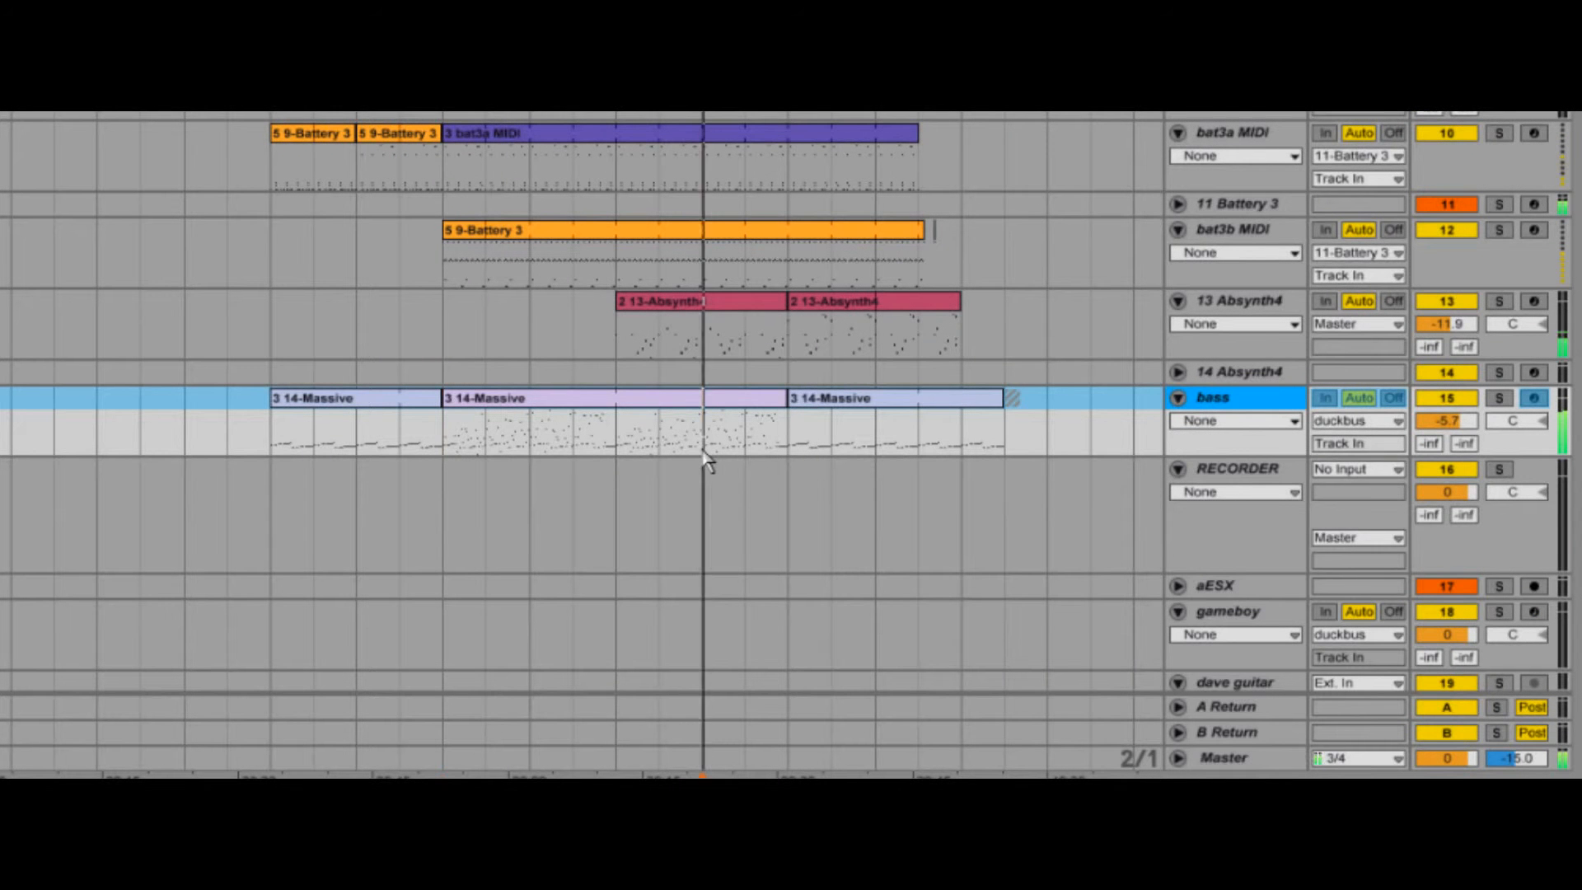
key("space")
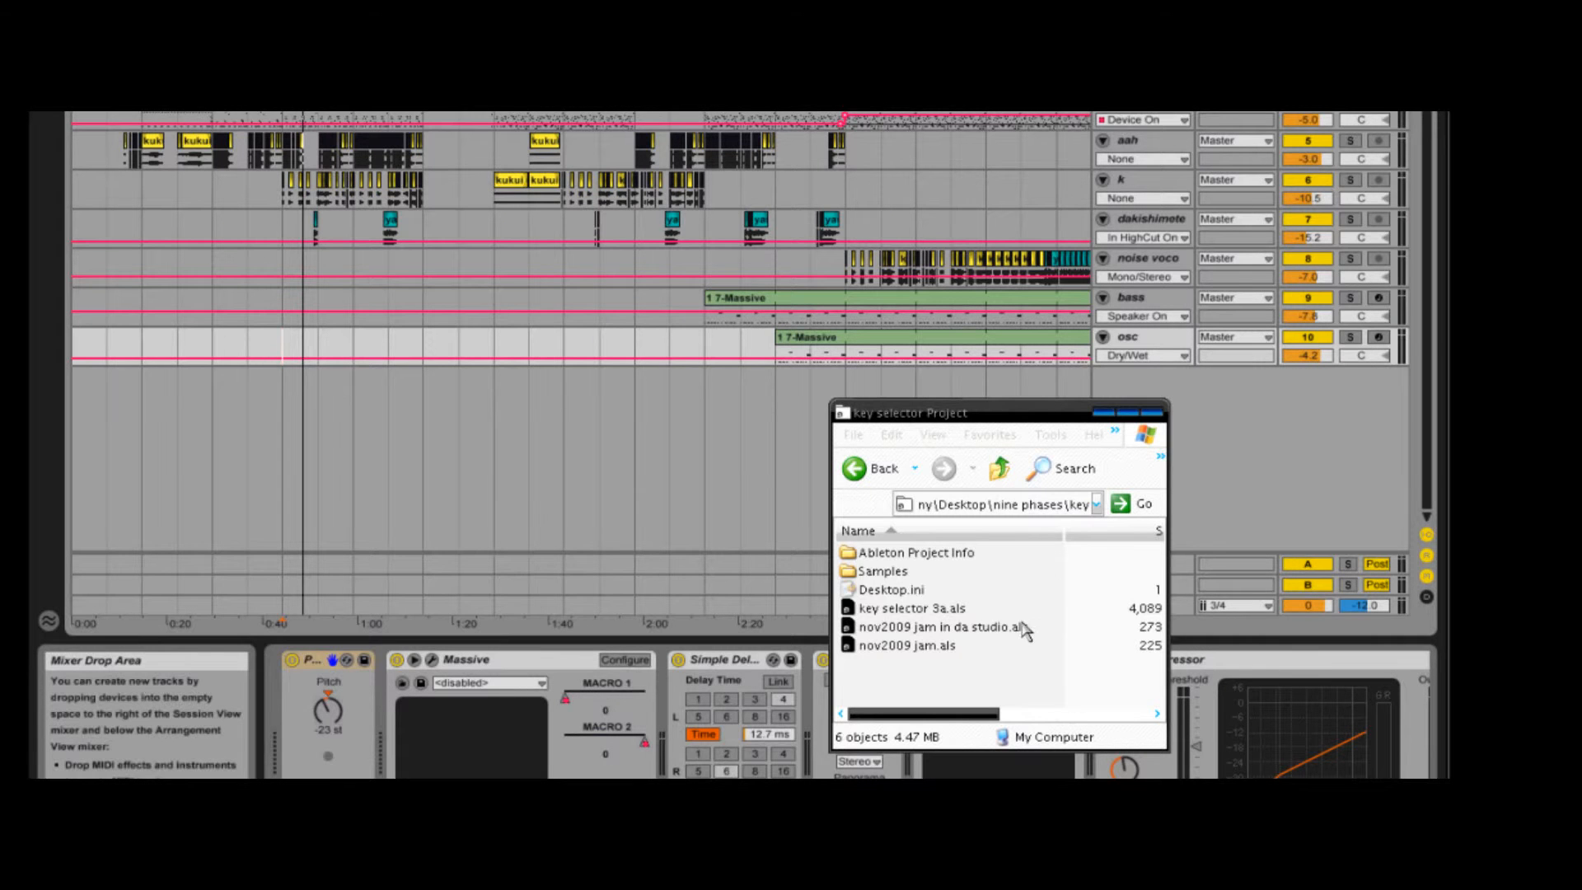
- Import nov2009 jam in da studio.als from the key selector Project folder into the empty area below the osc track
left_click(1022, 633)
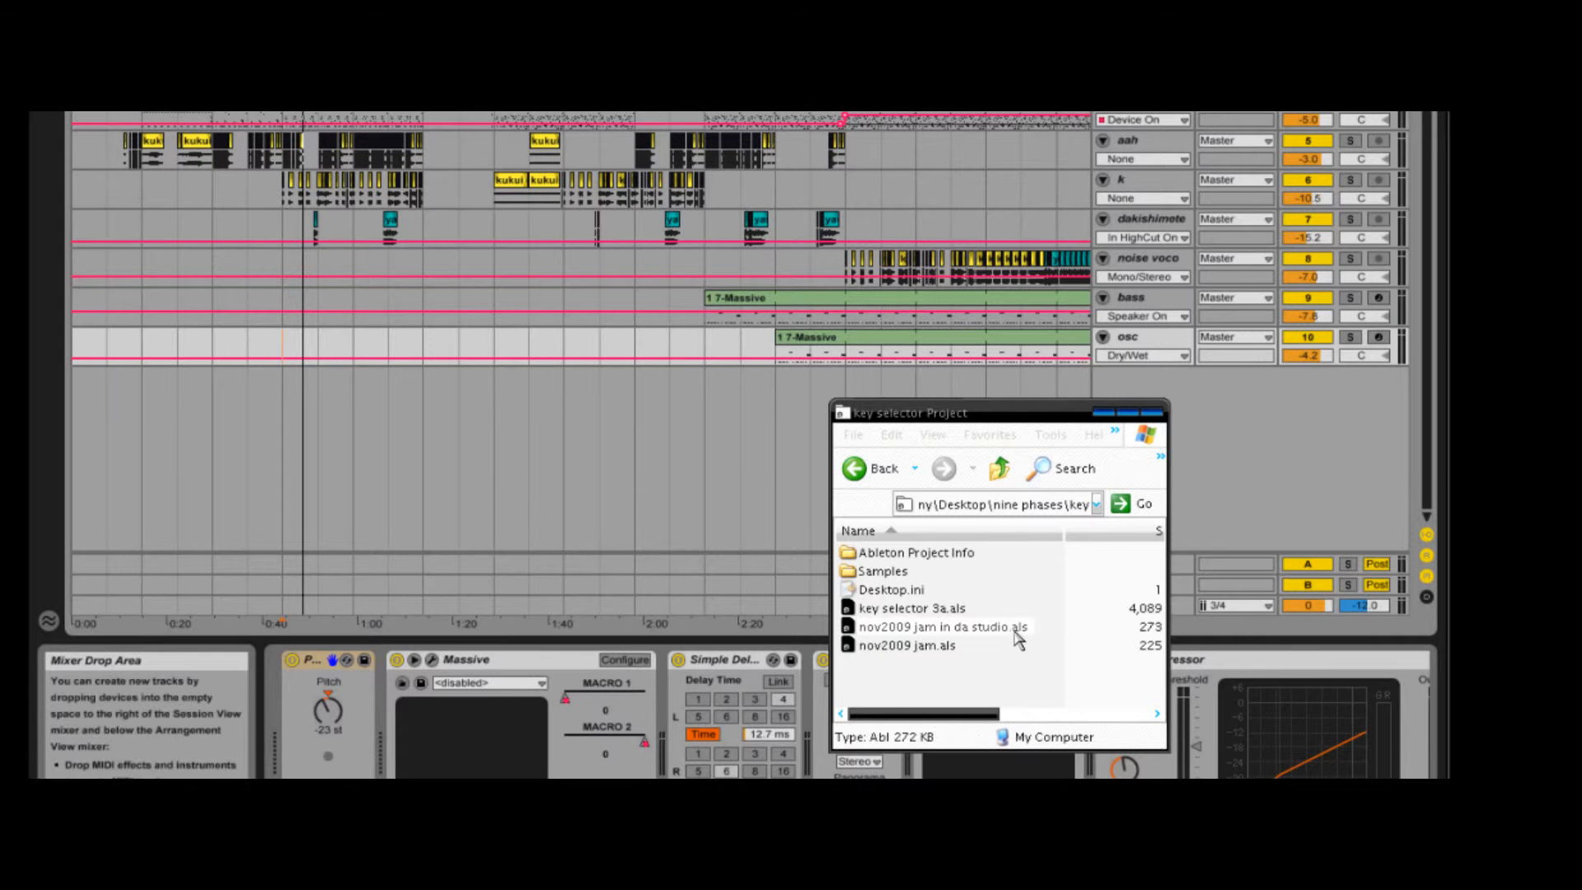
left_click_drag(1020, 631, 657, 446)
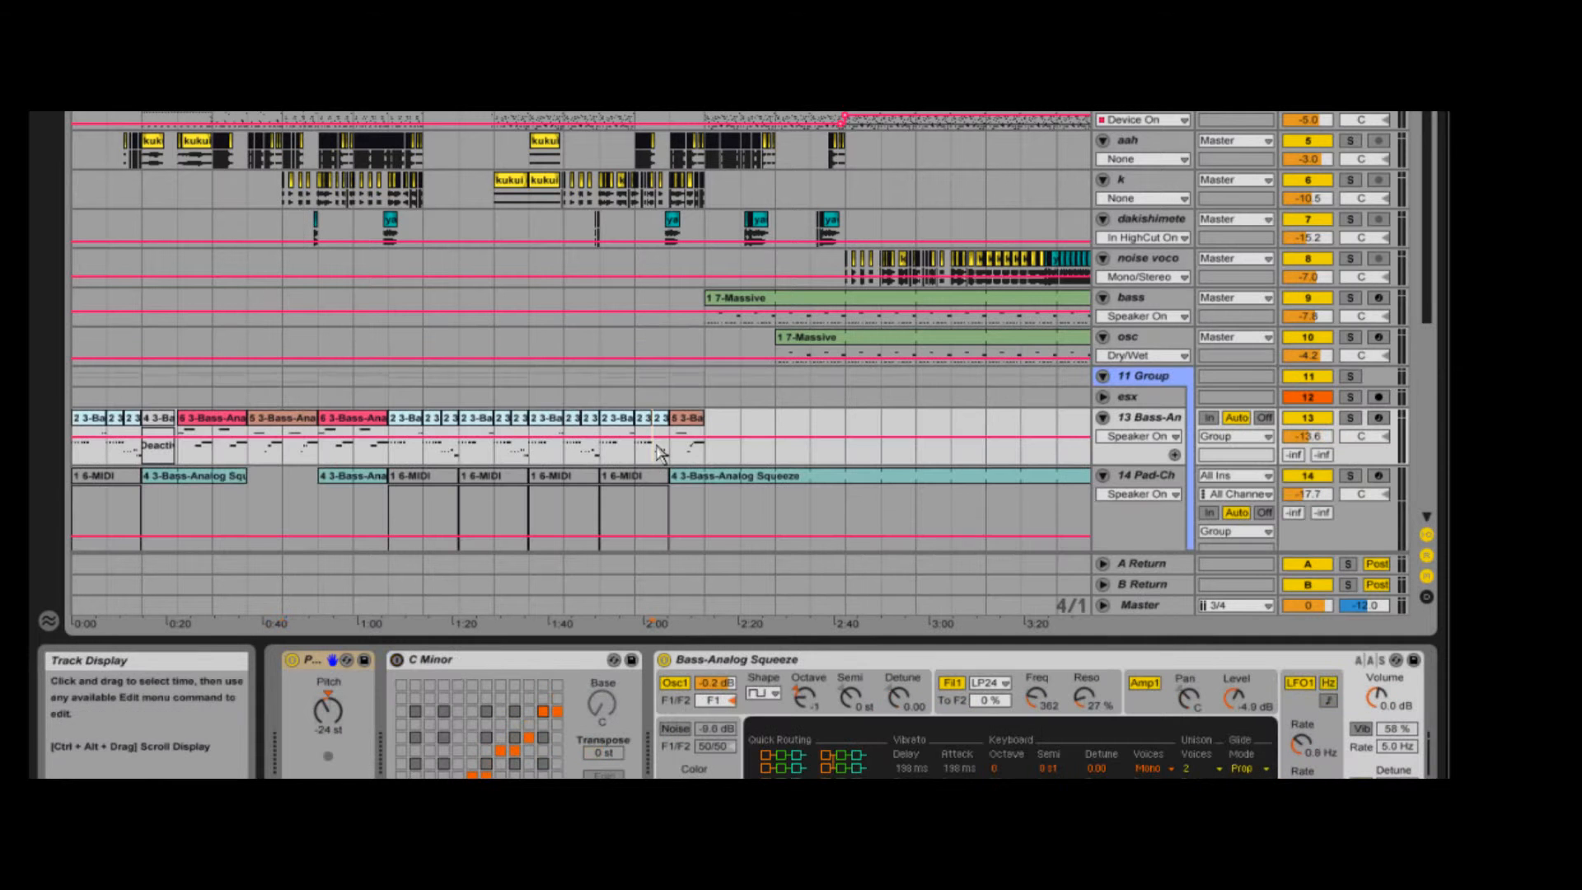
scroll(624, 478, "down", 5)
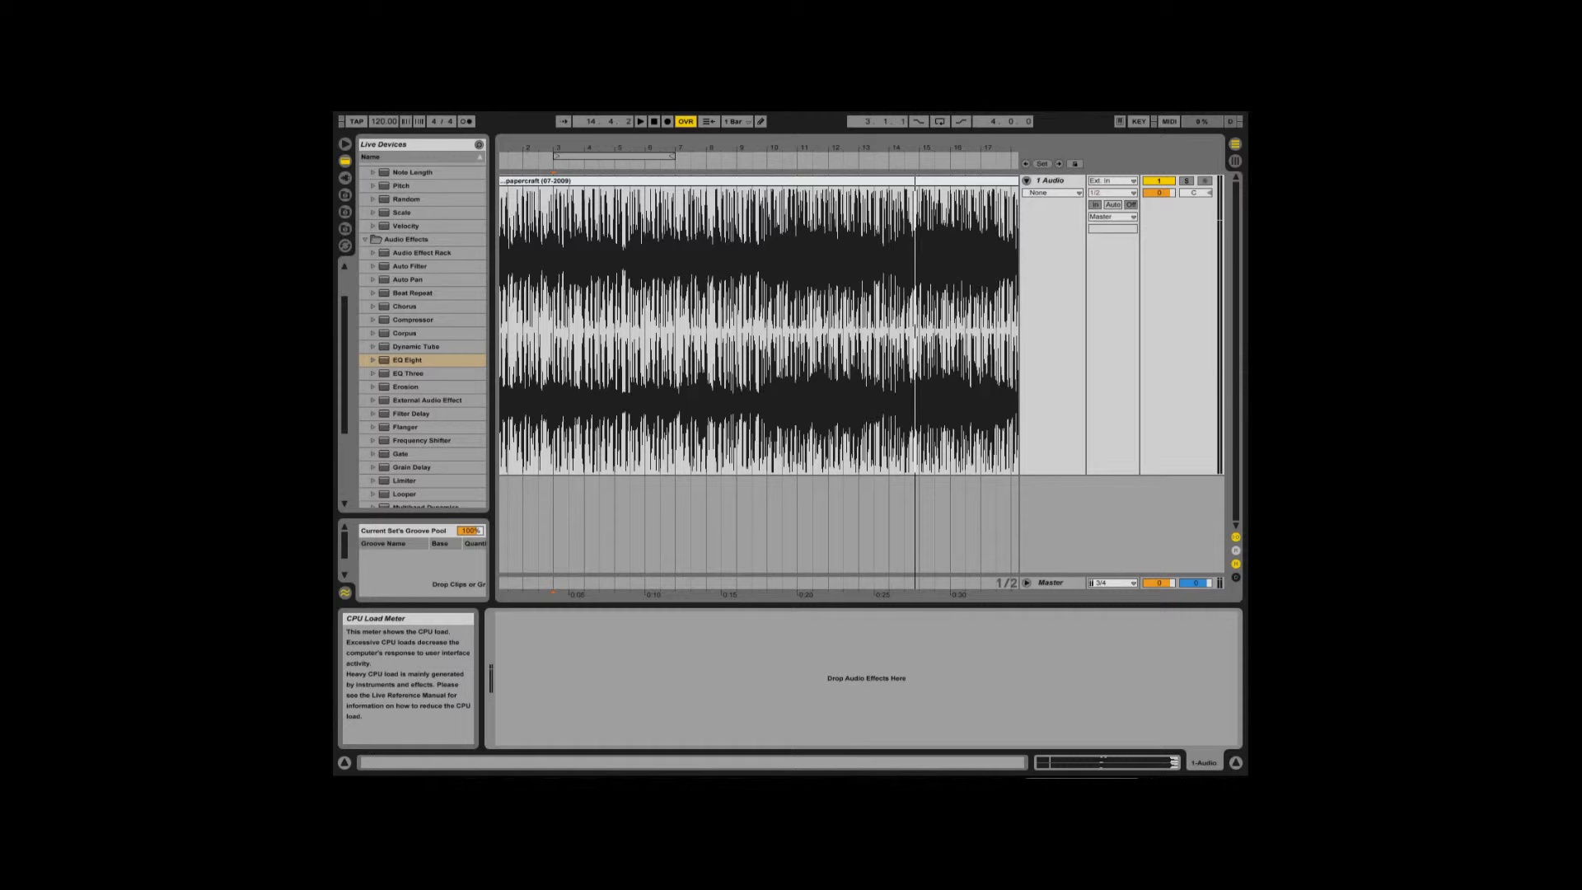
- Play the papercraft audio track, add an EQ Eight to it and switch the device to Hi-Quality mode
key("space")
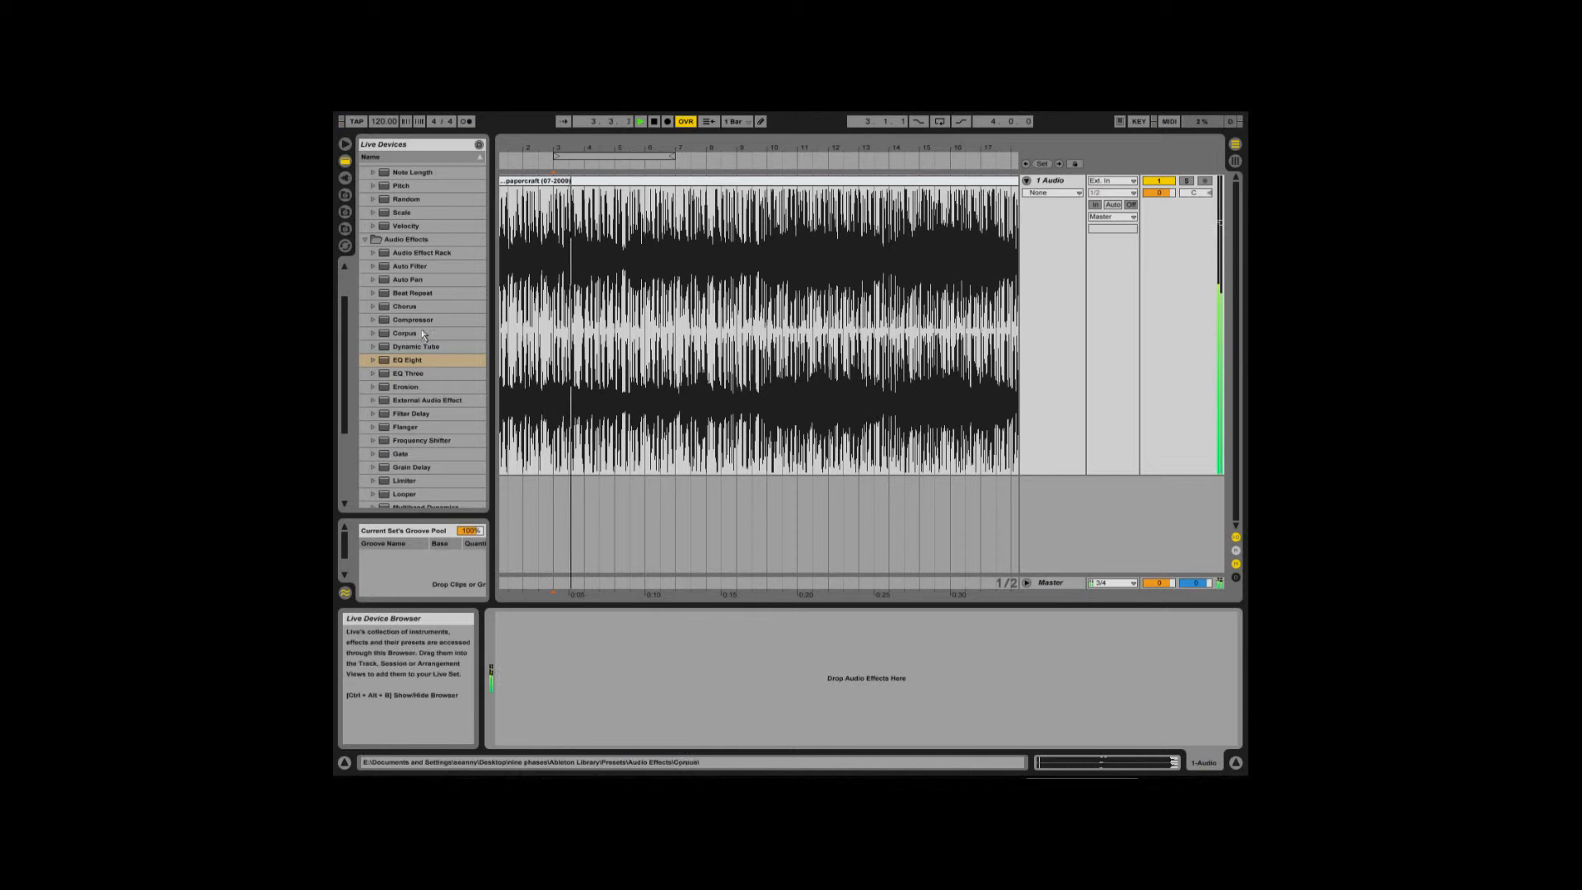
left_click_drag(409, 360, 618, 636)
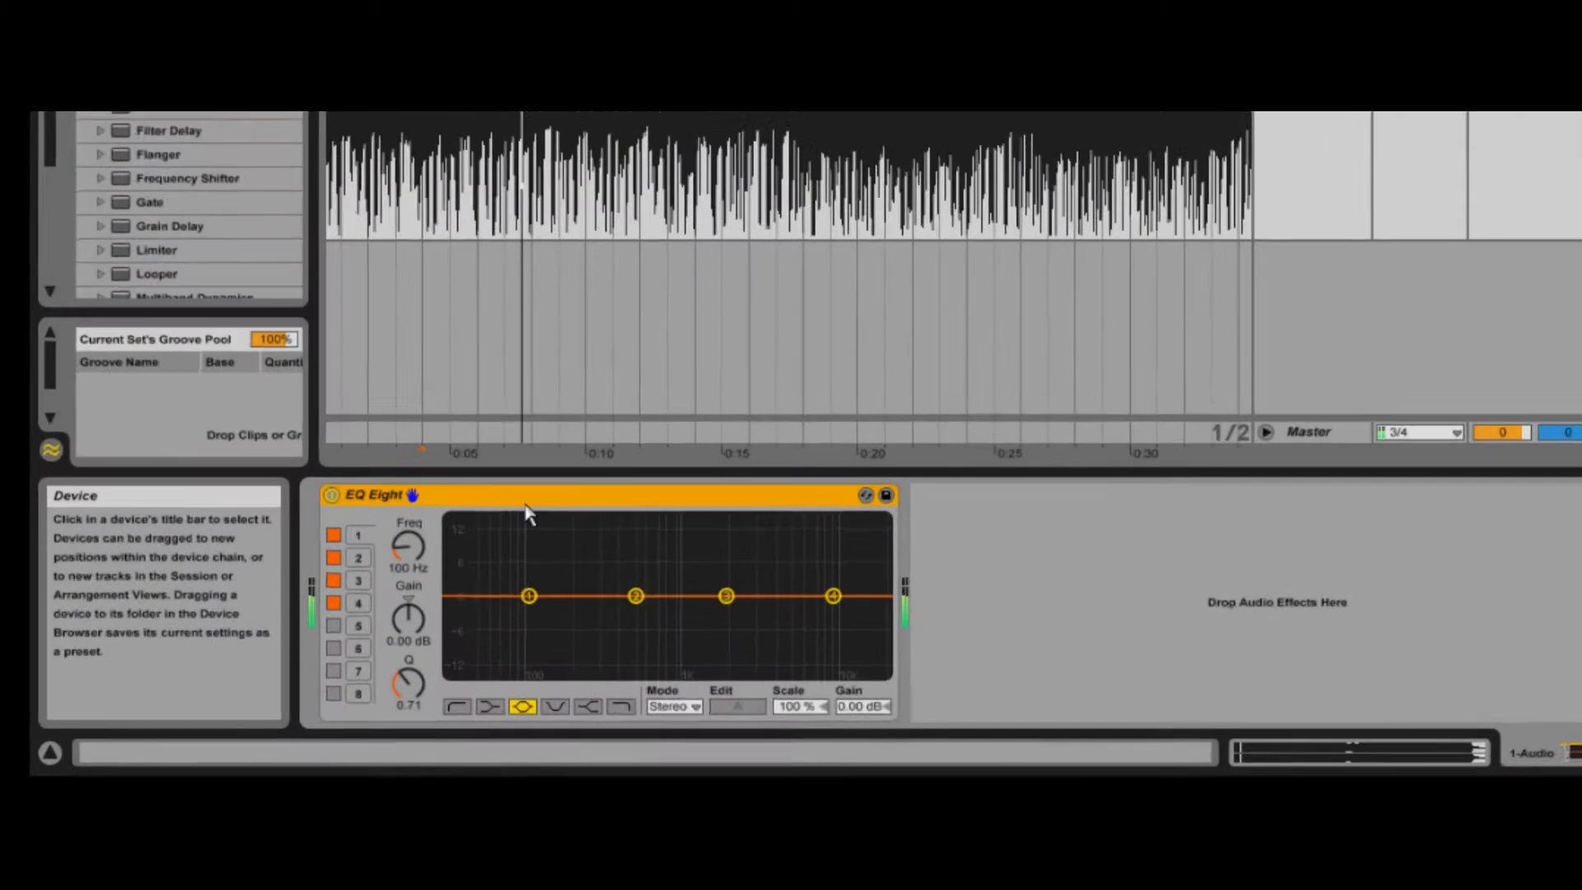
right_click(618, 618)
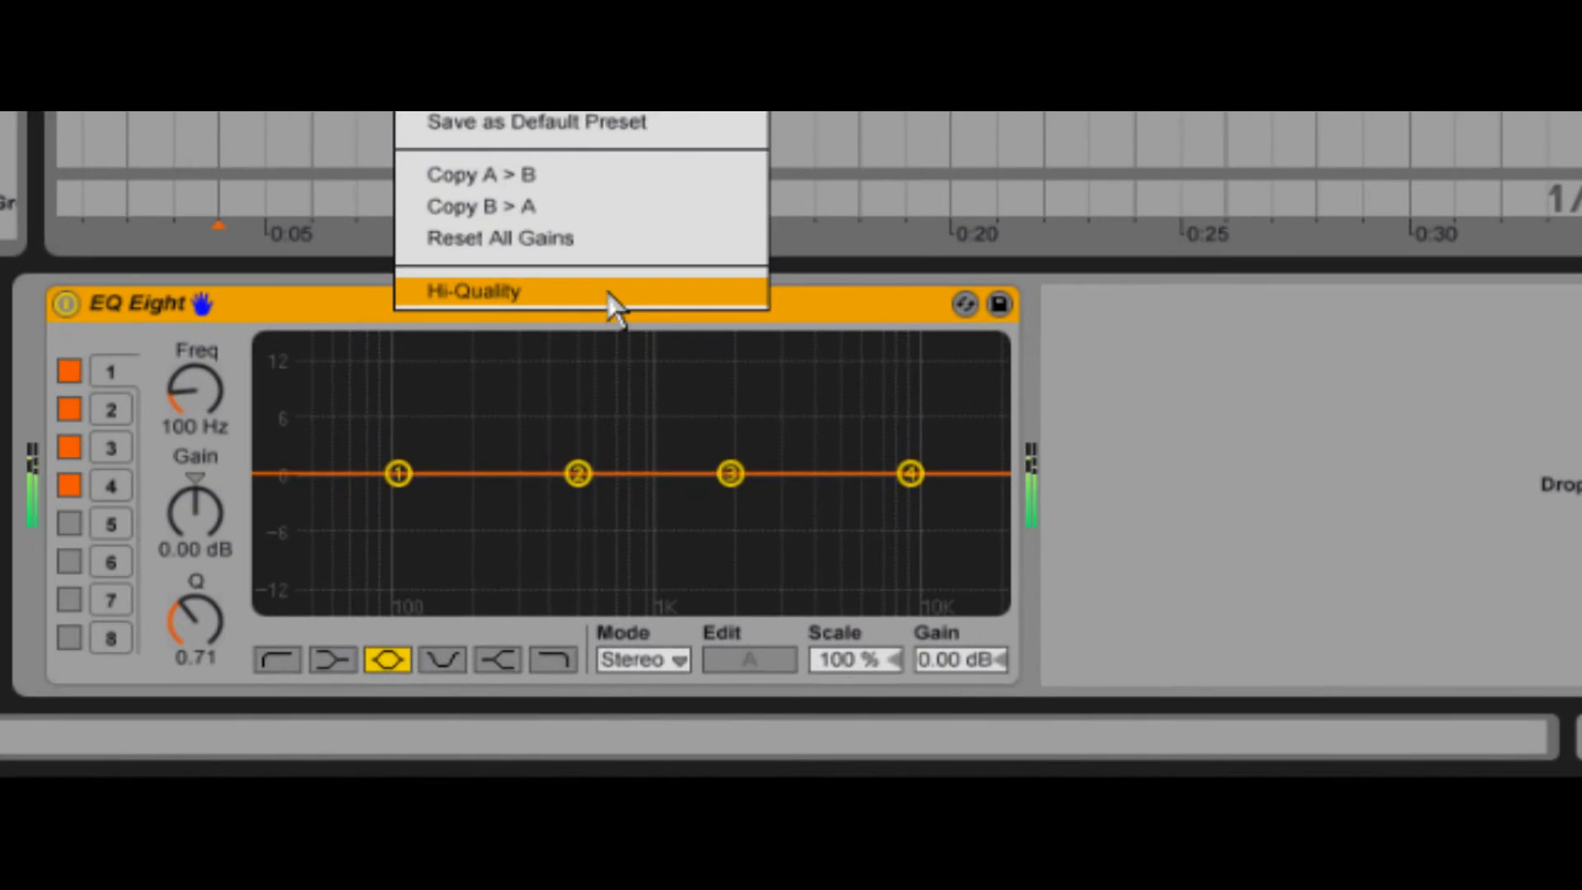
left_click(610, 293)
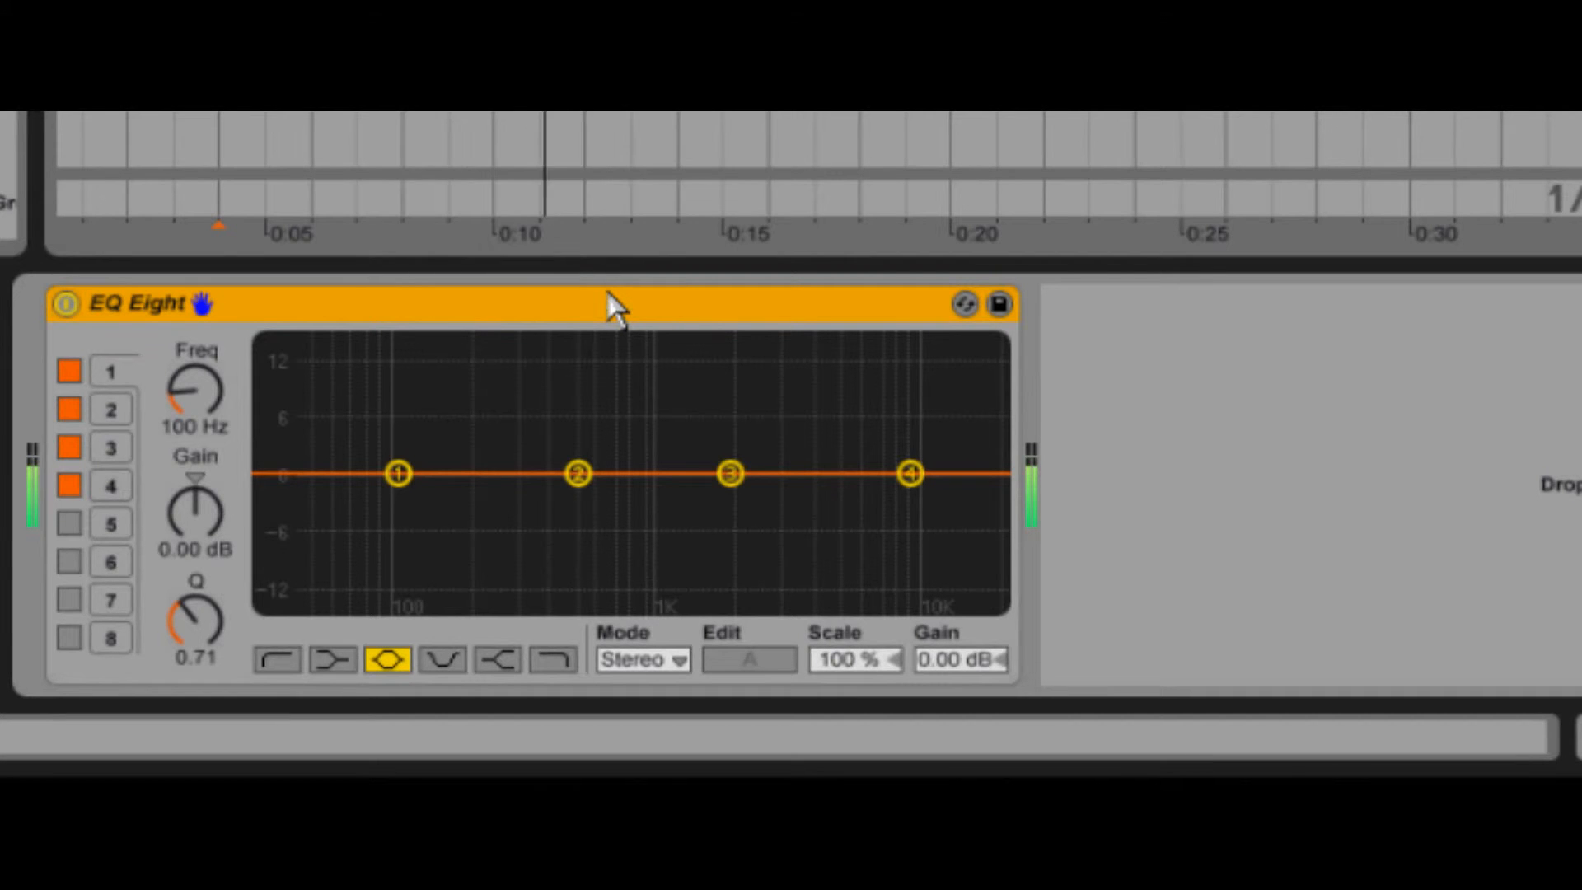
- In M/S mode, cut EQ Eight's band 4 deeply on the mid curve and boost it about 14.8 dB at 6.37 kHz on the side curve
left_click(677, 660)
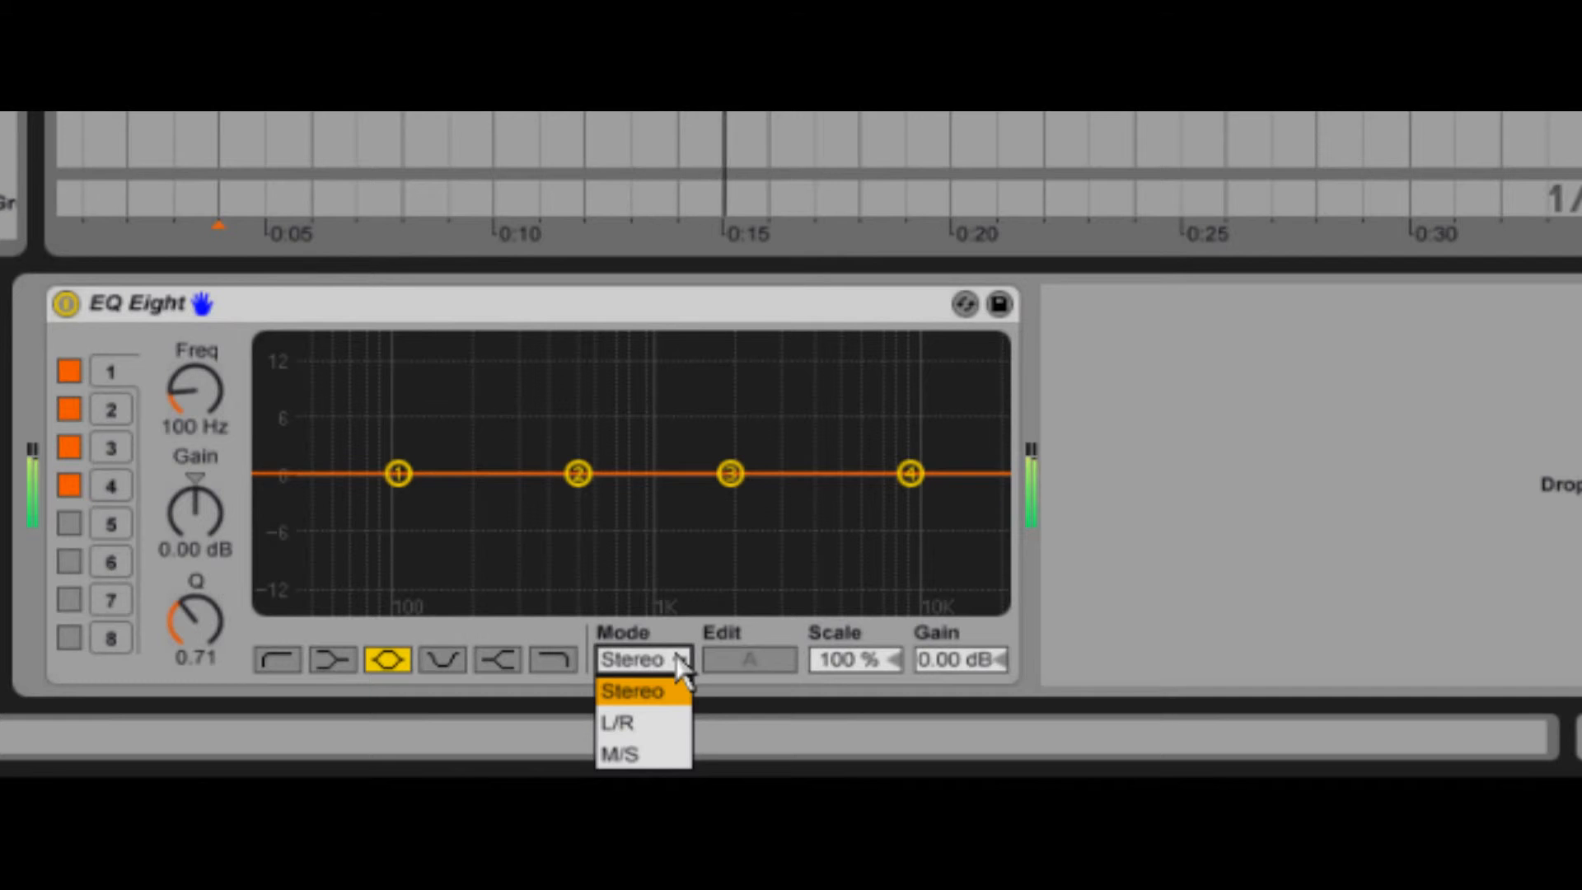
left_click(646, 753)
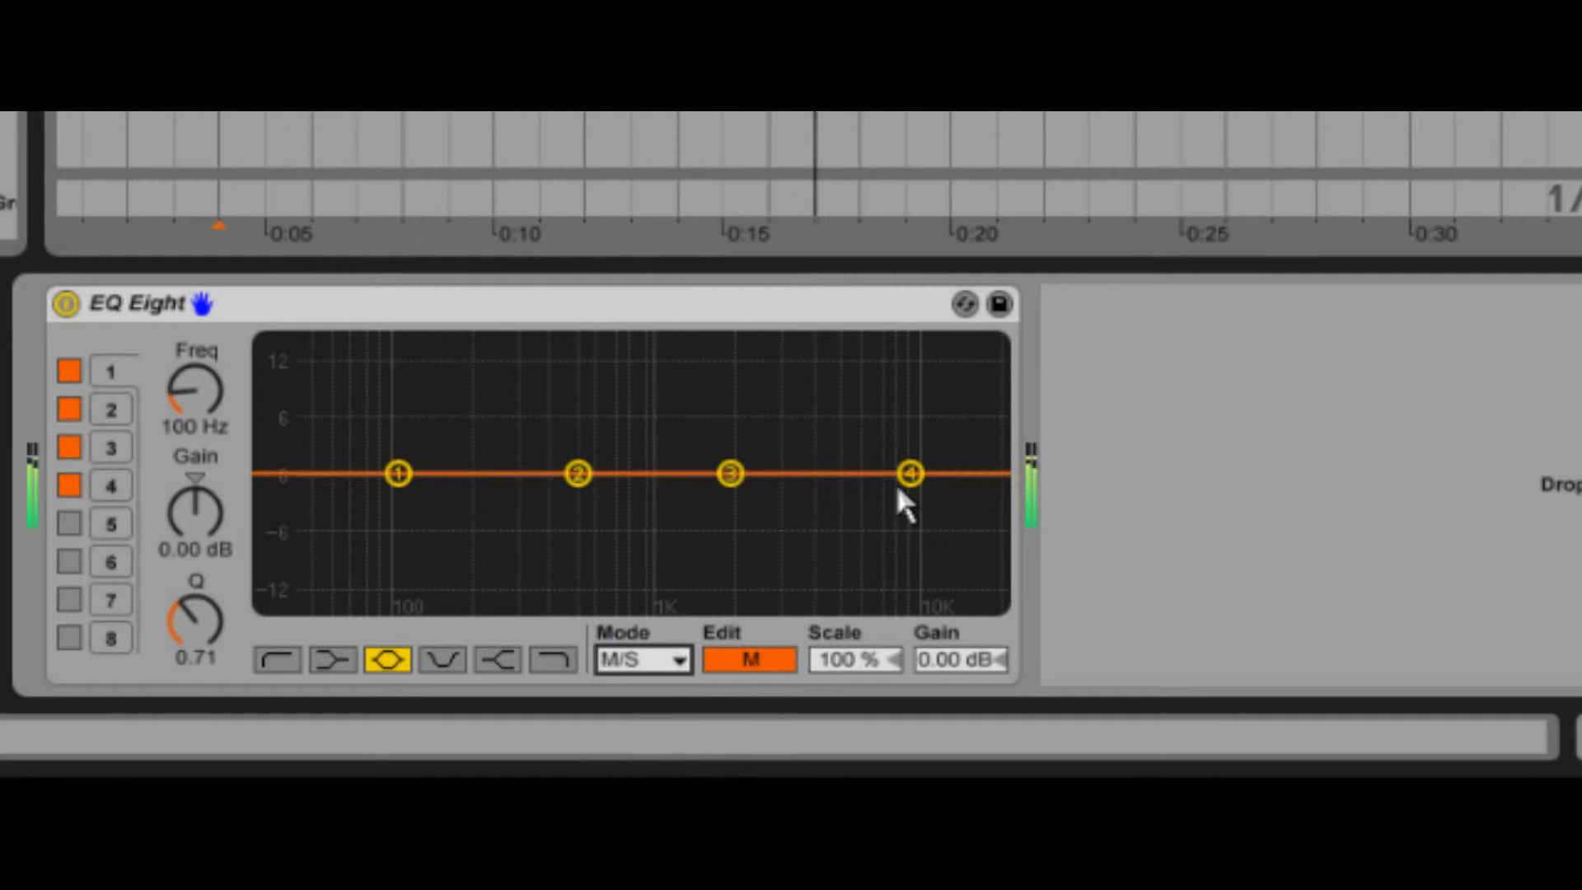
left_click_drag(909, 475, 837, 604)
left_click(746, 663)
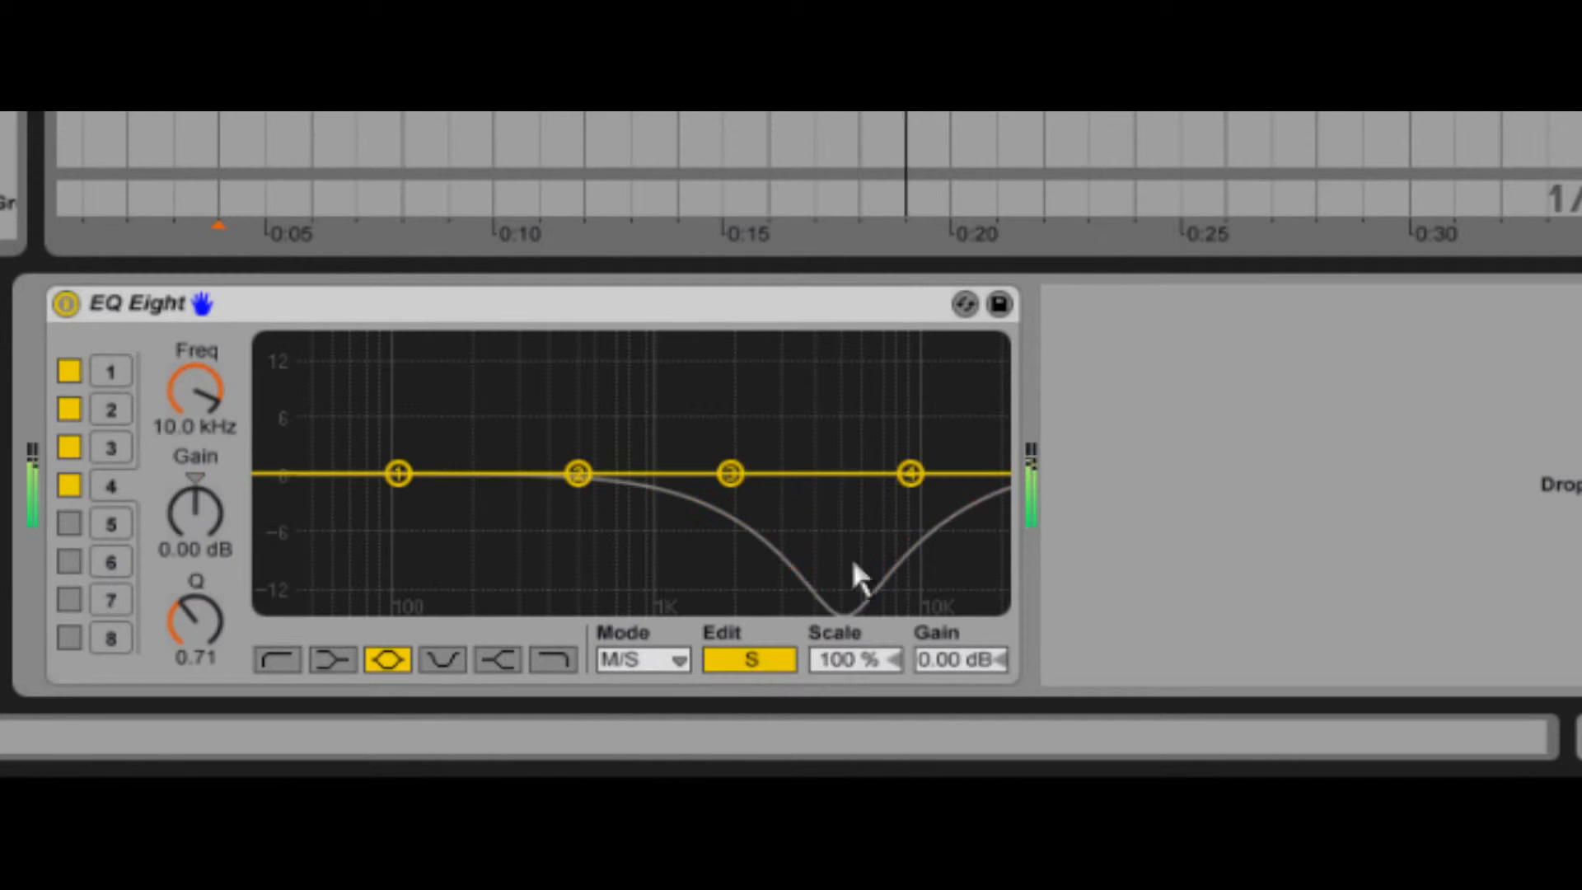
left_click_drag(909, 475, 860, 347)
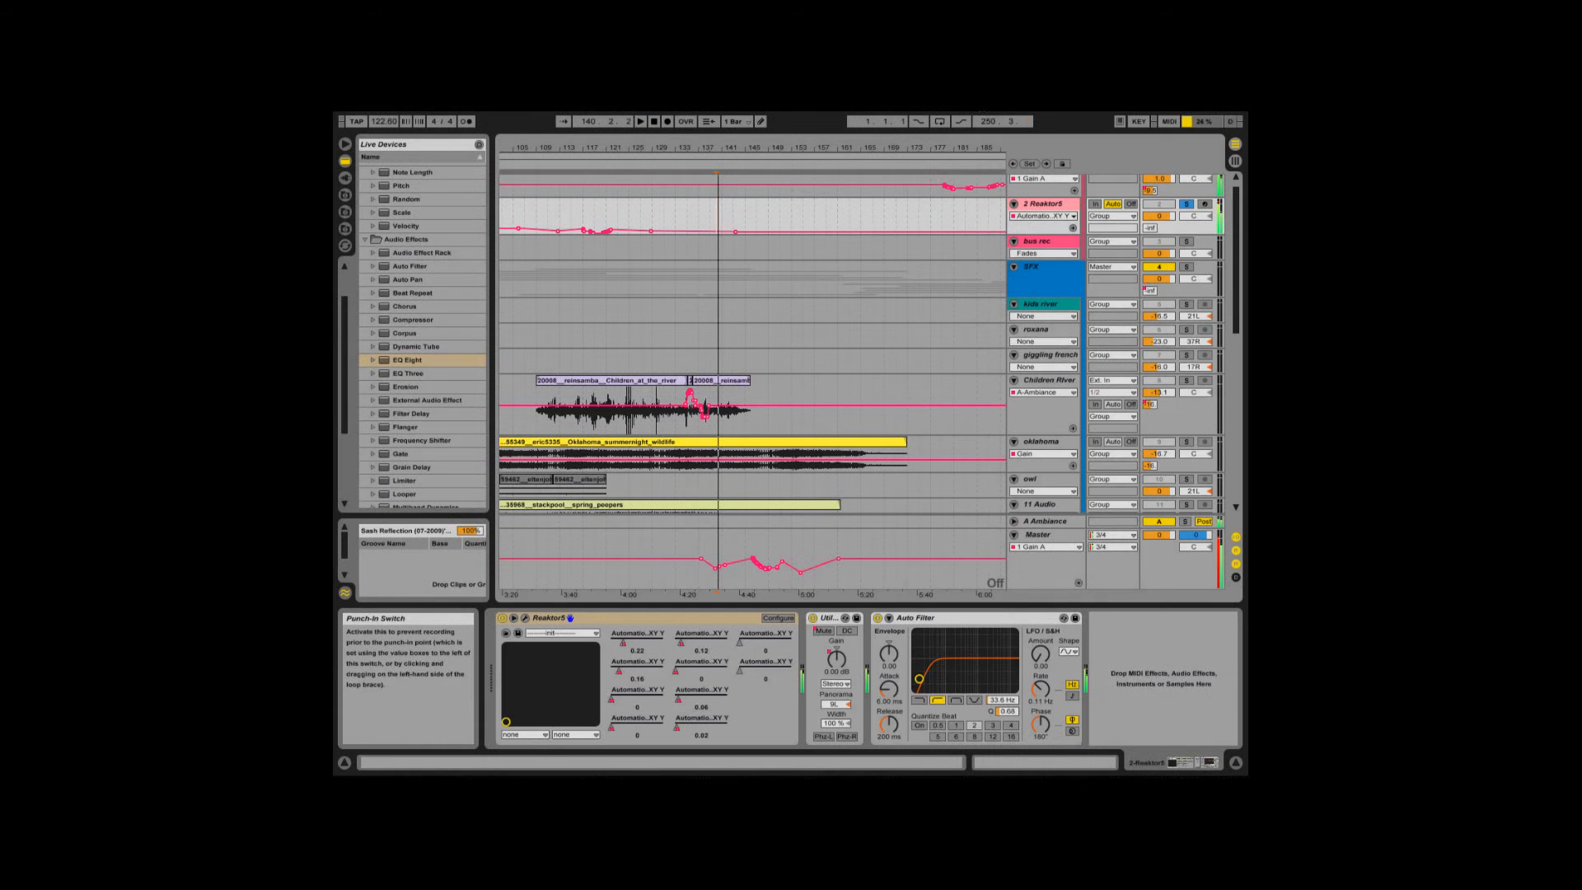
- Play the arrangement and spread four Reaktor5 XY Y automation envelopes of the 2 Reaktor5 track over separate lanes
key("space")
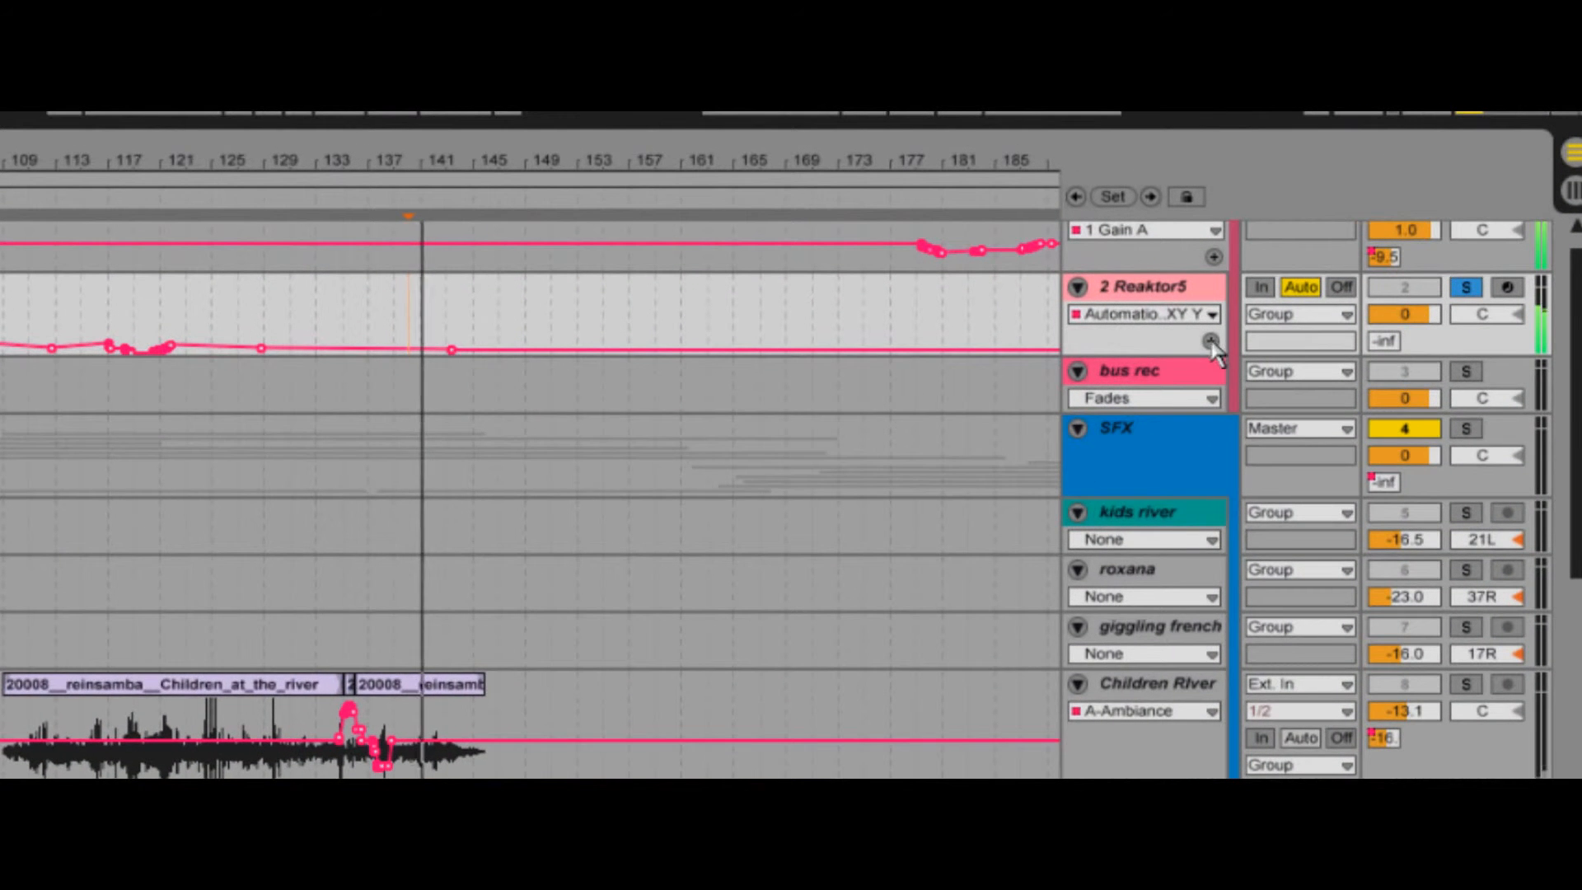
left_click(1071, 216)
left_click(1195, 361)
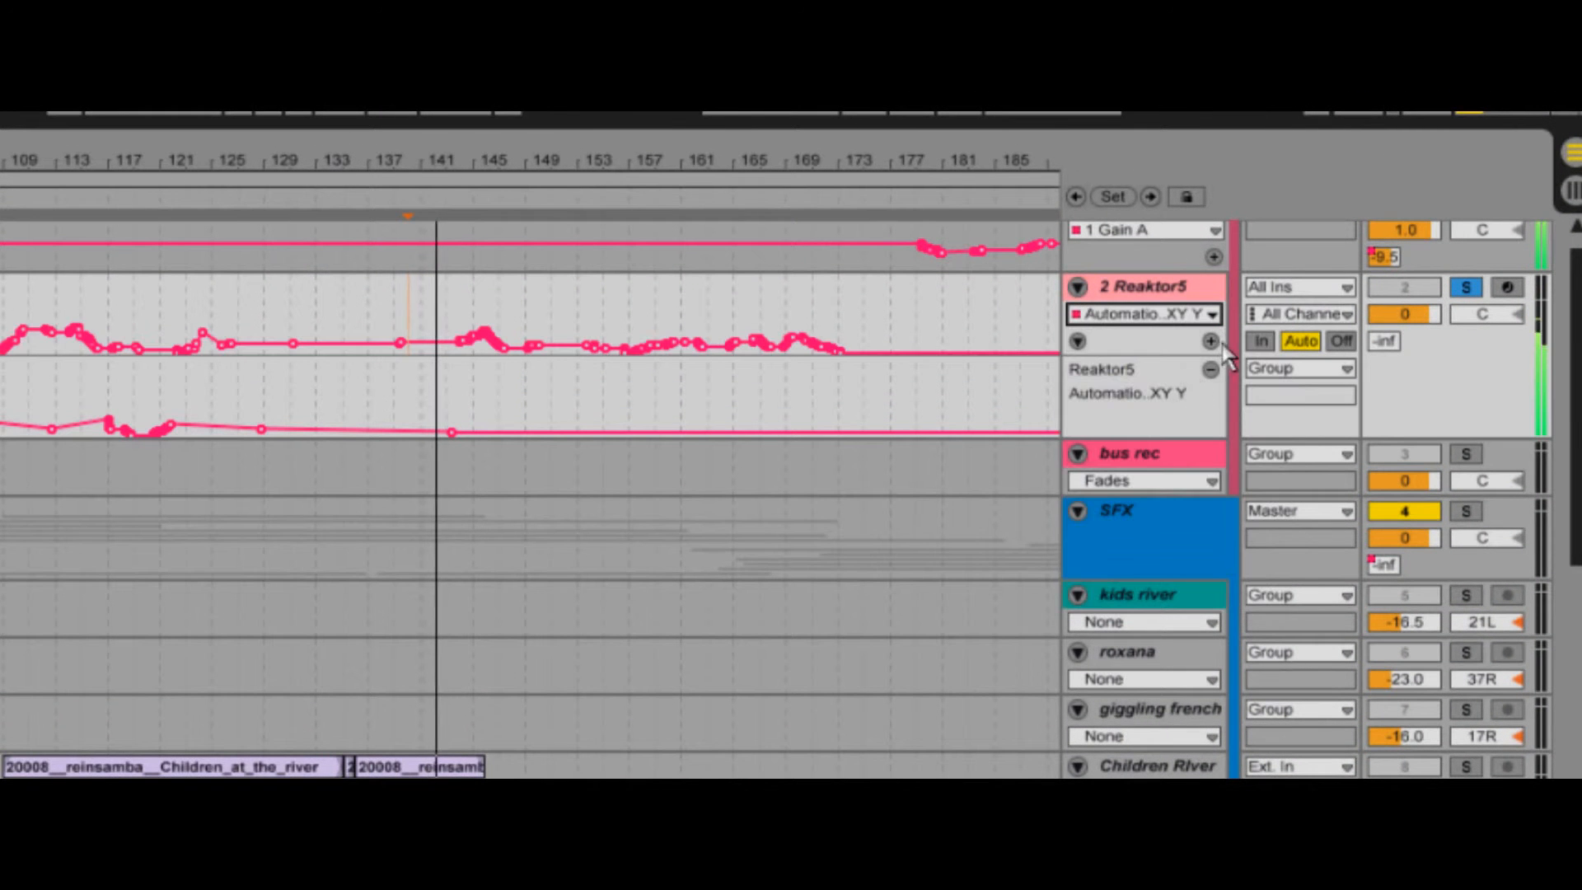
left_click(1212, 343)
left_click(1203, 316)
left_click(1194, 384)
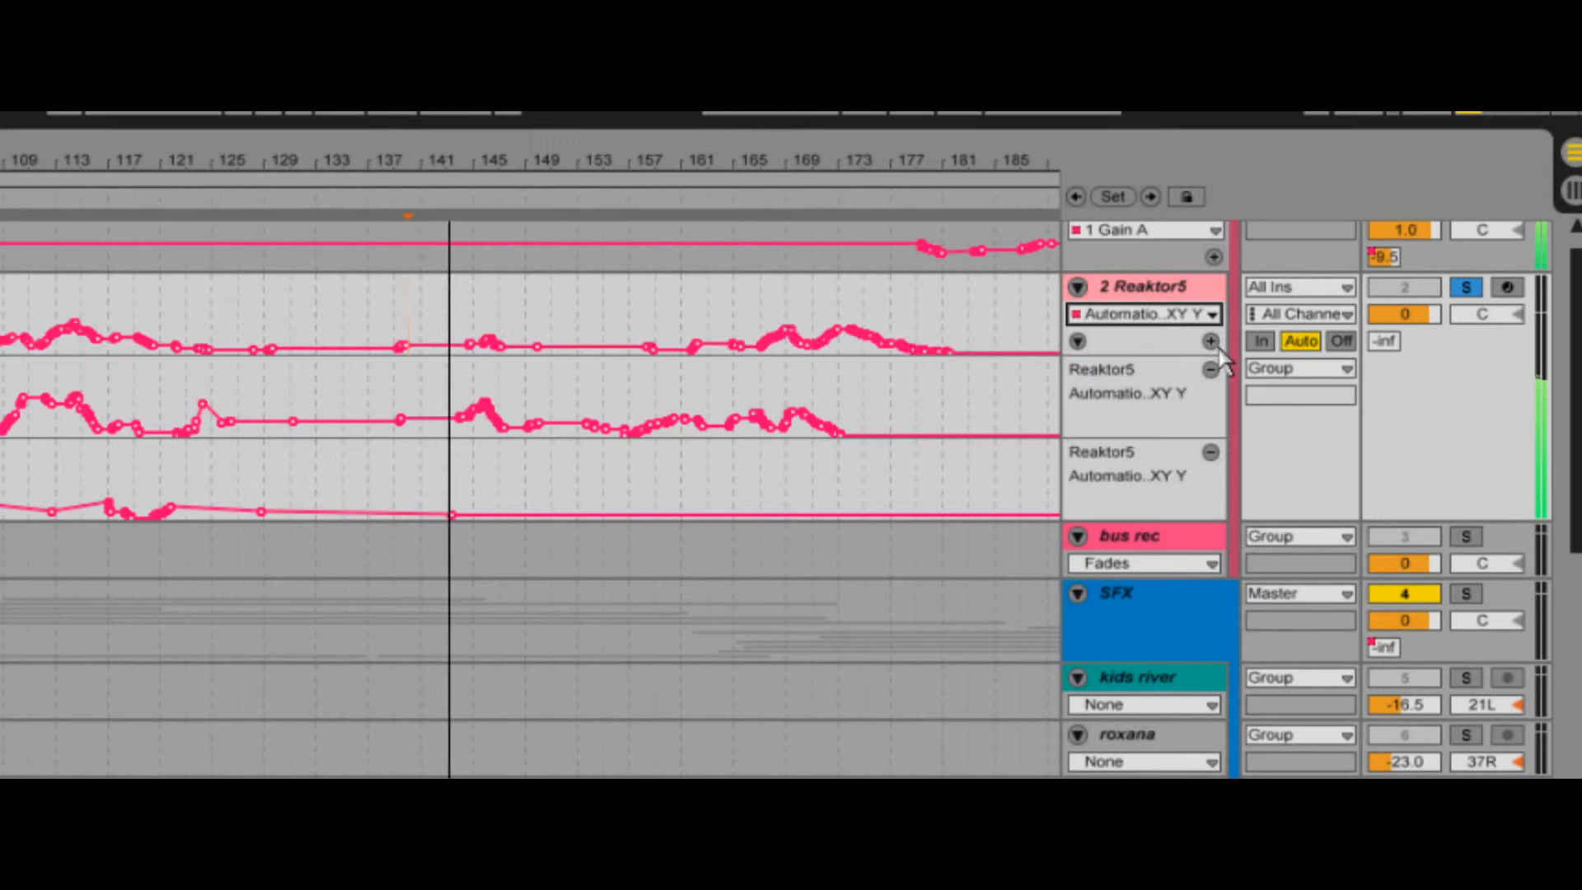
left_click(1213, 342)
left_click(1203, 314)
left_click(1187, 418)
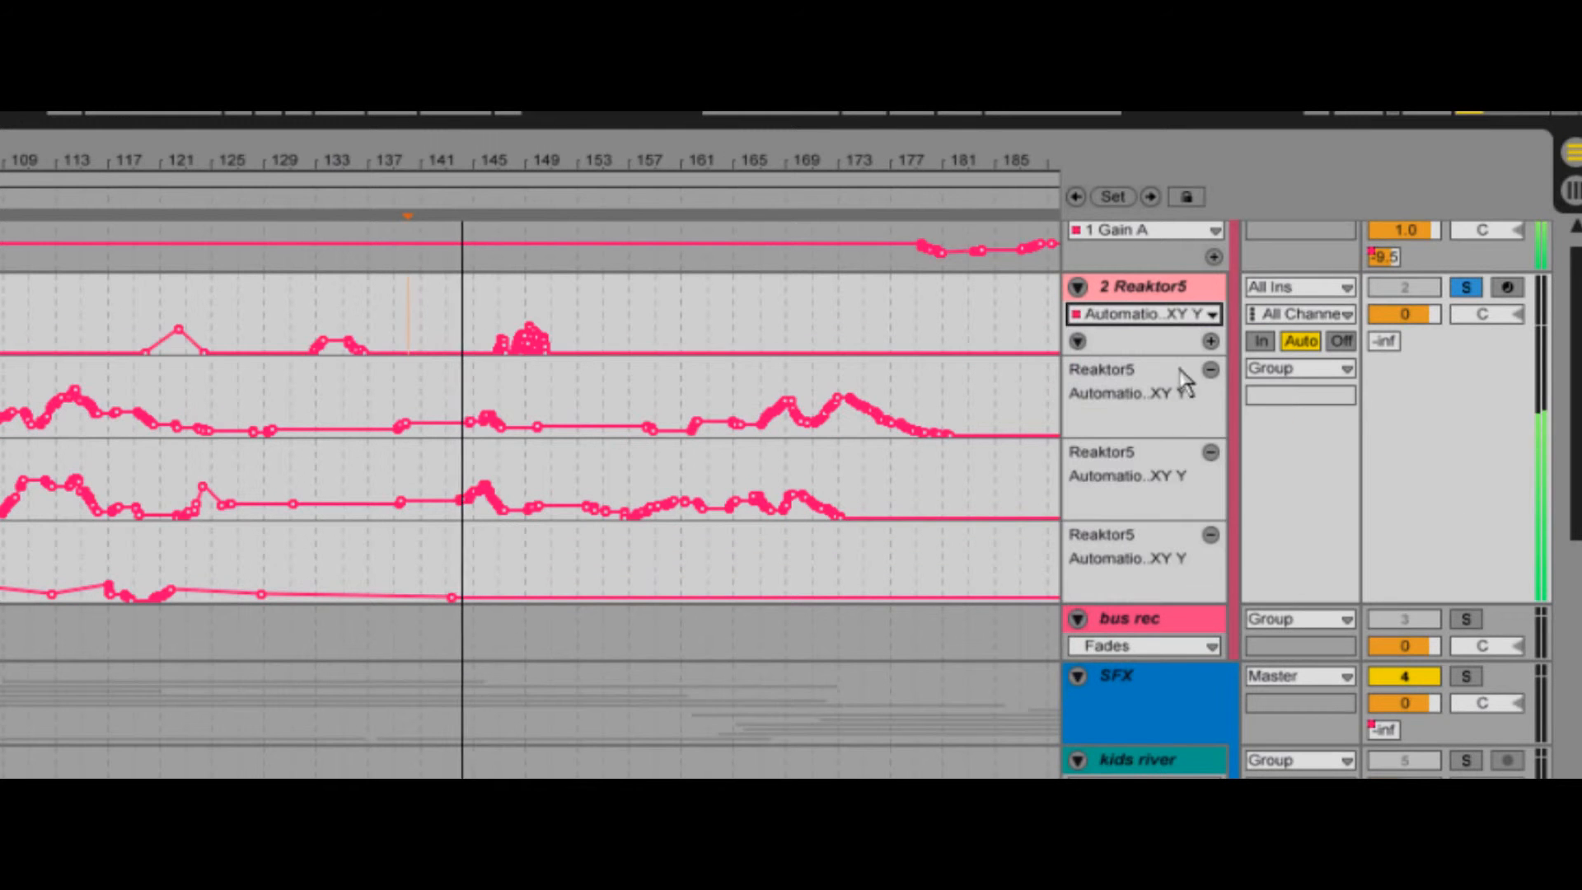
left_click(1211, 342)
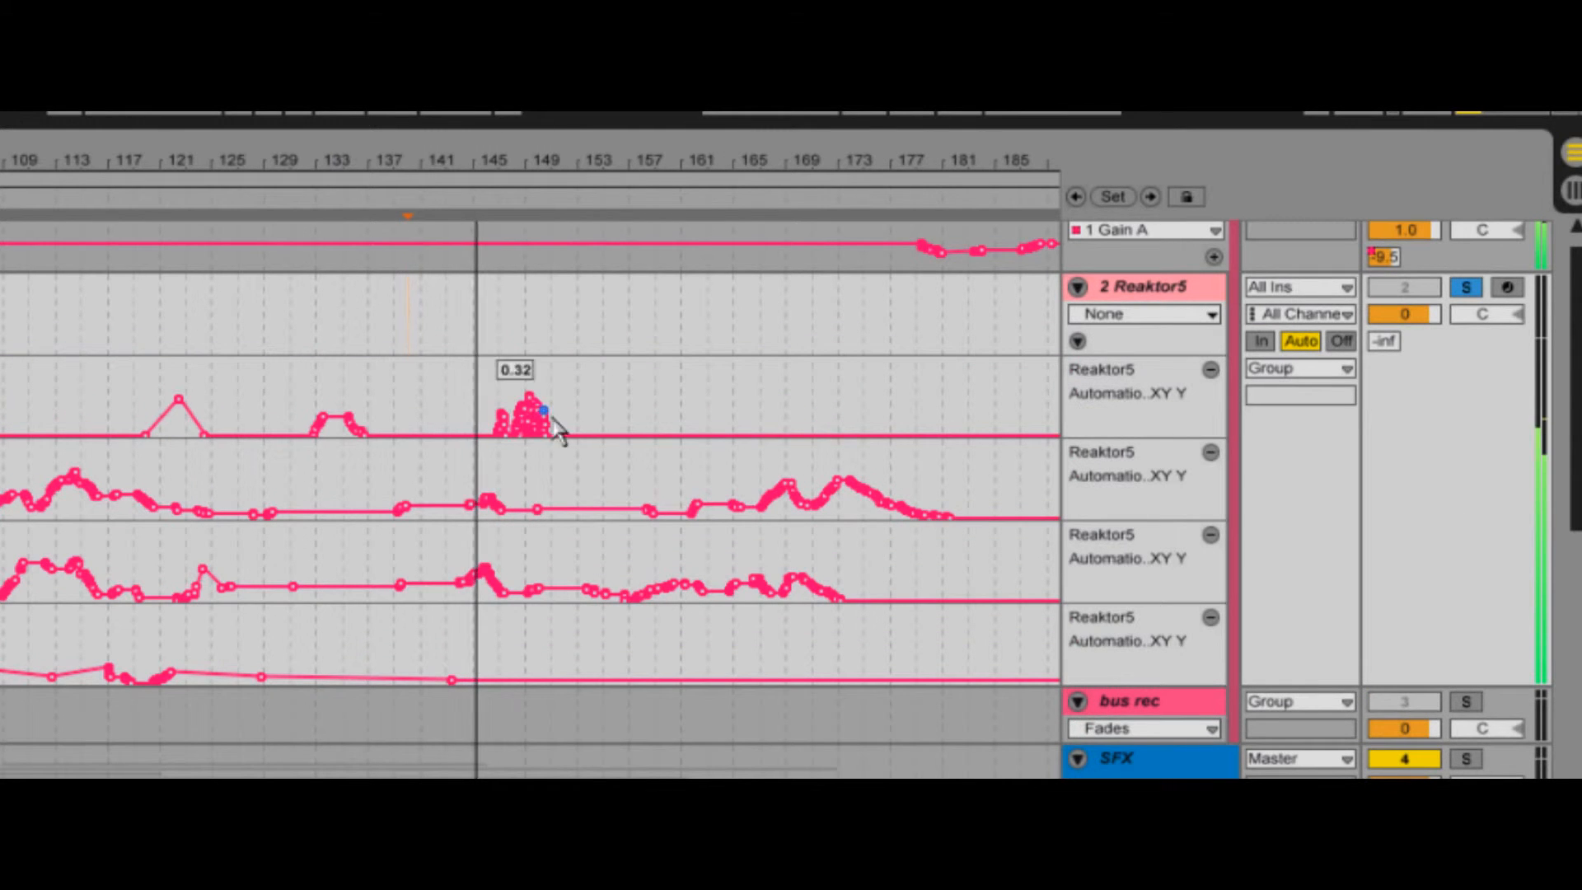
left_click_drag(540, 509, 520, 441)
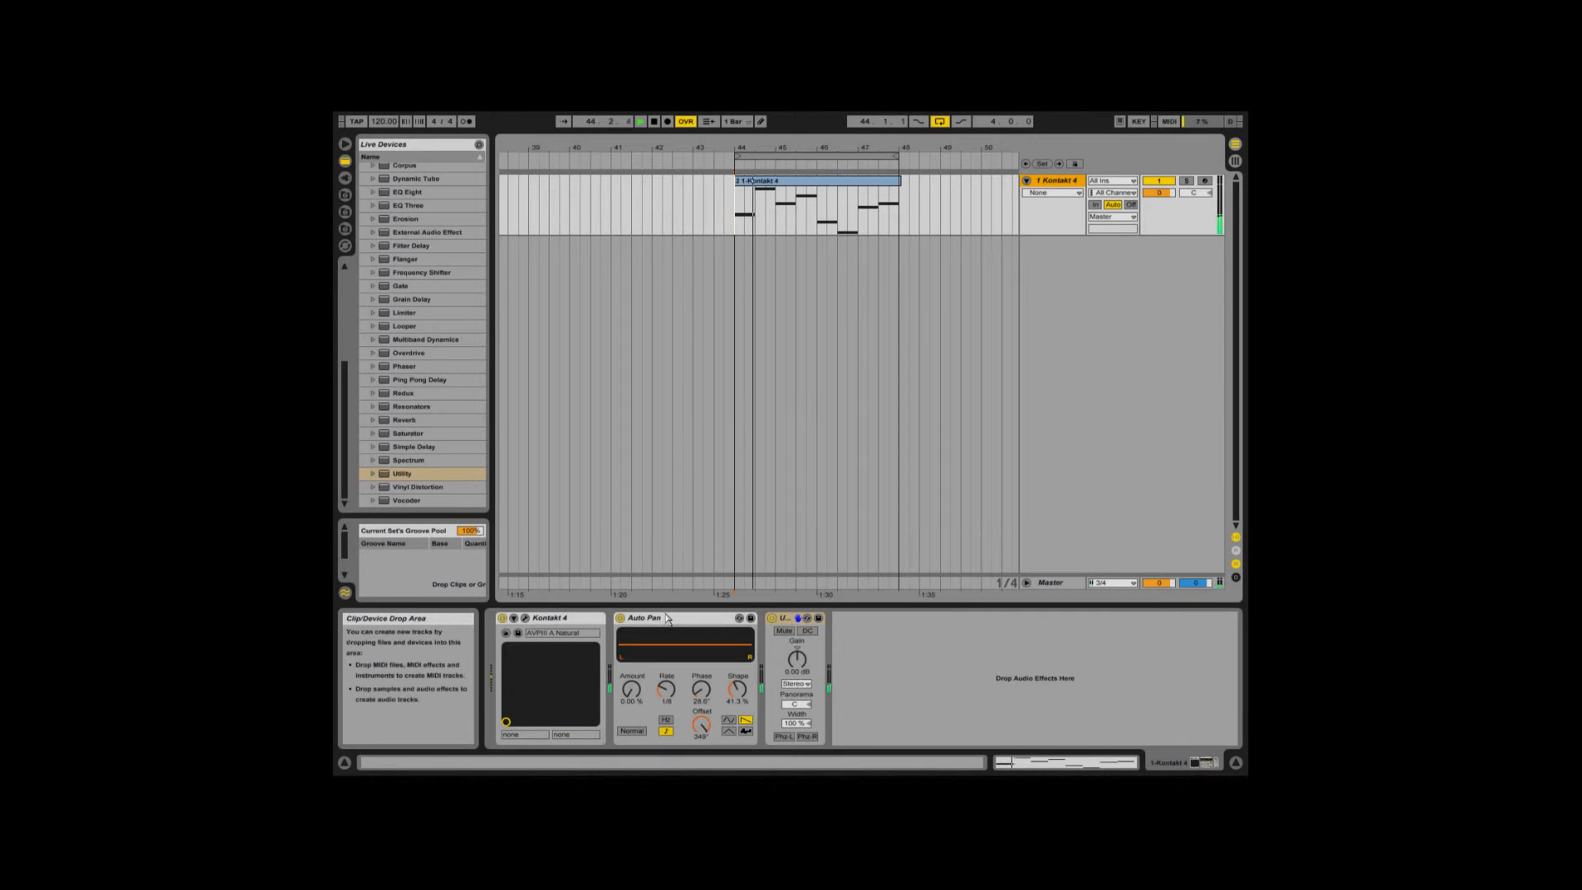
- Set the Auto Pan Amount to about 51.6 % and group Auto Pan and Utility into an audio effect rack
left_click_drag(637, 696, 636, 692)
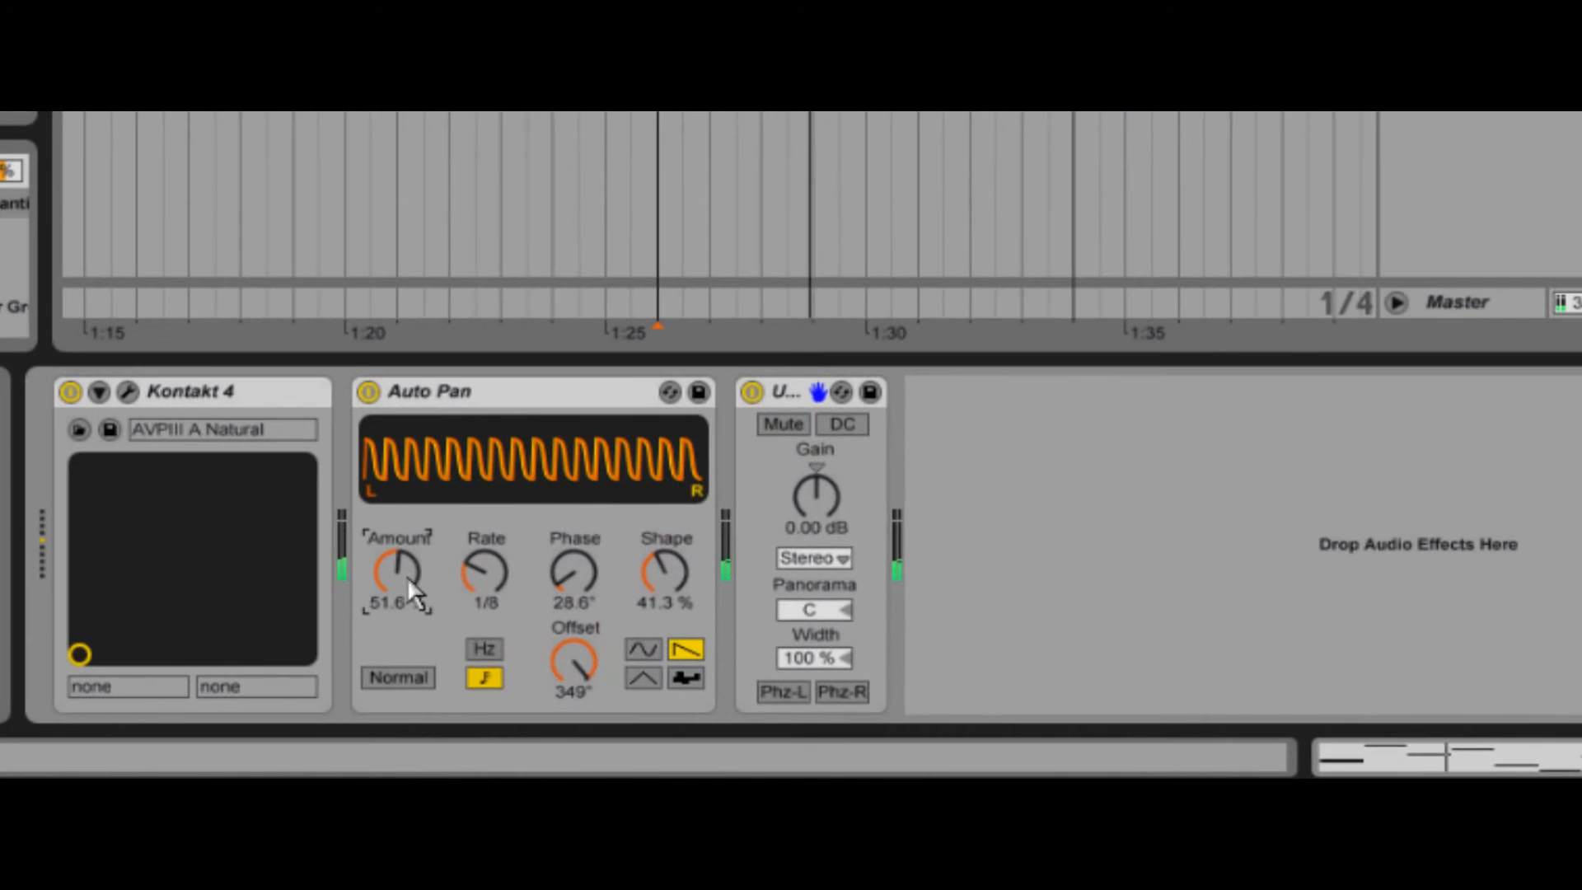
left_click(527, 394)
right_click(799, 389)
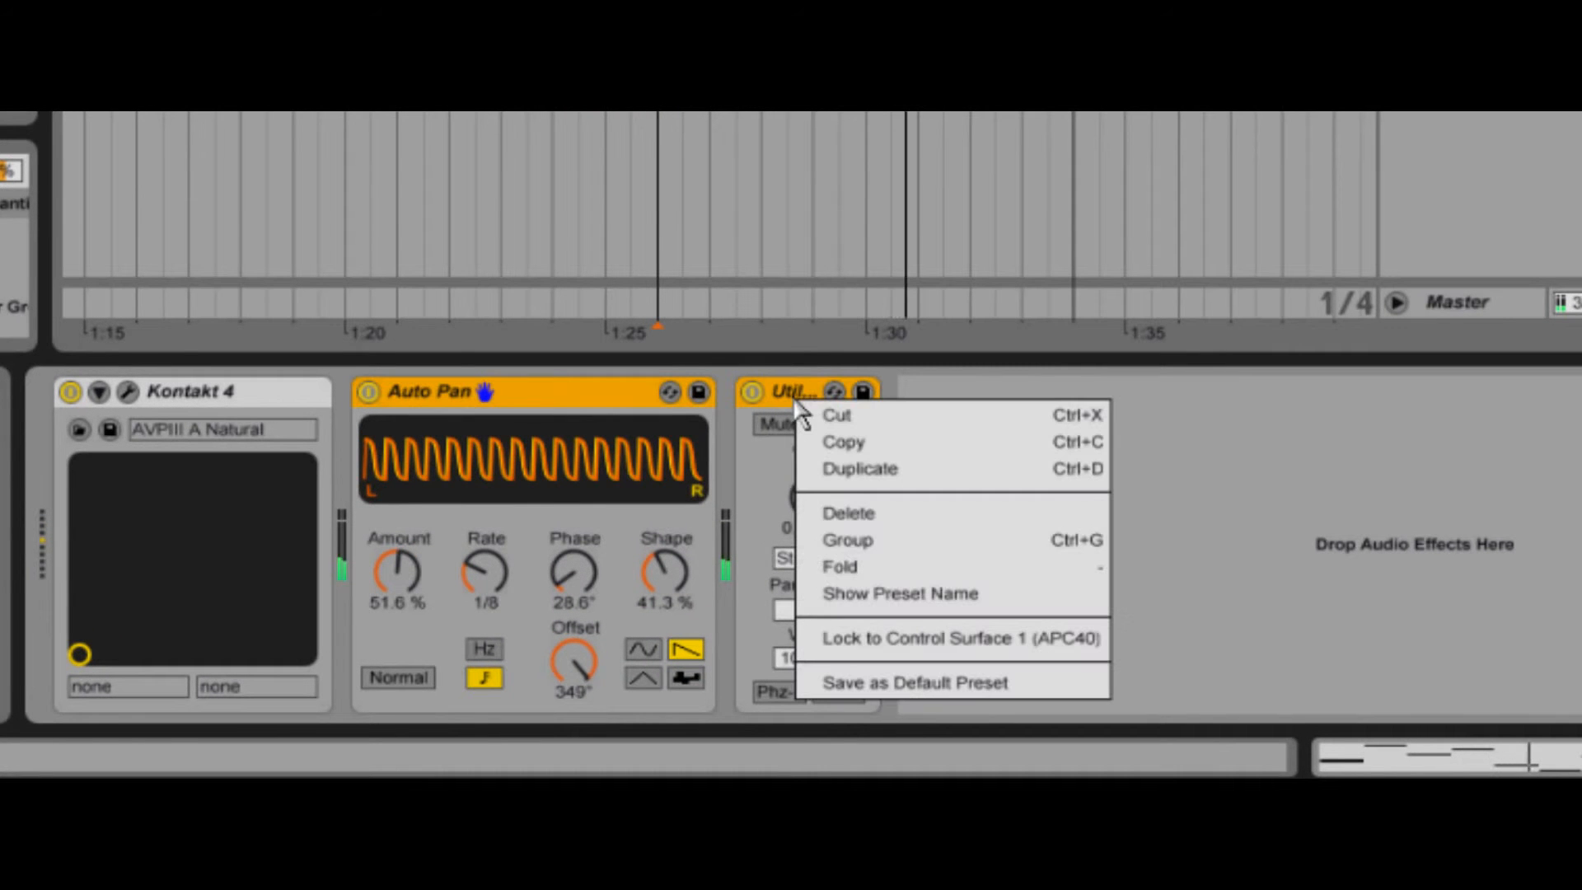
left_click(880, 544)
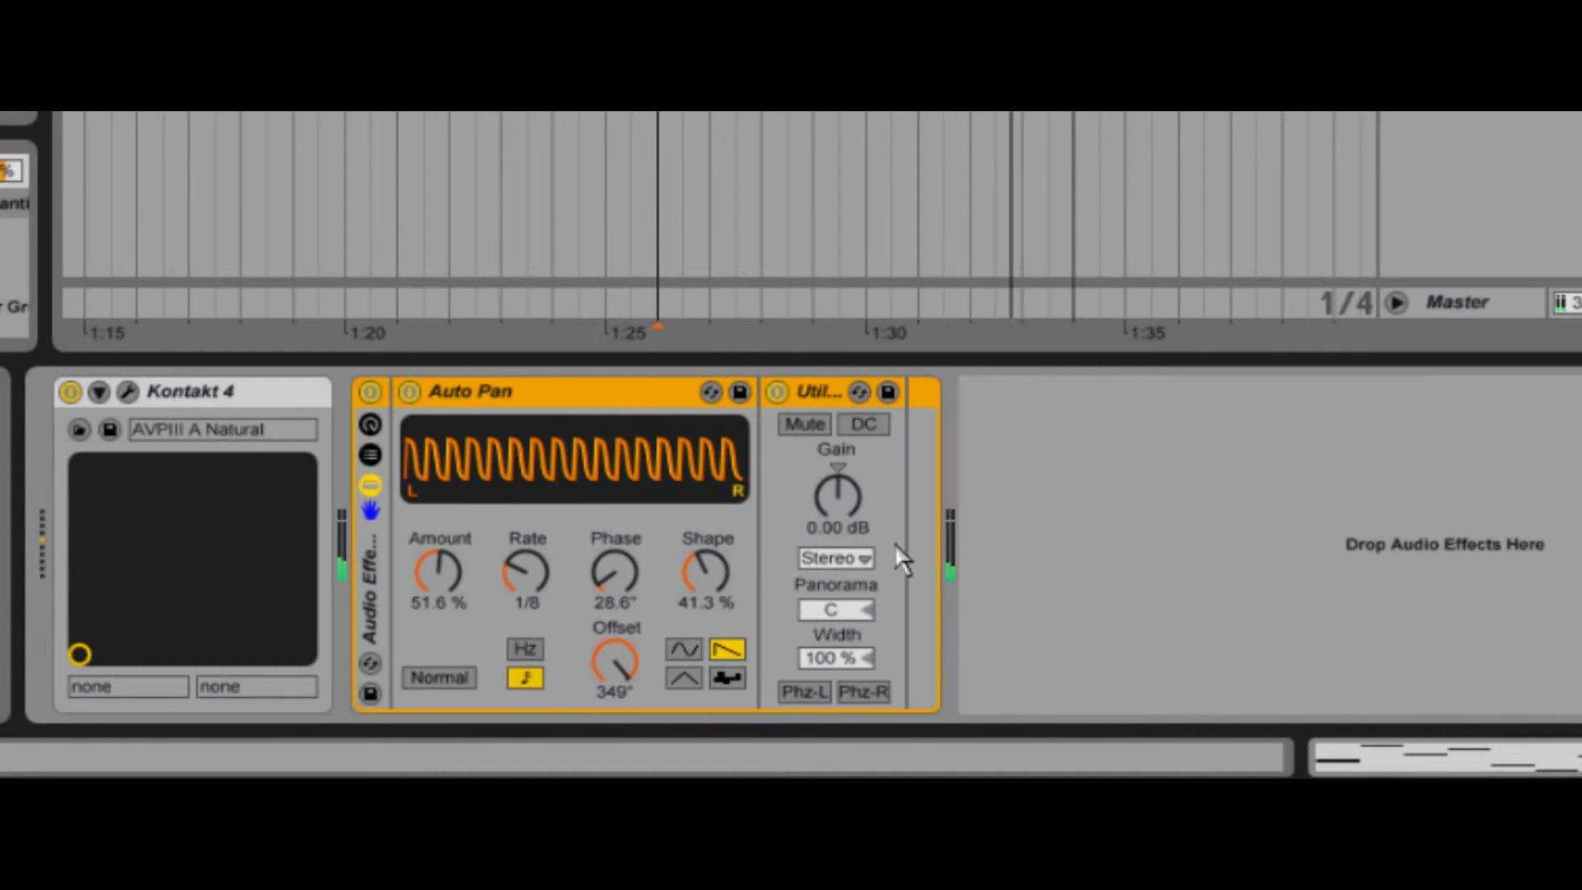
- Show the rack's macro controls and map both the Auto Pan Amount and the Utility Gain to Macro 1
left_click(371, 425)
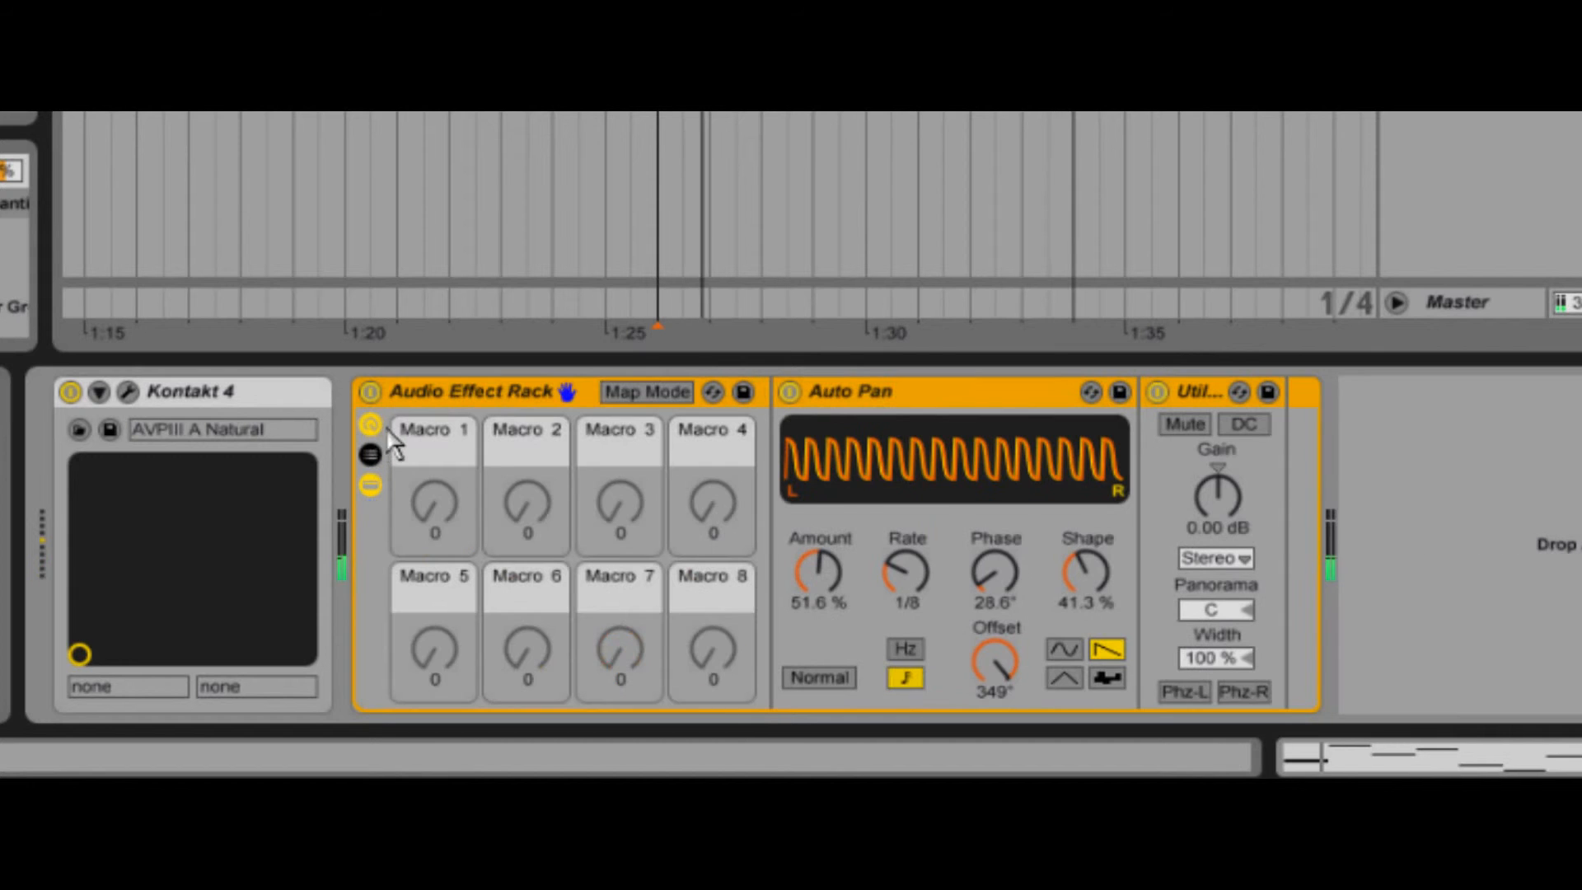
left_click(628, 391)
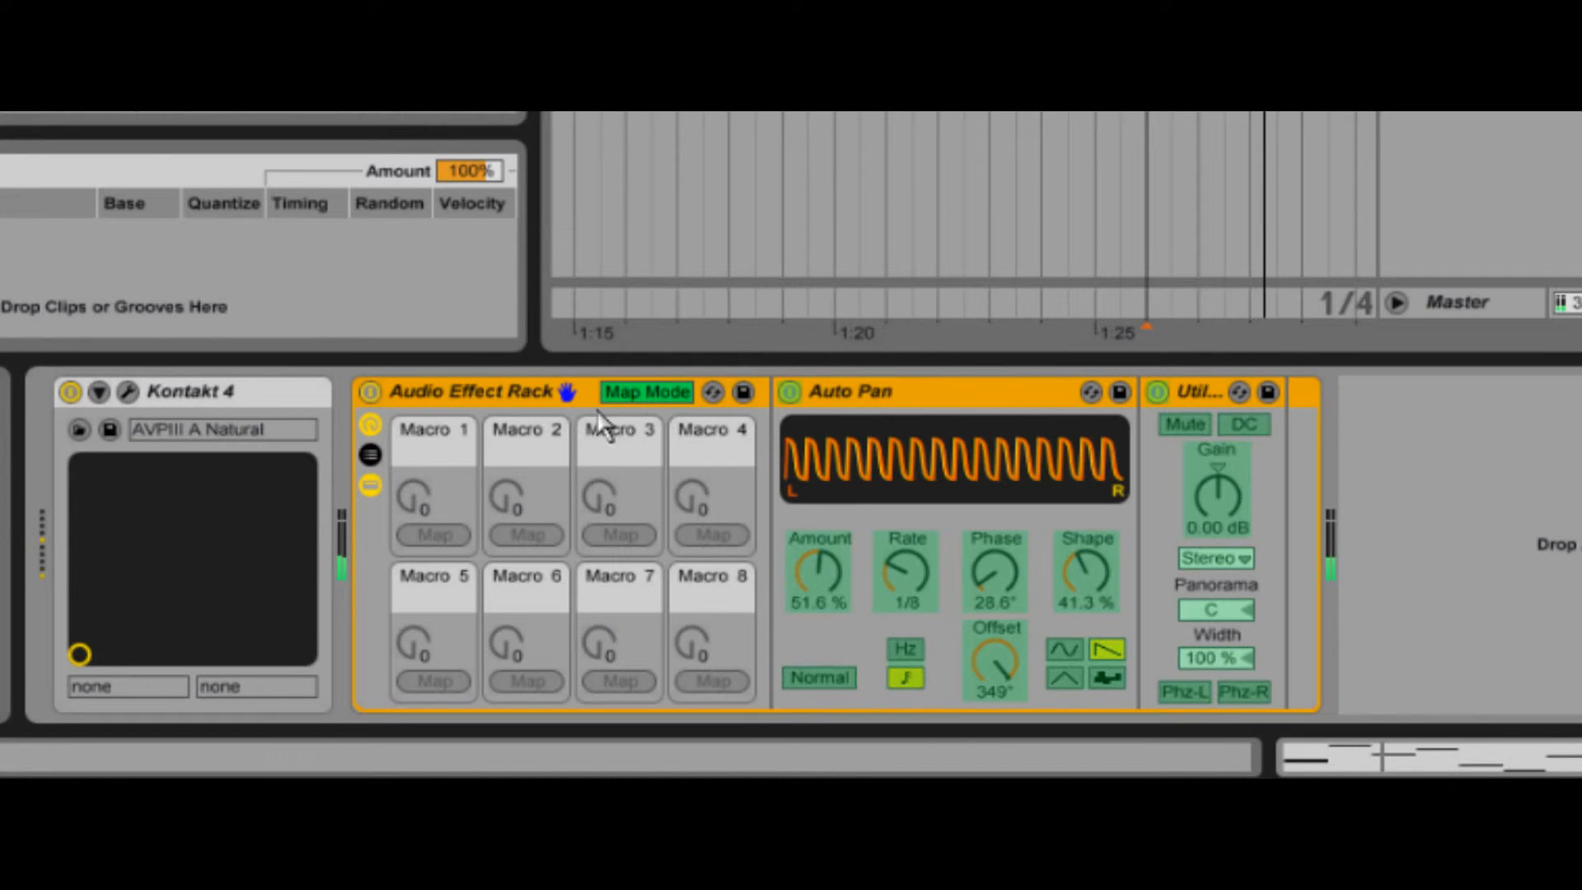
left_click(834, 572)
left_click(435, 535)
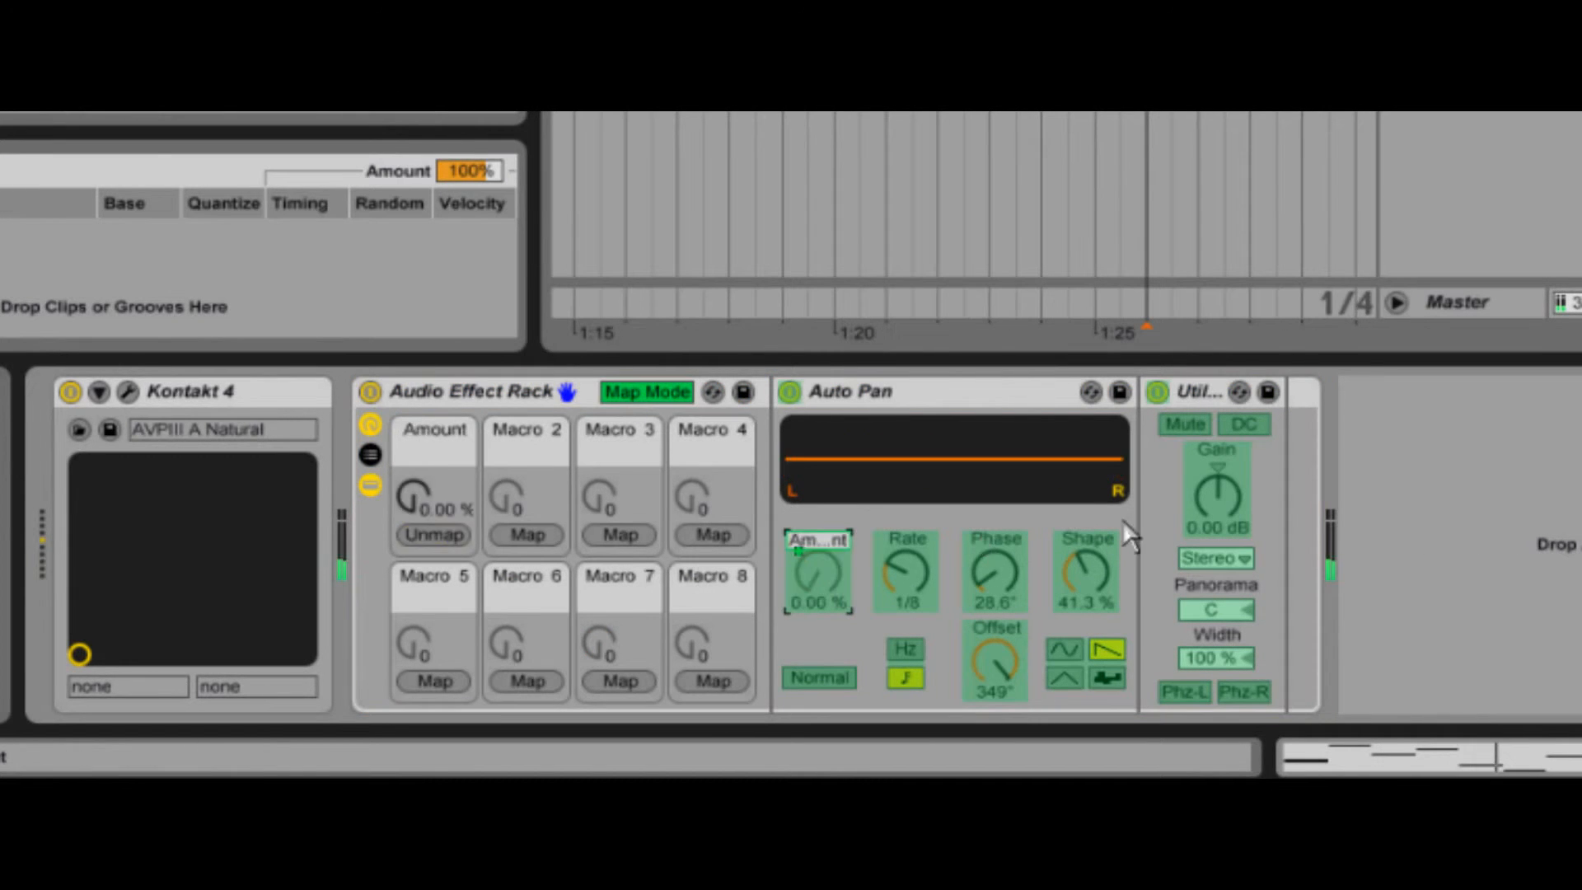
left_click(438, 533)
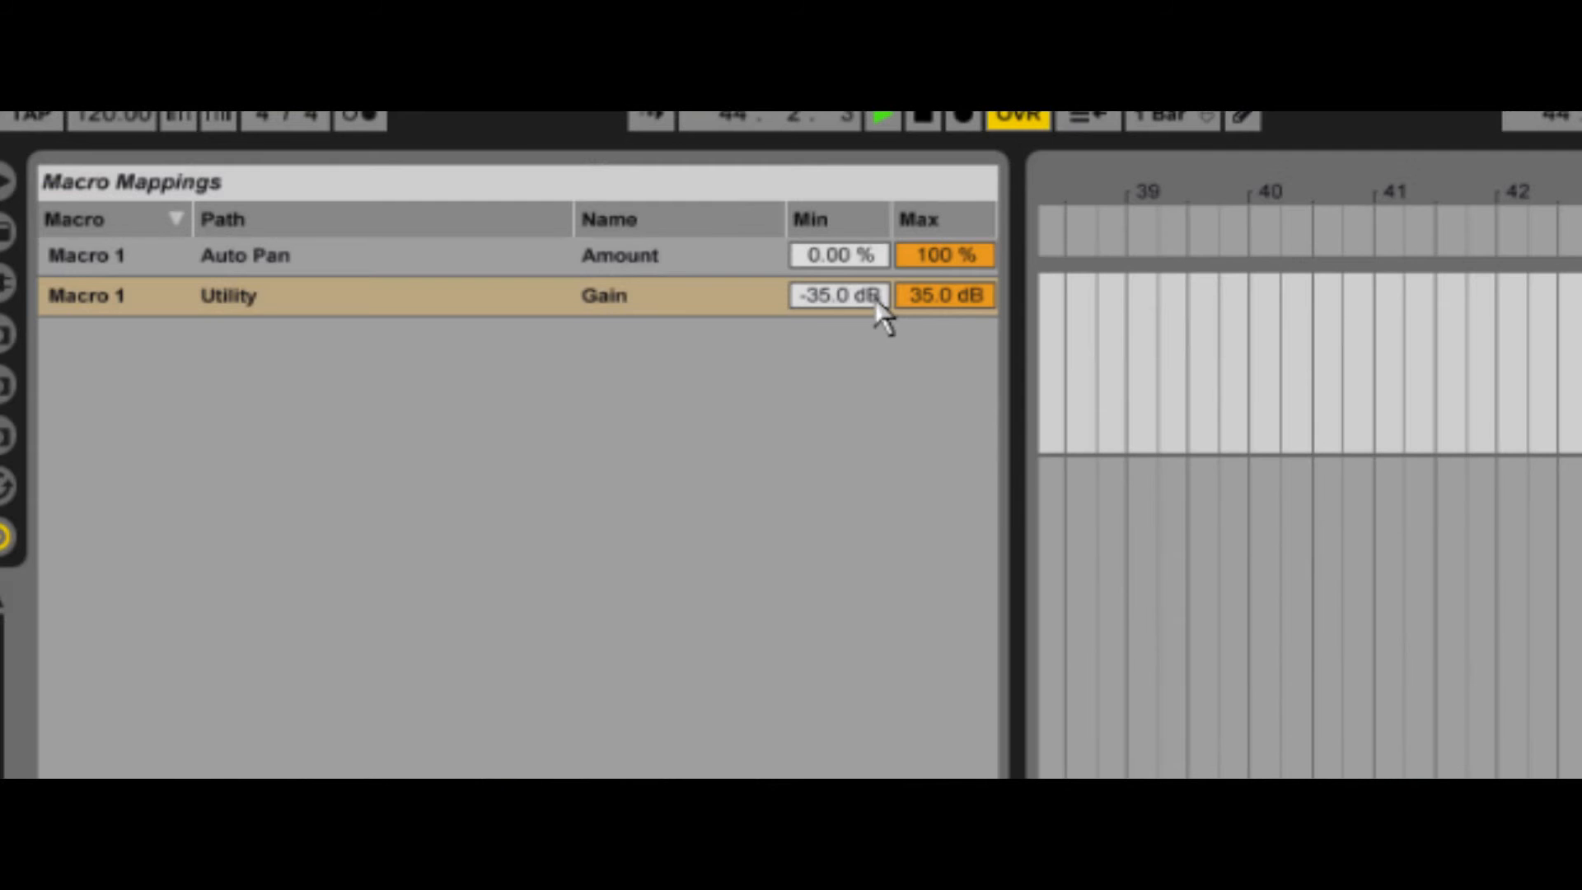
- Limit the Utility Gain mapping on Macro 1 to a minimum of 0 dB and a maximum of 4 dB
left_click(874, 299)
left_click(933, 297)
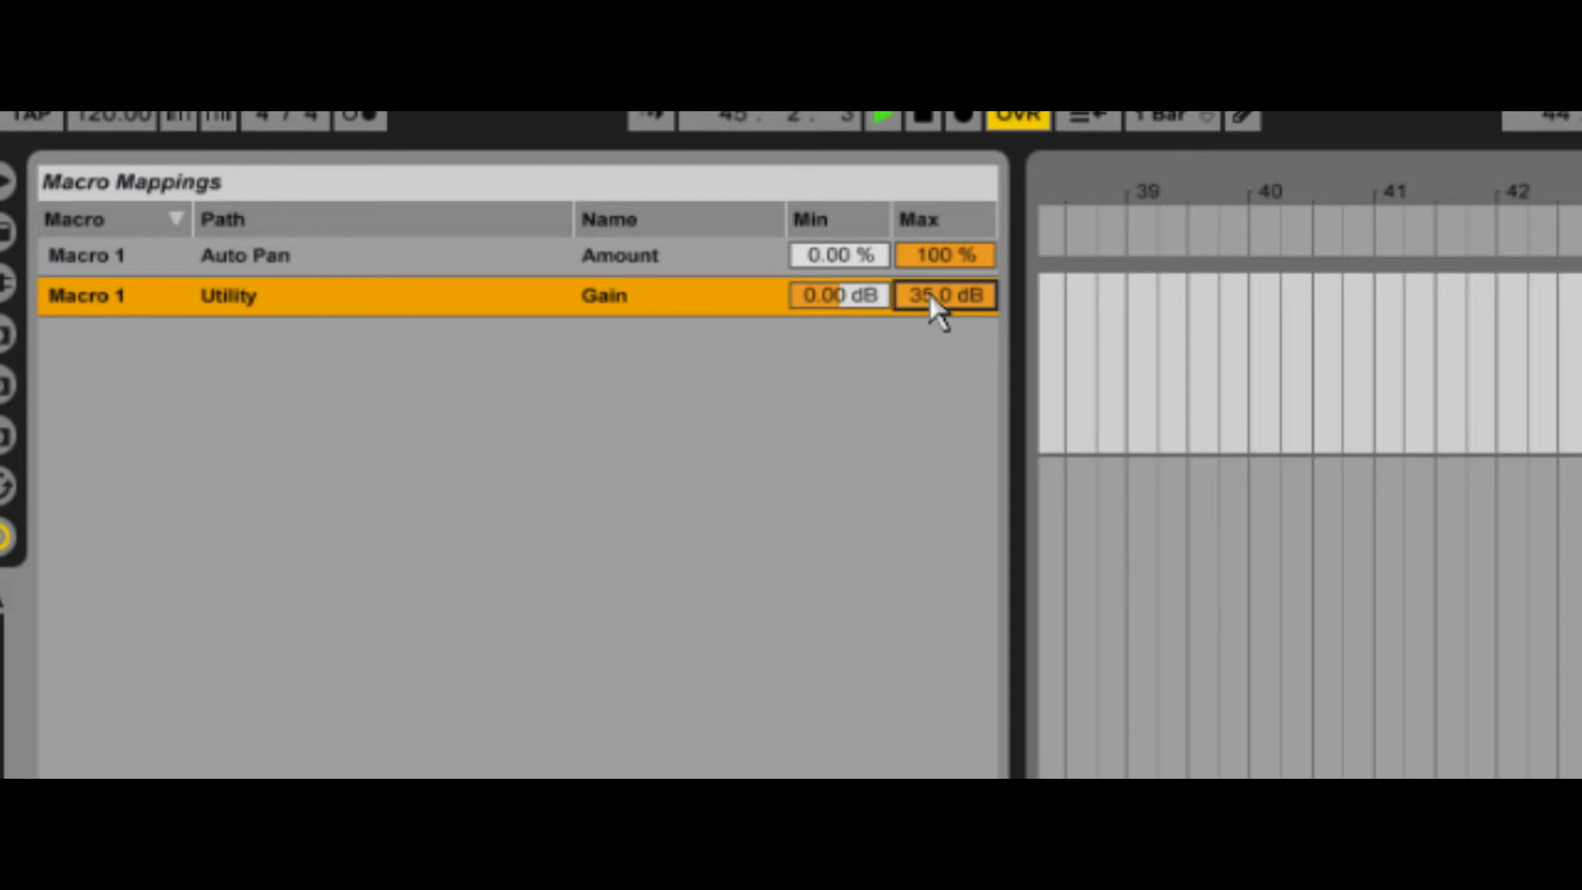
type("4")
key("Return")
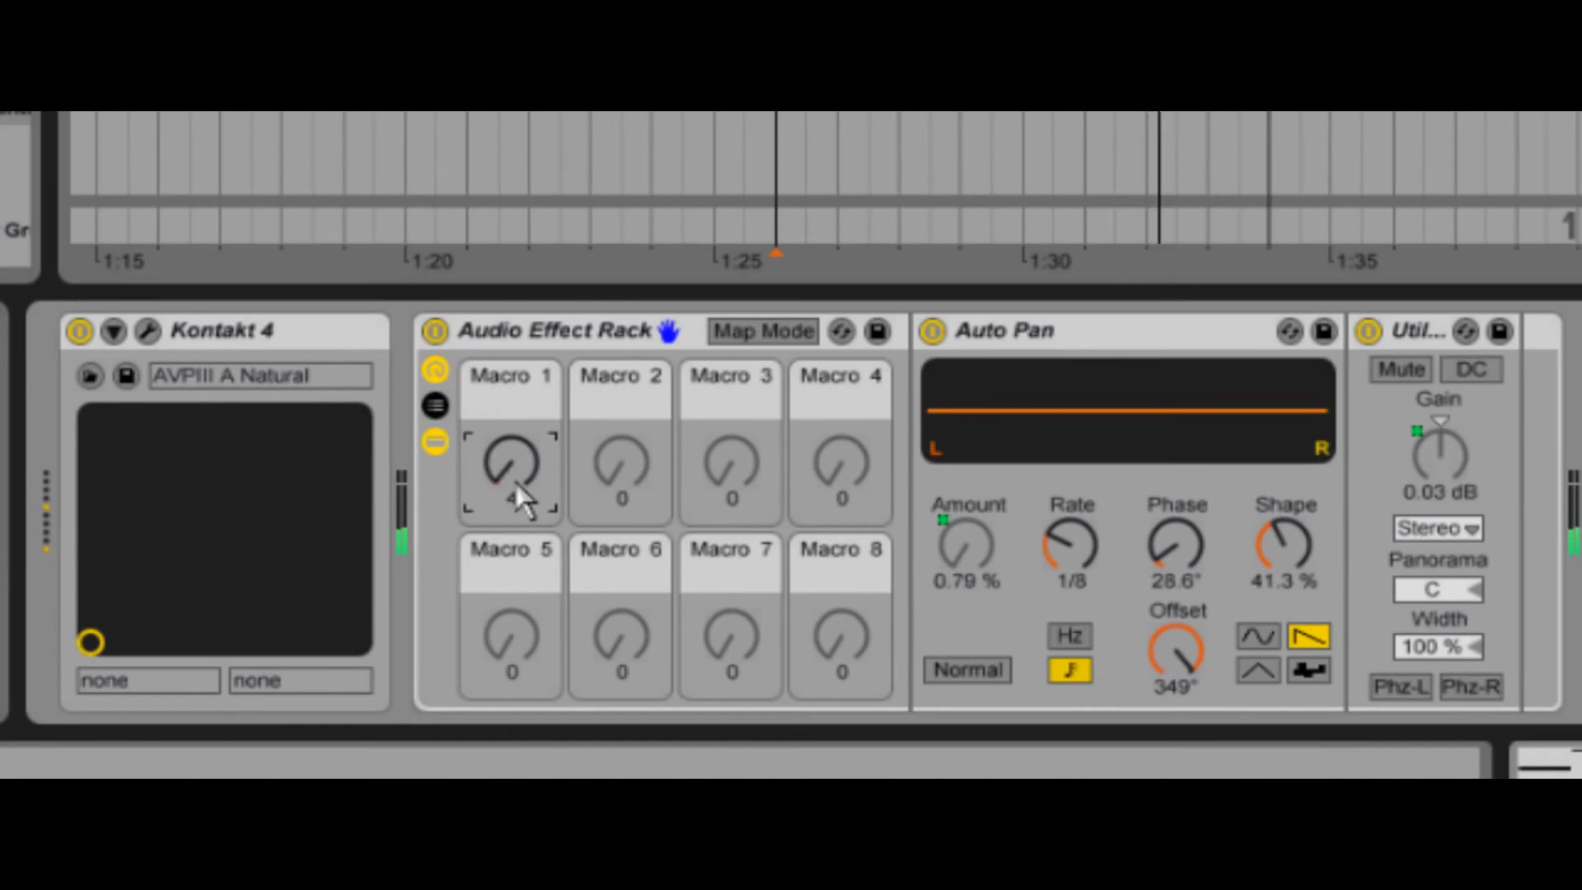
- Sweep the rack's first macro during playback to control all its mapped effect parameters together
left_click_drag(516, 483, 515, 479)
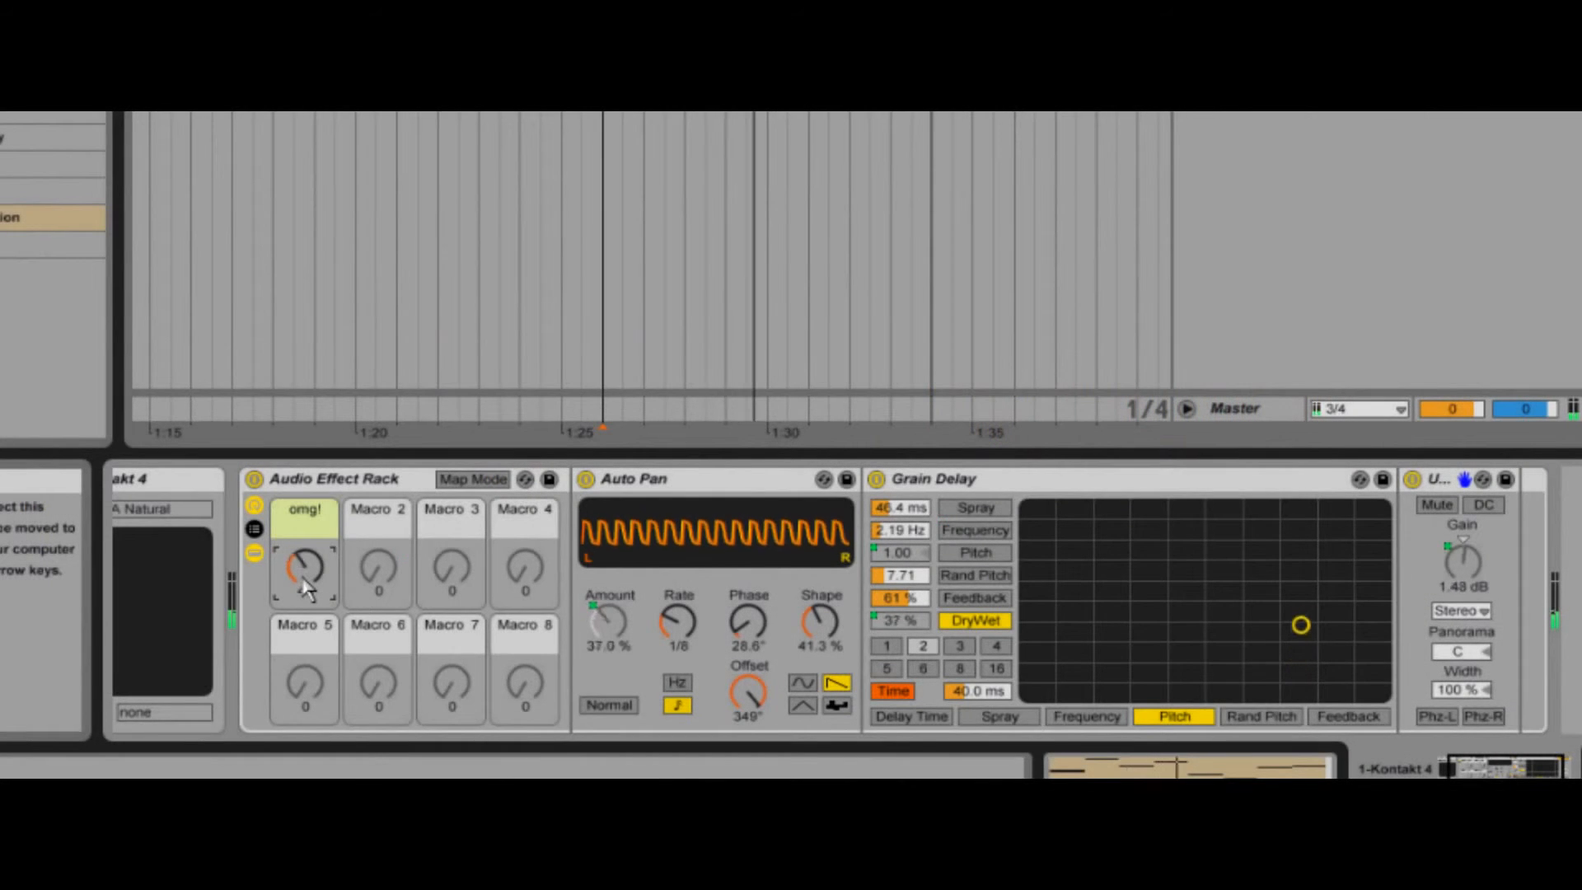
left_click_drag(305, 587, 307, 588)
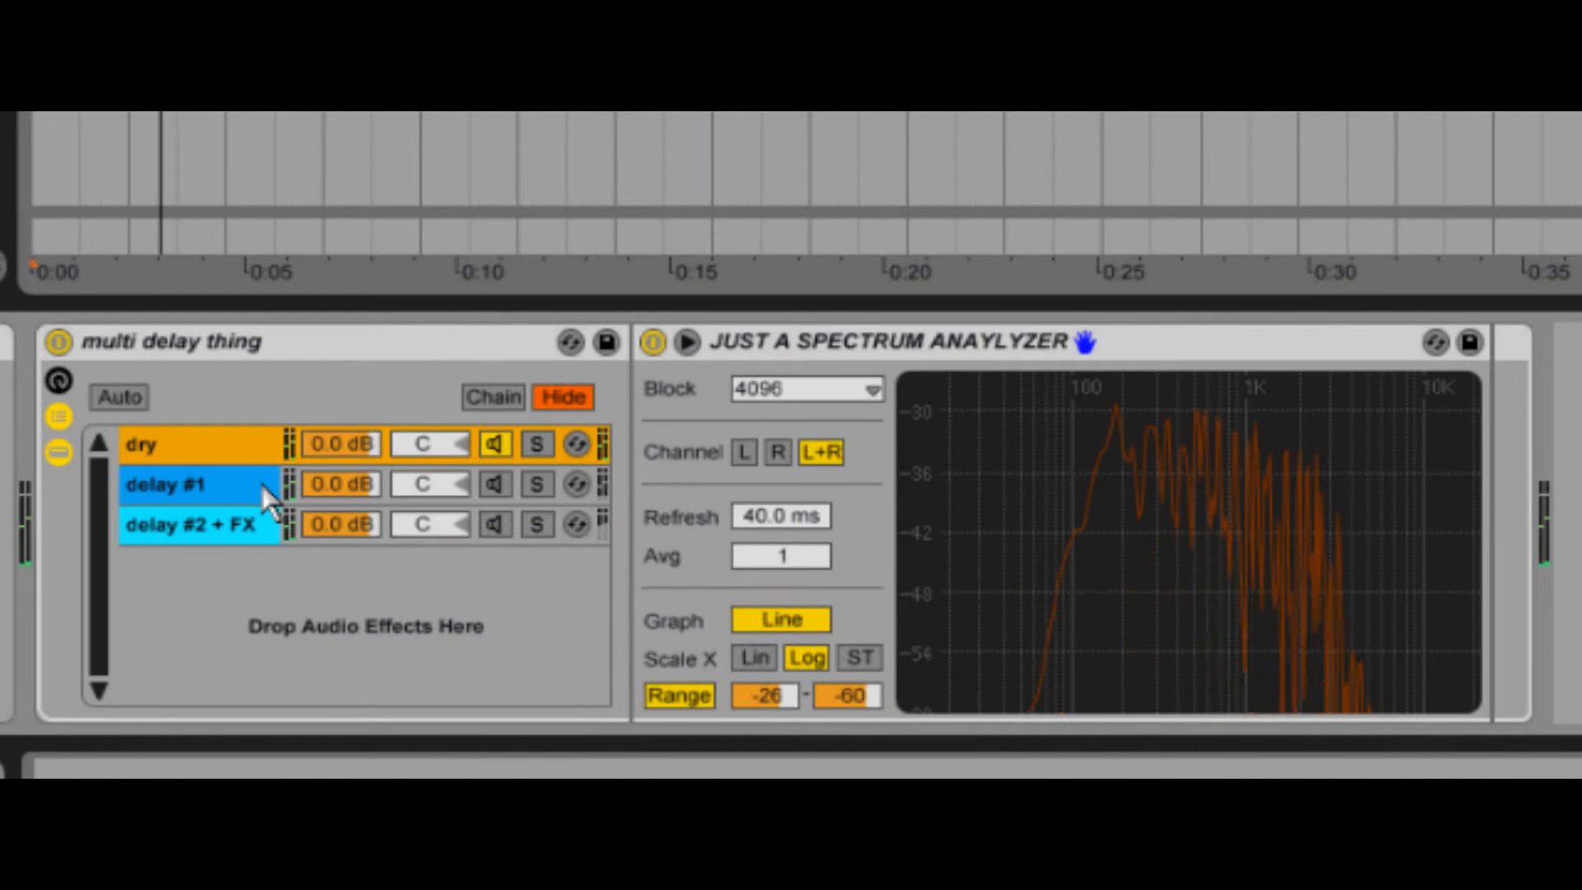
- Turn on the delay #1 and delay #2 + FX chains and stagger the chain zones: dry from 0, delay #1 from 1, delay #2 + FX at 2
left_click(367, 605)
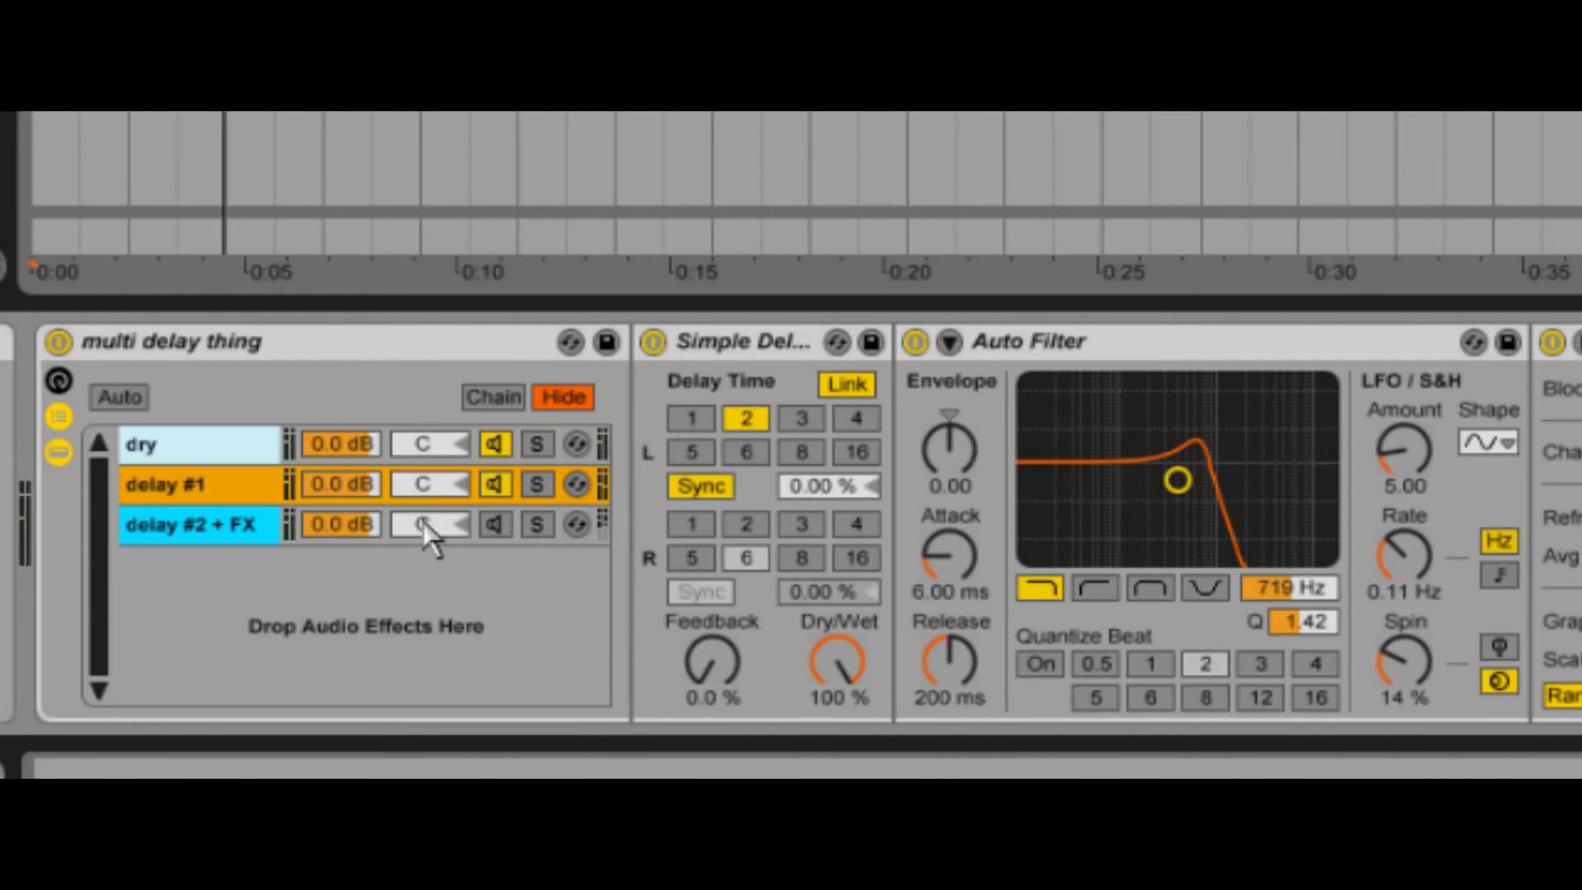
left_click(251, 534)
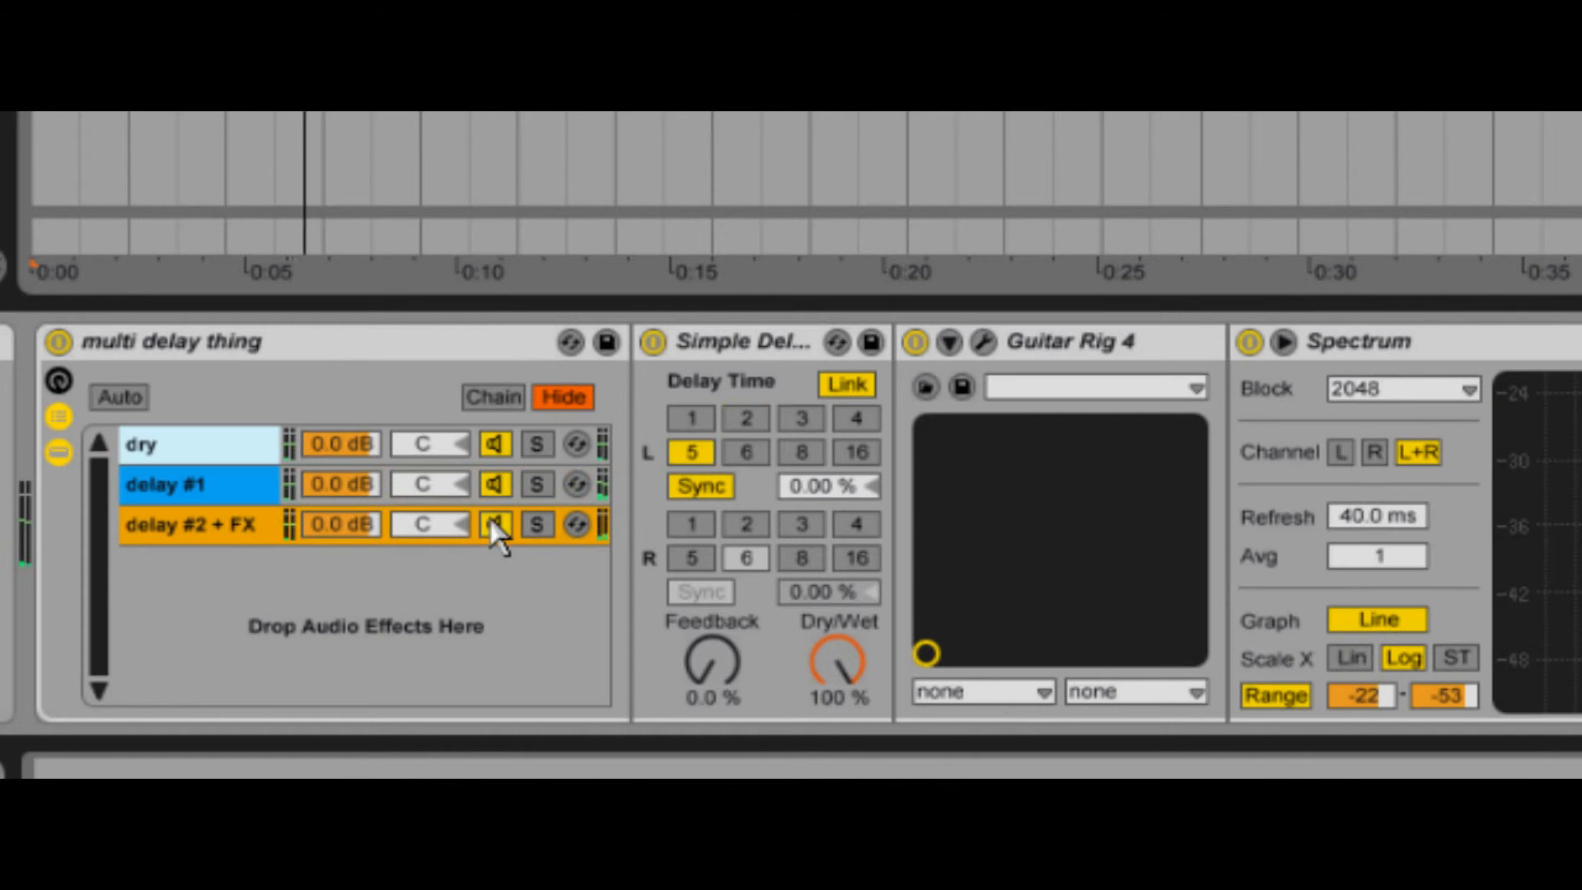
left_click(493, 393)
left_click(626, 492)
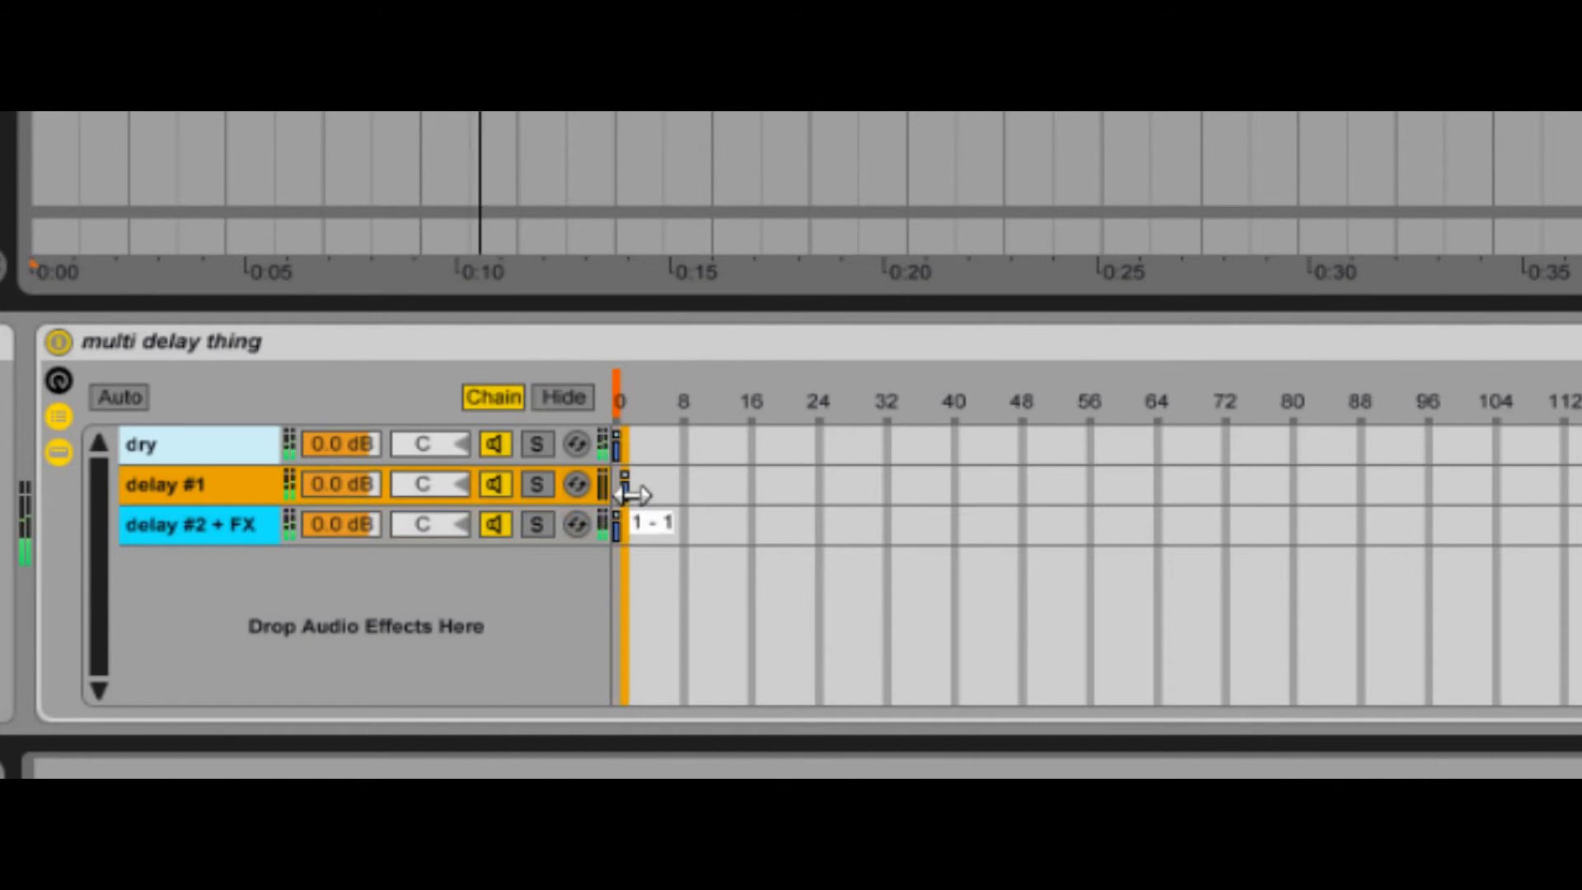
left_click_drag(621, 528, 645, 445)
- Audition the multi delay thing rack by sweeping its chain selector from 0 to 1 and back to the dry zone
left_click(618, 375)
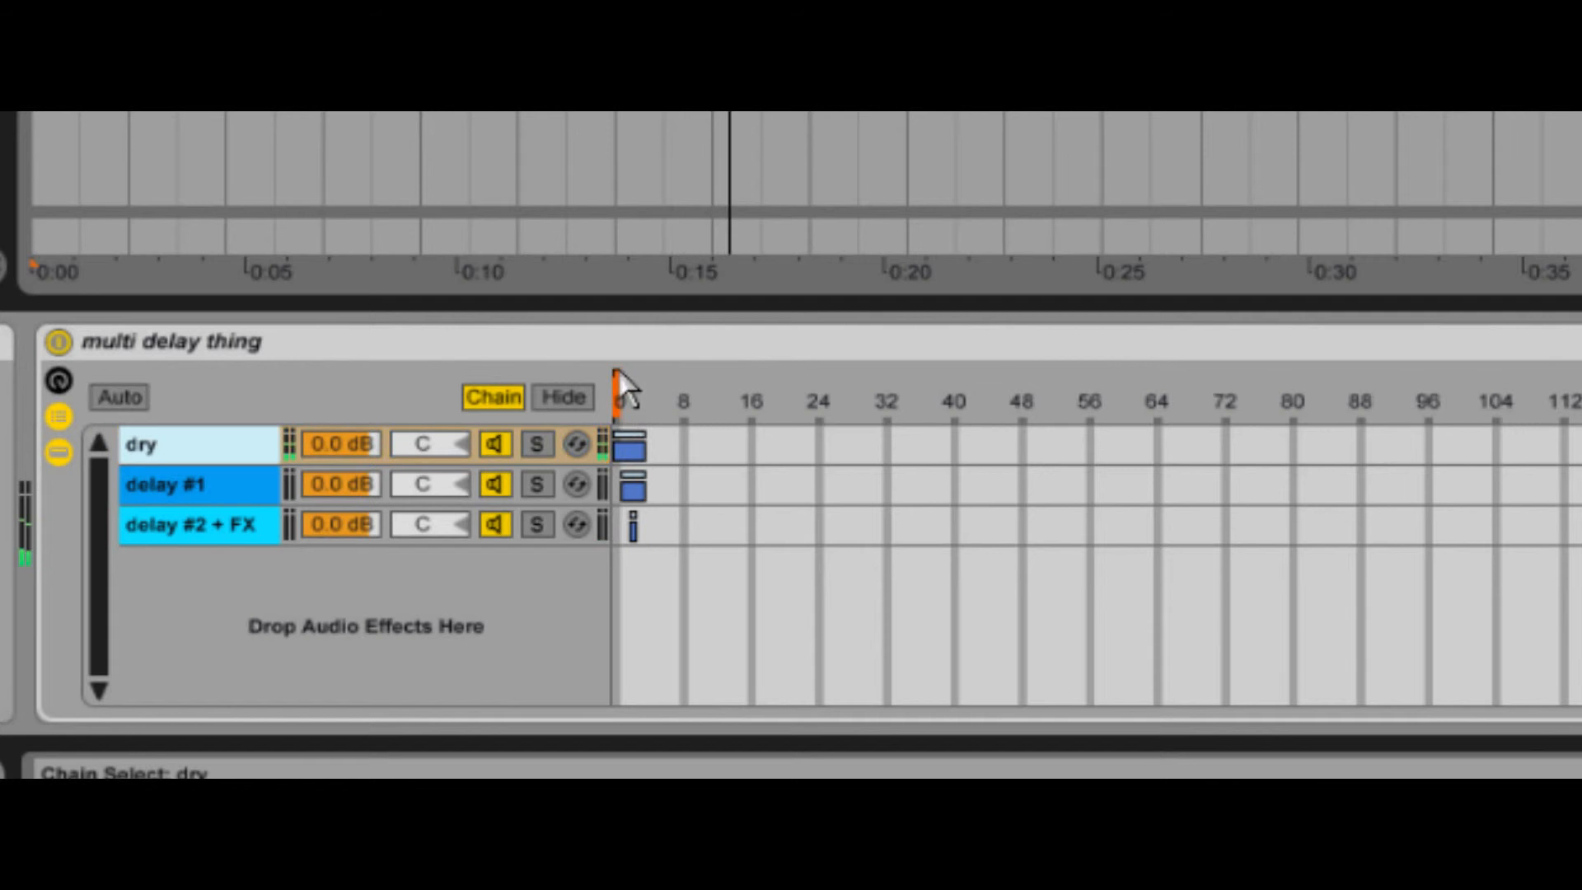
left_click_drag(618, 373, 624, 375)
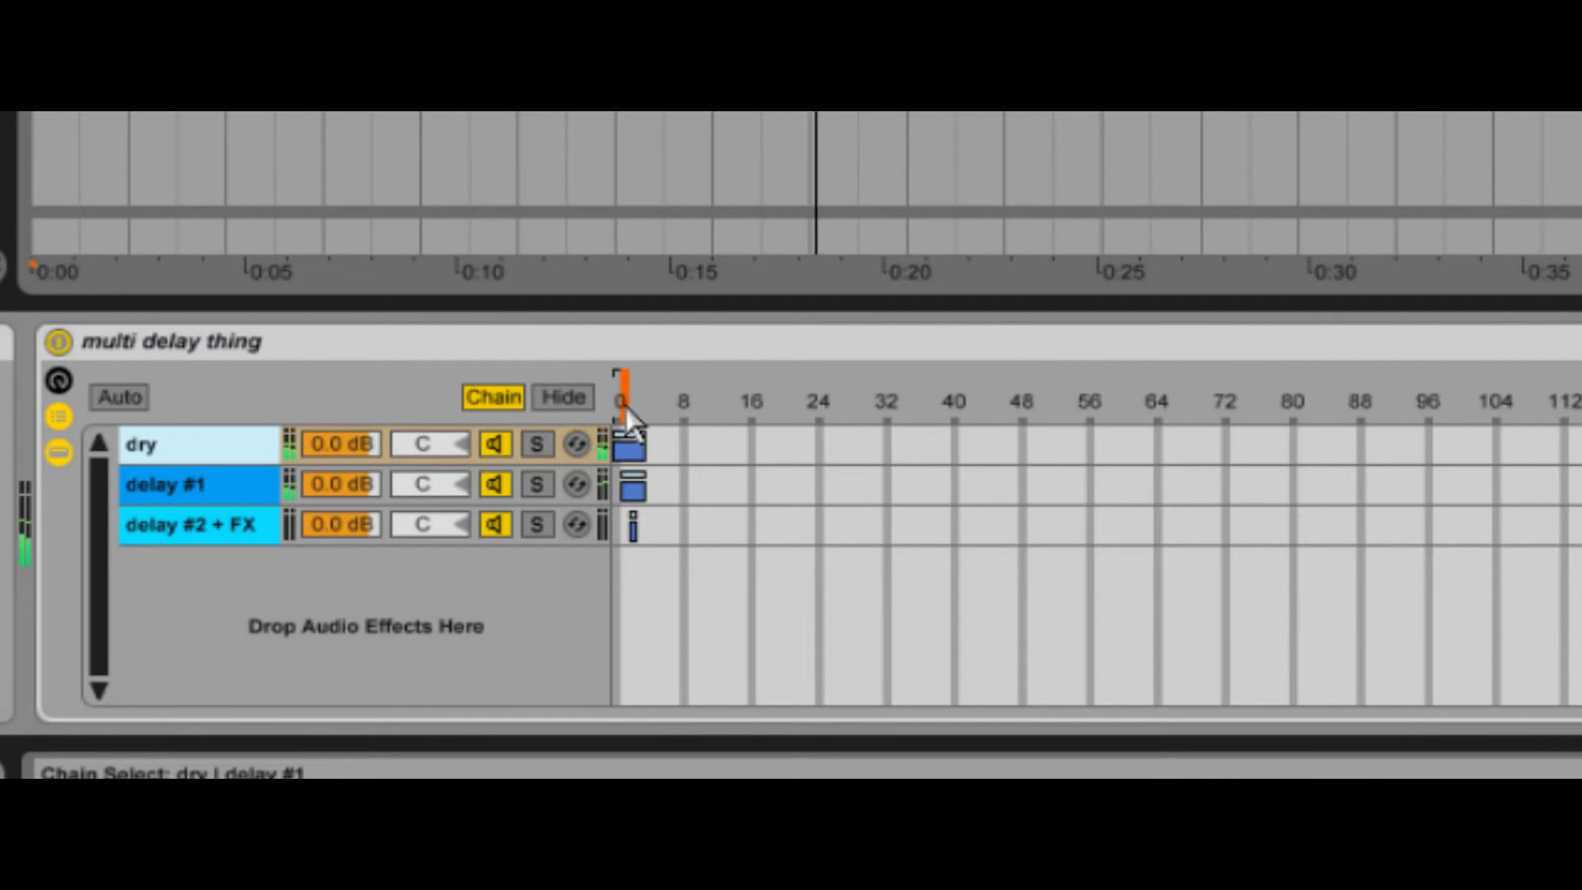
mouse_move(627, 371)
left_mouse_down()
mouse_move(642, 373)
mouse_move(619, 373)
left_mouse_up()
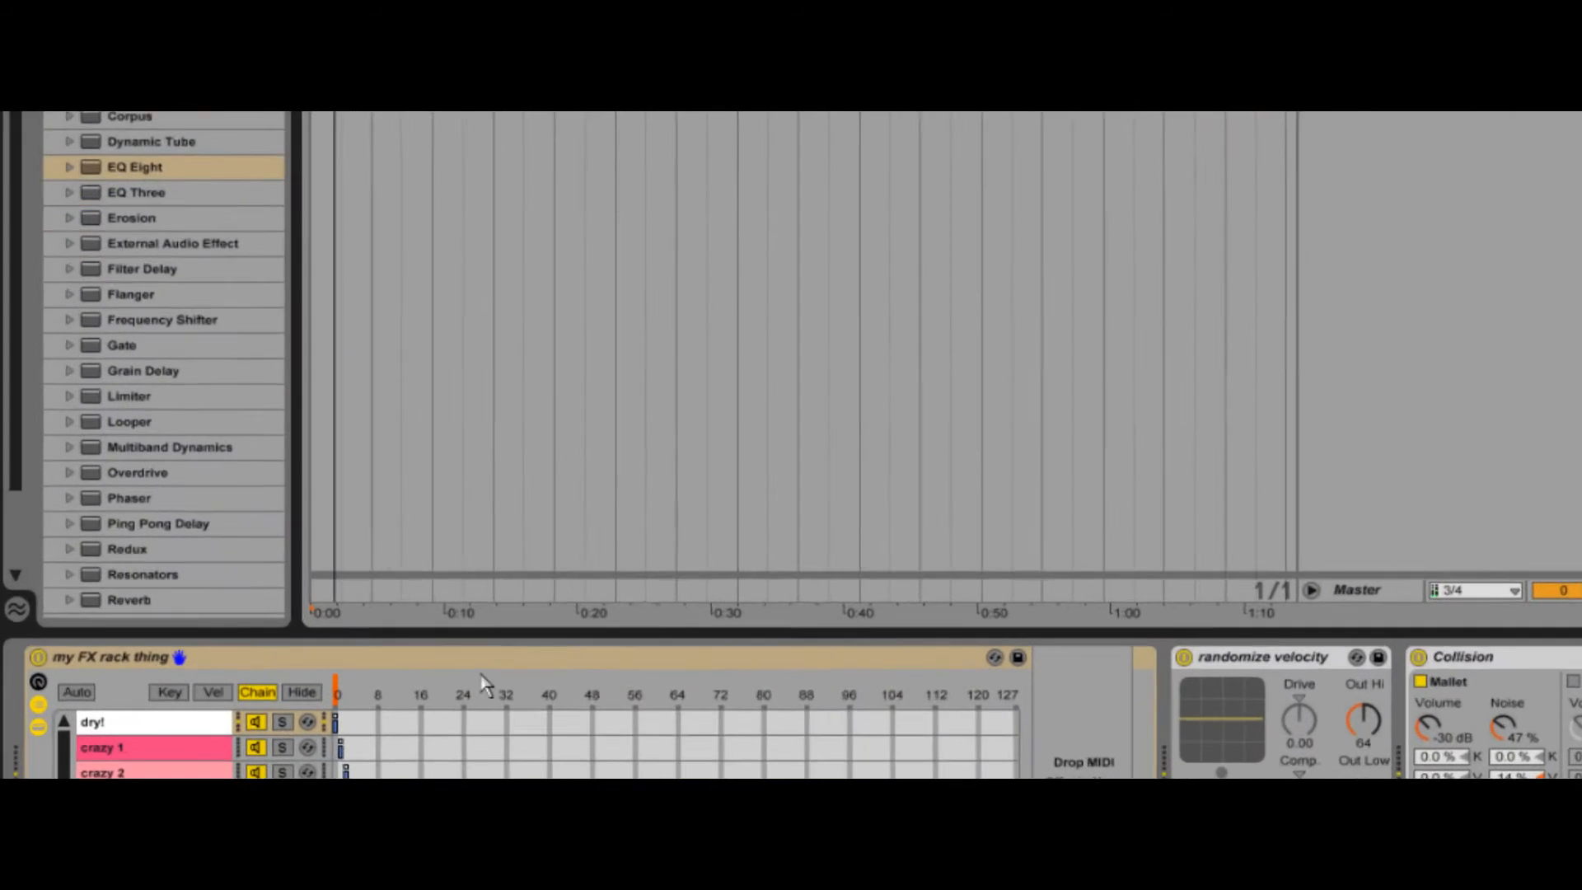
- Show the chain selector automation of my FX rack thing and draw one-bar steps of 1, 2, 1 and 2 across bars 4 to 7
right_click(589, 635)
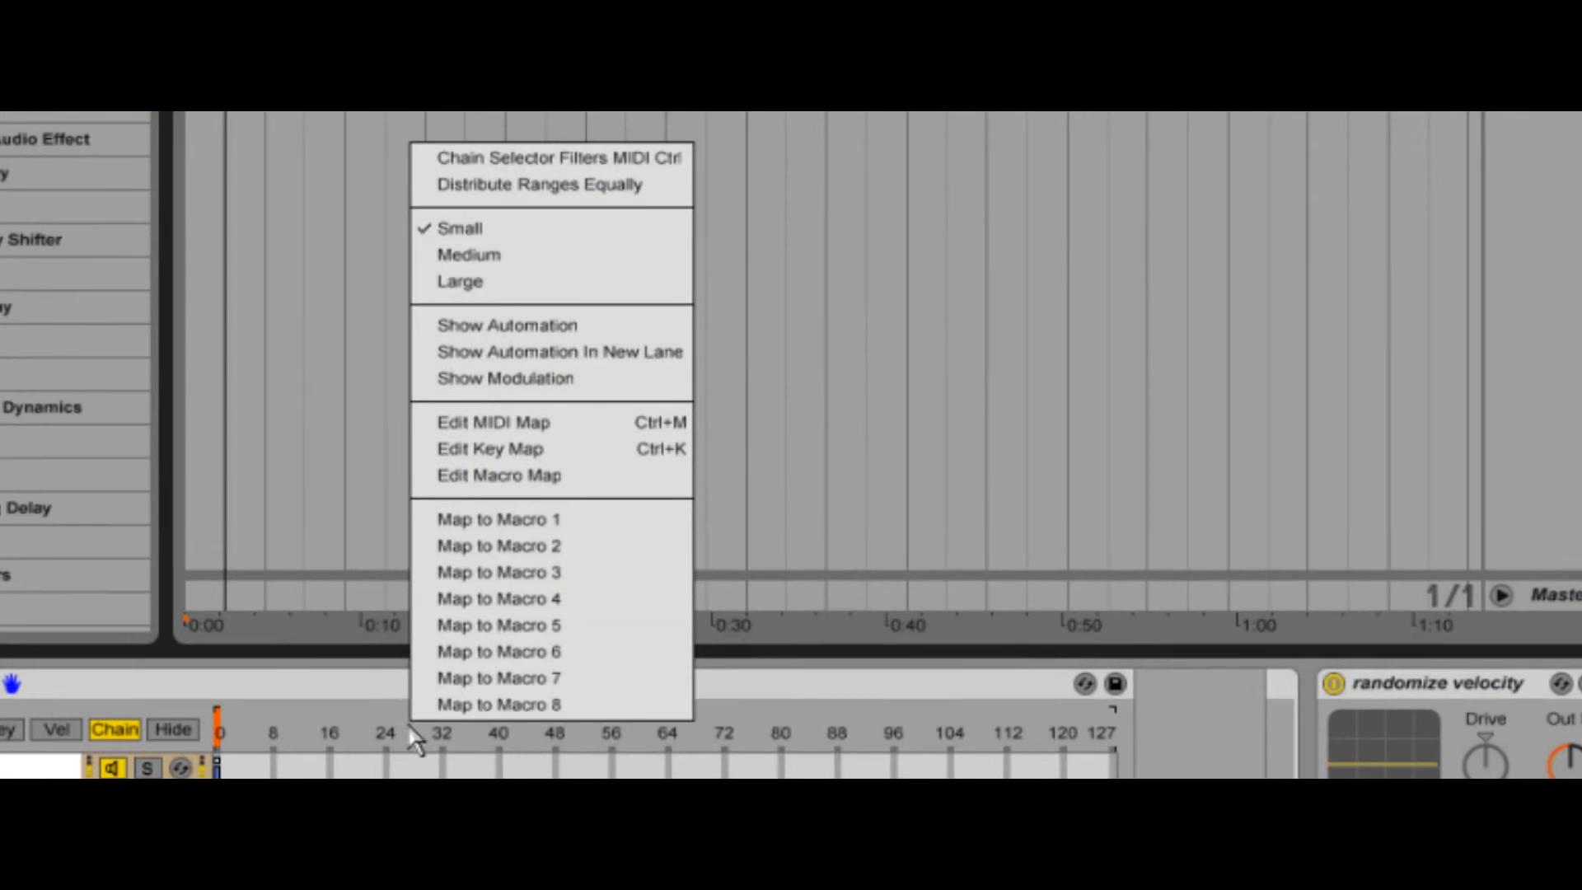
left_click(576, 326)
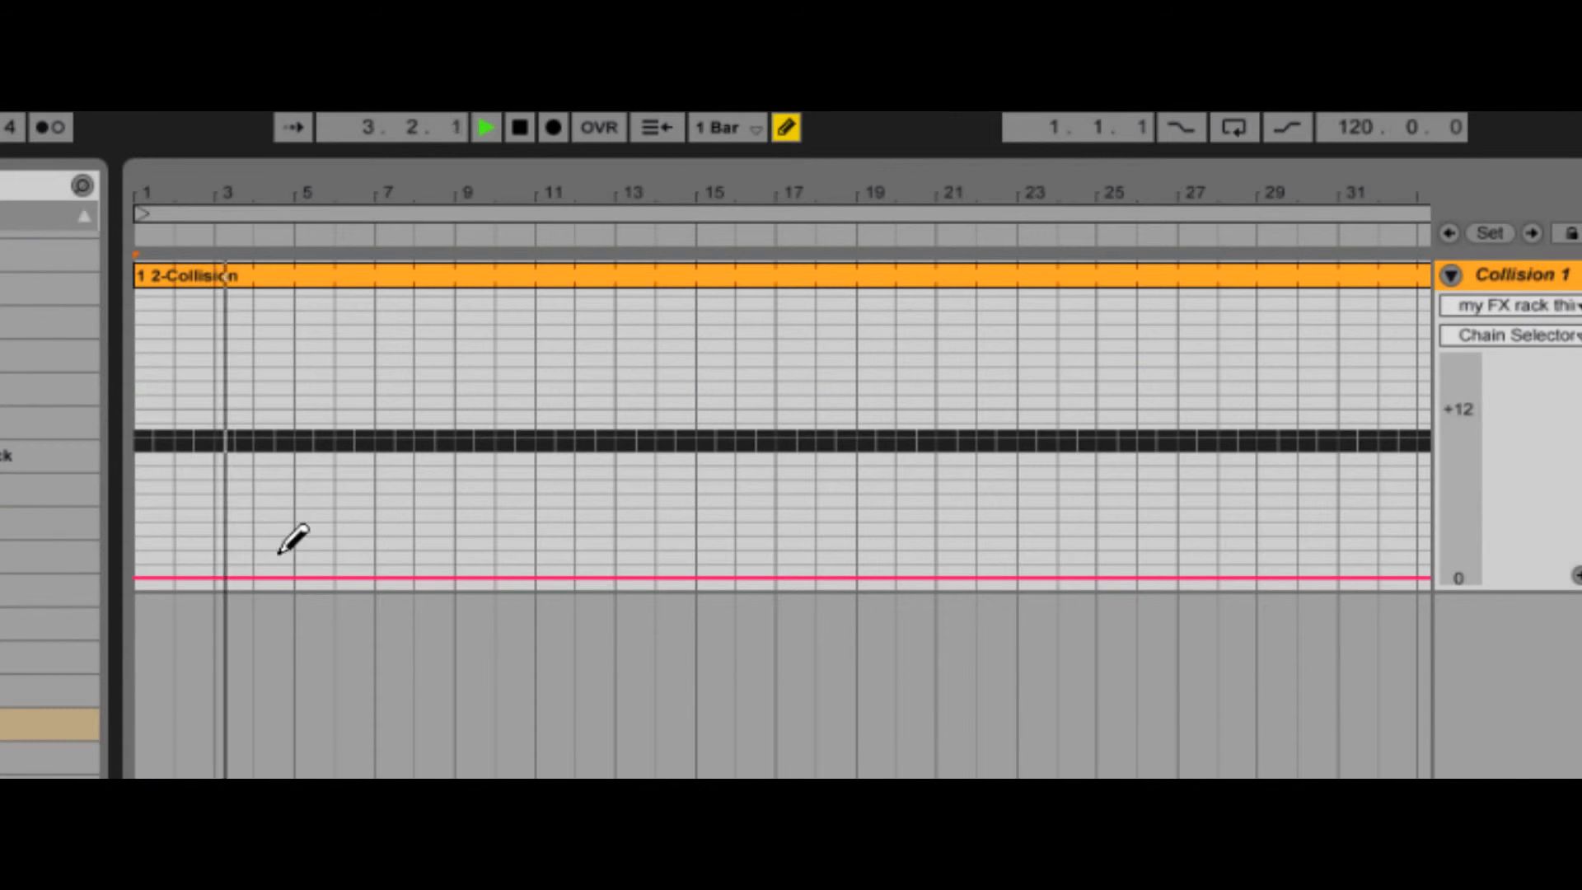
left_click(284, 565)
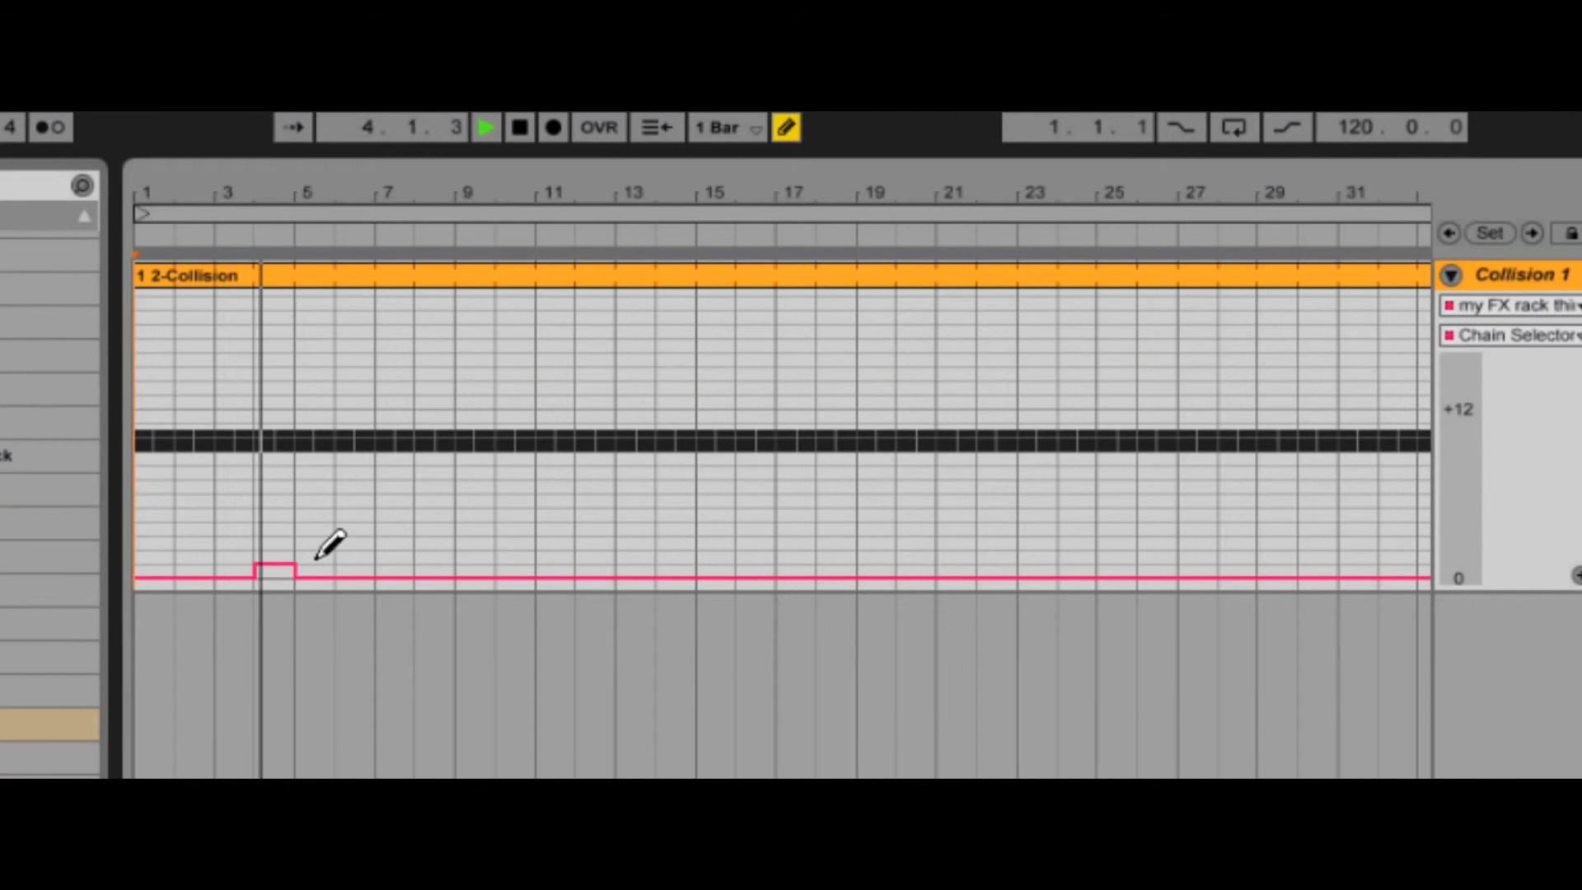
left_click(317, 550)
left_click(343, 562)
left_click(395, 551)
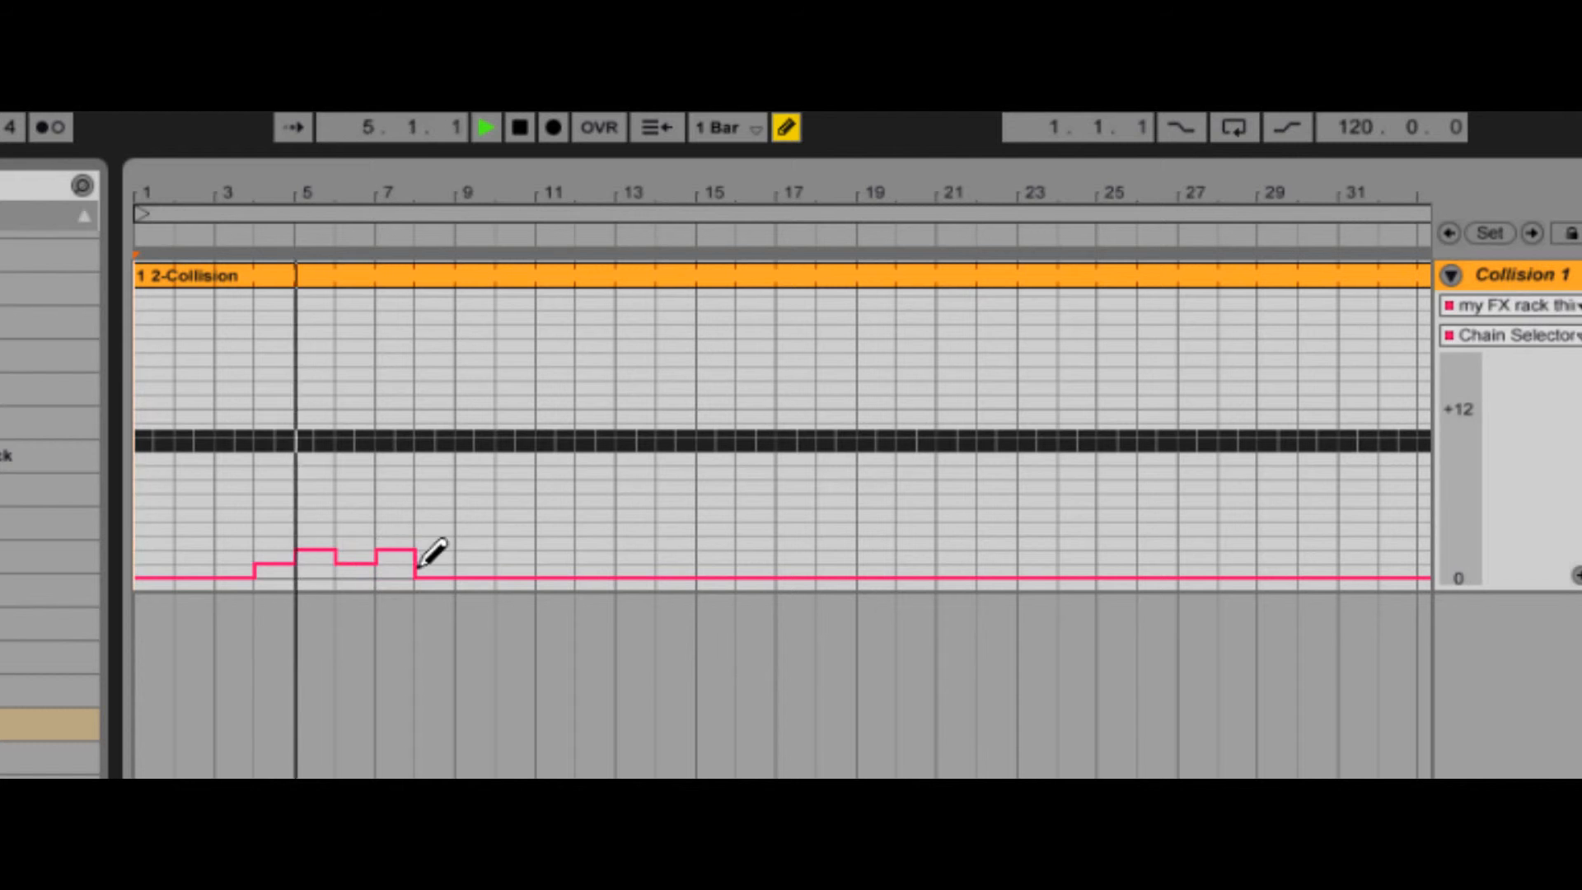
- Extend the chain selector automation with a step of 1 at bar 8 and 2 at bar 9, and show the crazy 2 chain
left_click(434, 564)
left_click(474, 551)
left_click(790, 128)
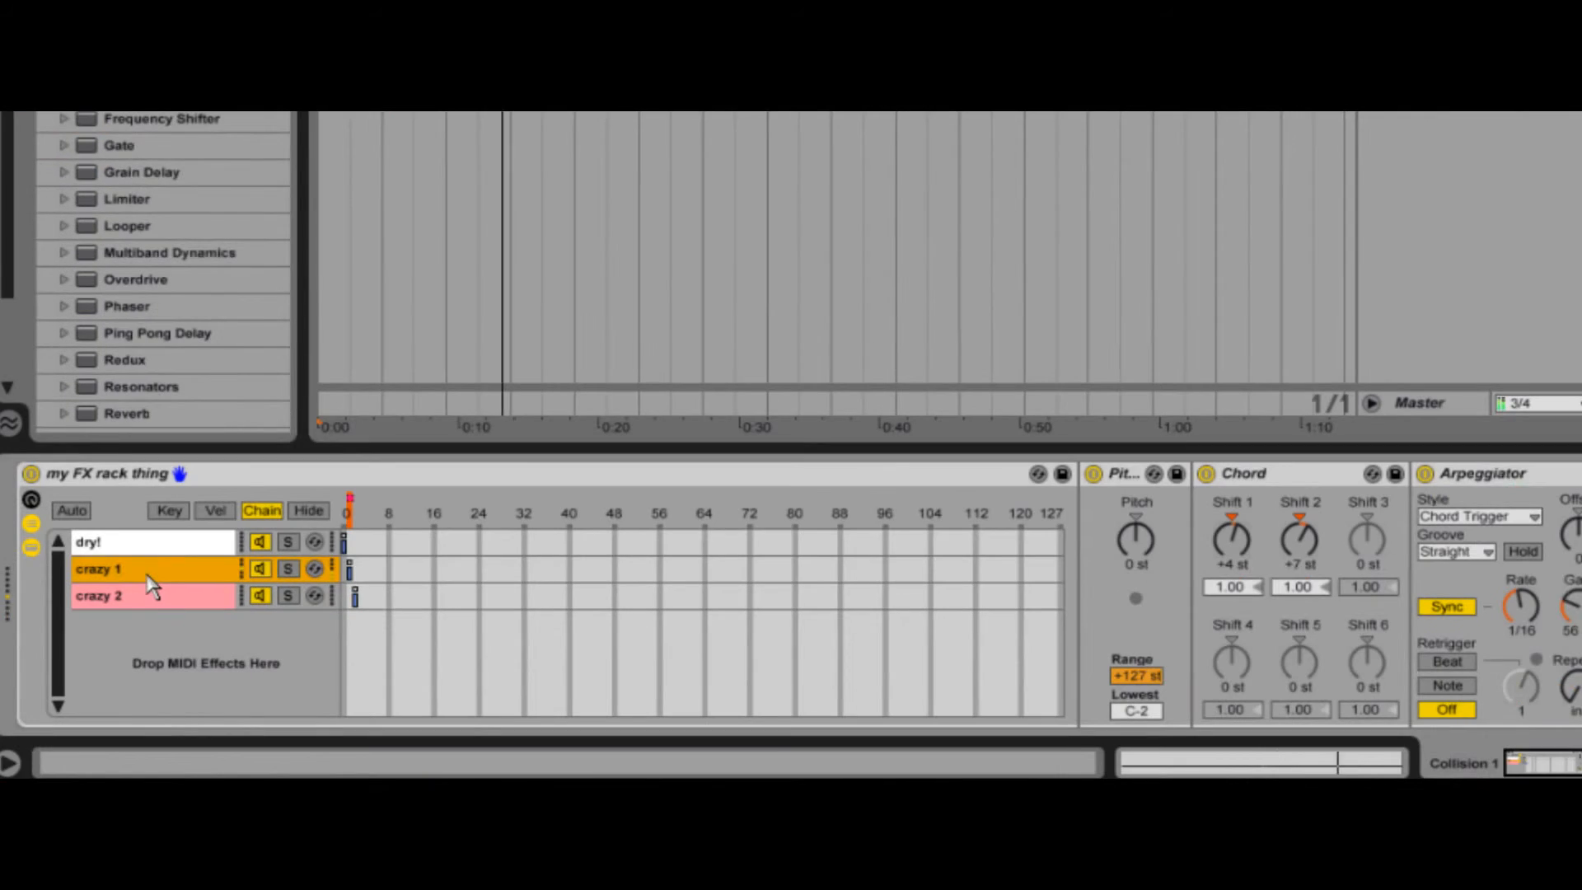
left_click(156, 601)
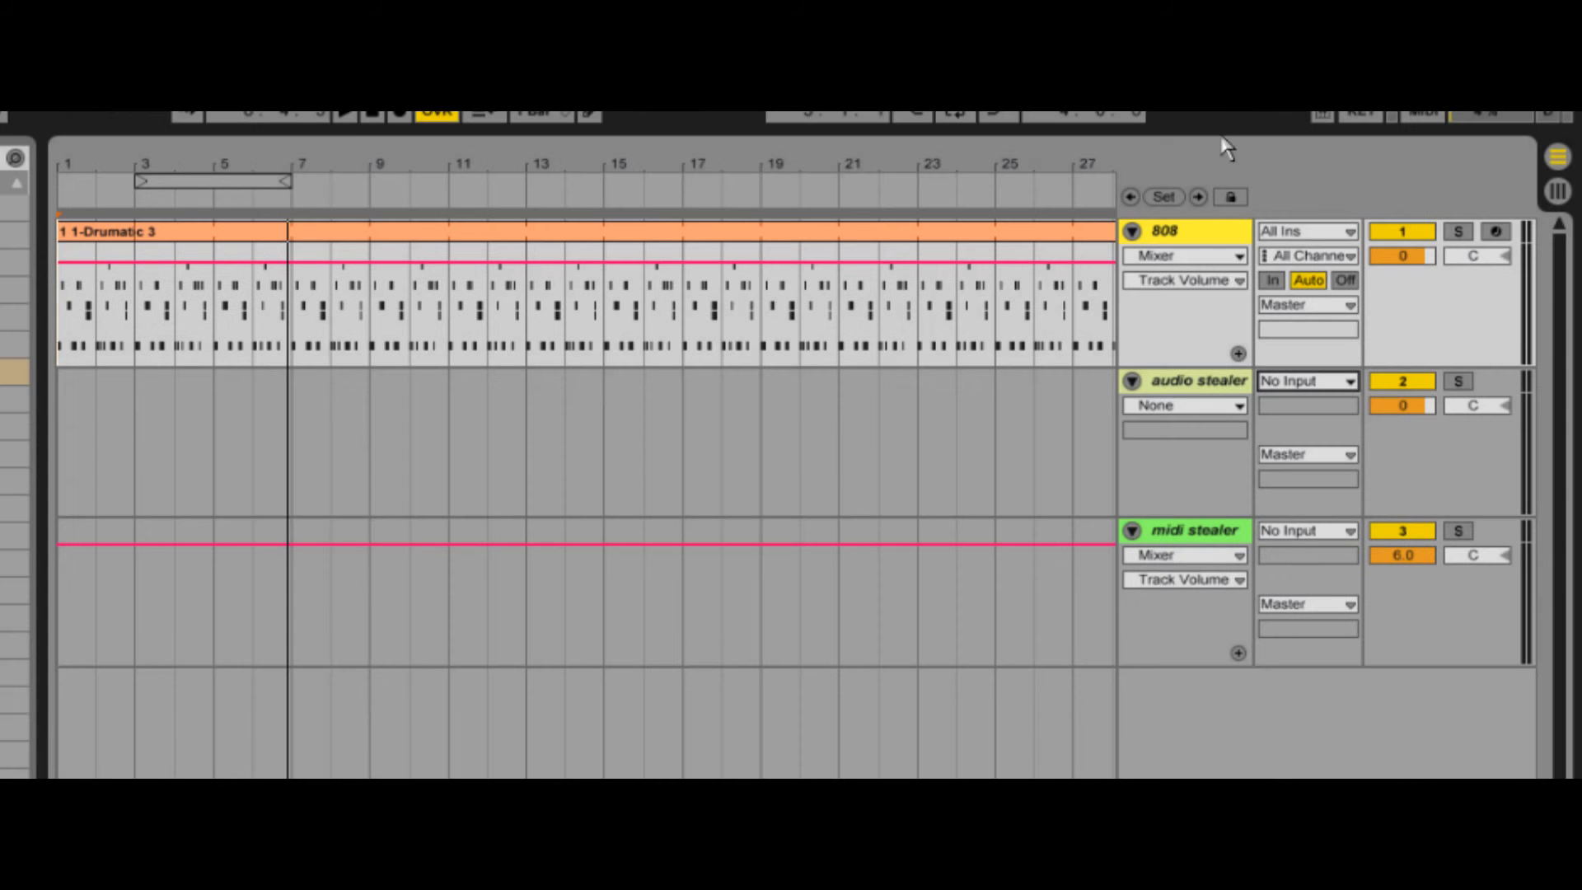
- During playback, feed audio stealer from 808 Post FX with monitoring set to In, and lower the 808 volume to -inf
key("space")
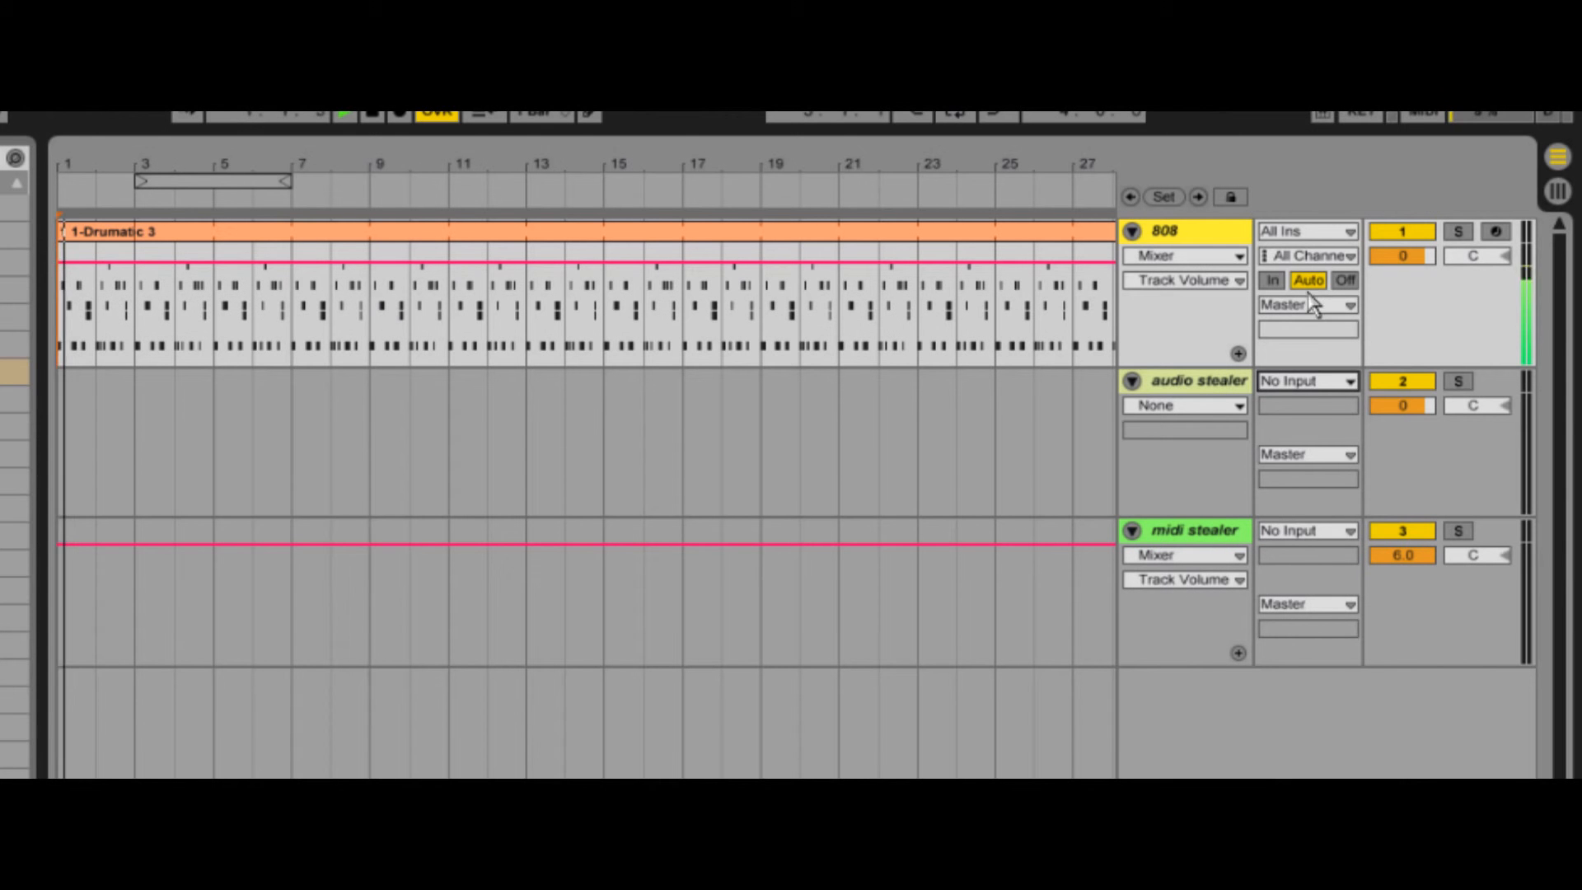
left_click(1322, 387)
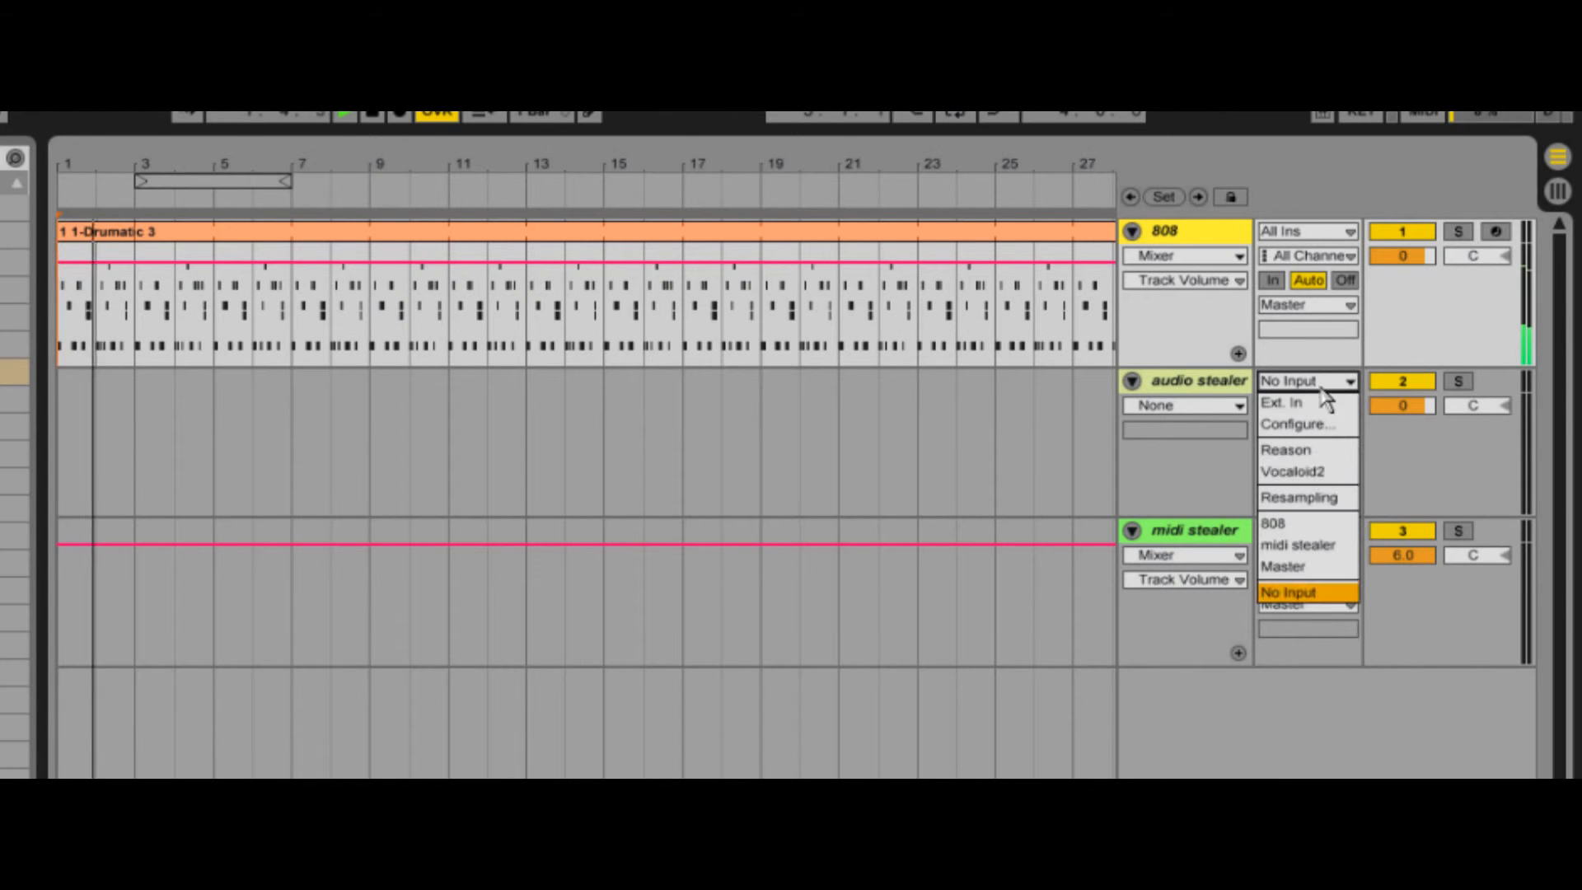
left_click(1306, 524)
left_click(1314, 405)
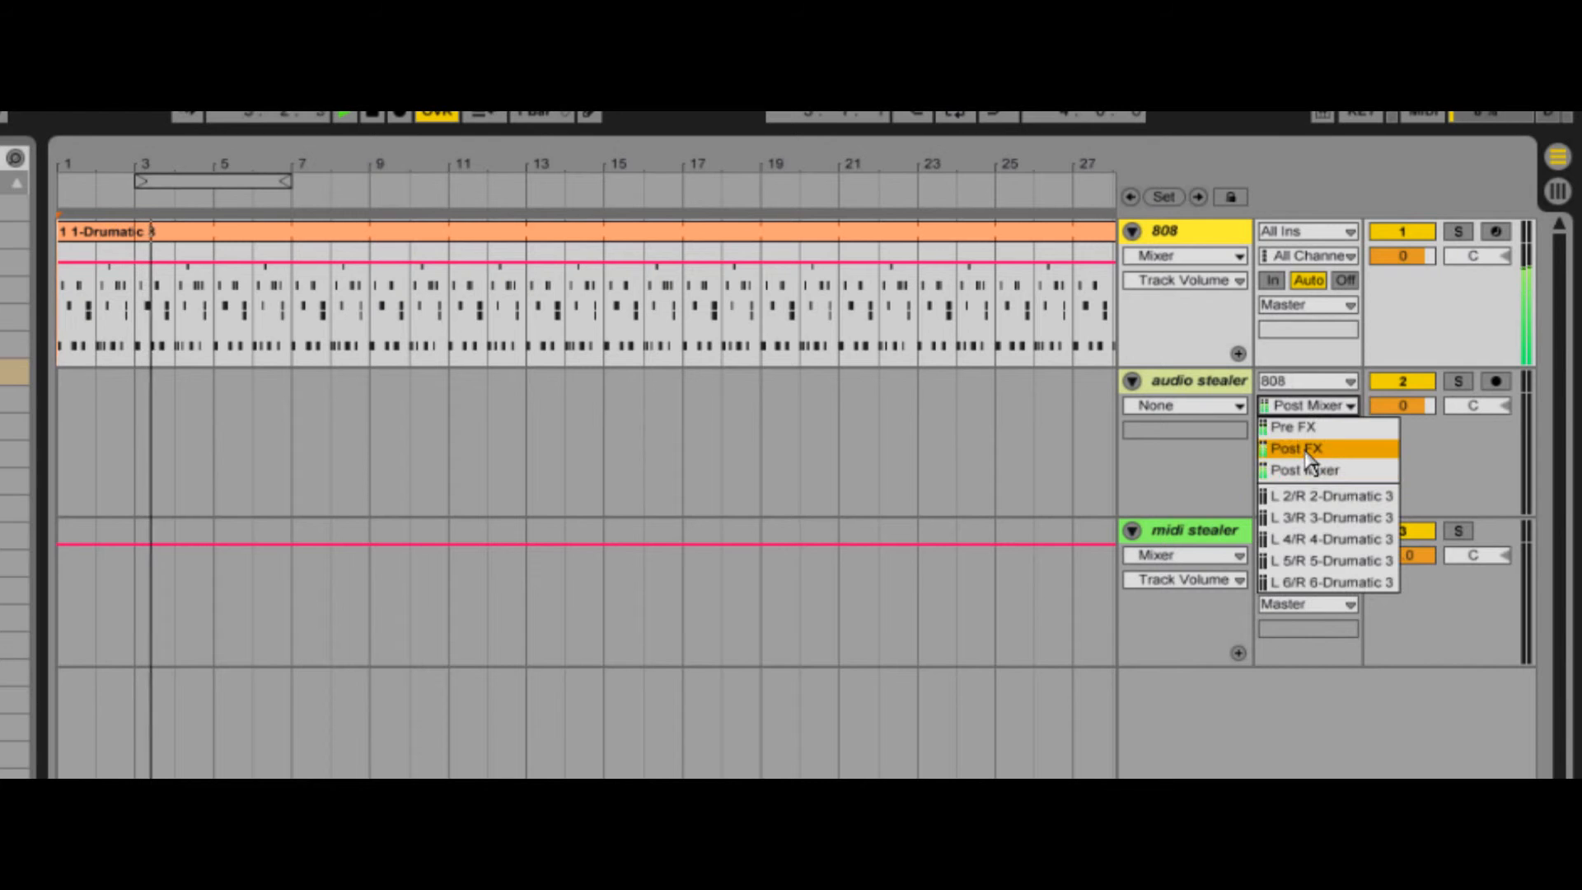
left_click(1310, 449)
left_click_drag(1401, 257, 1409, 273)
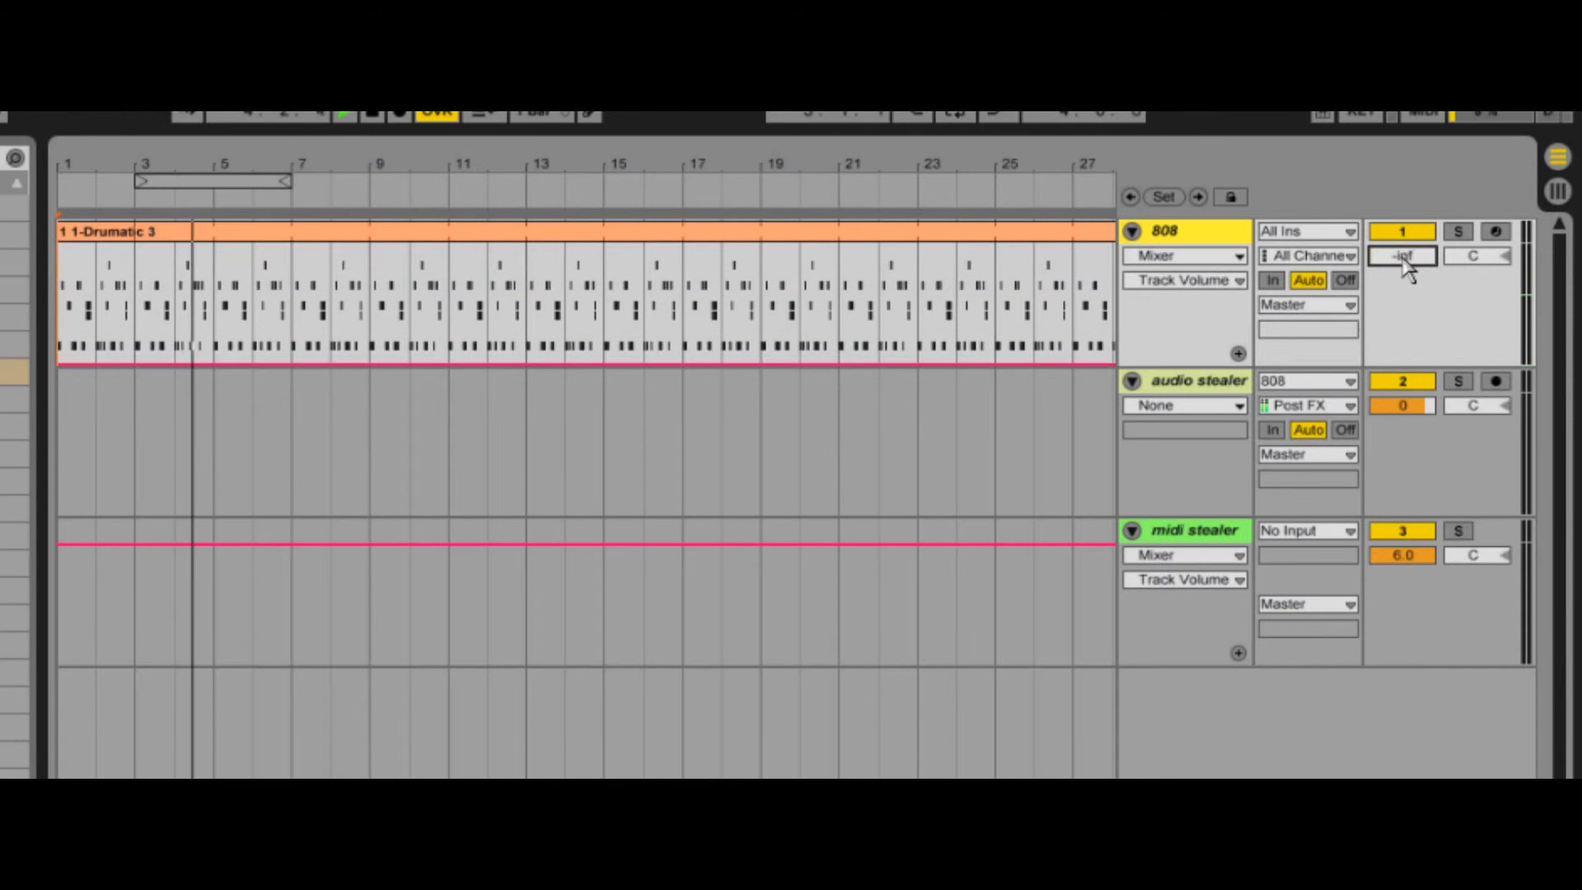
left_click(1275, 431)
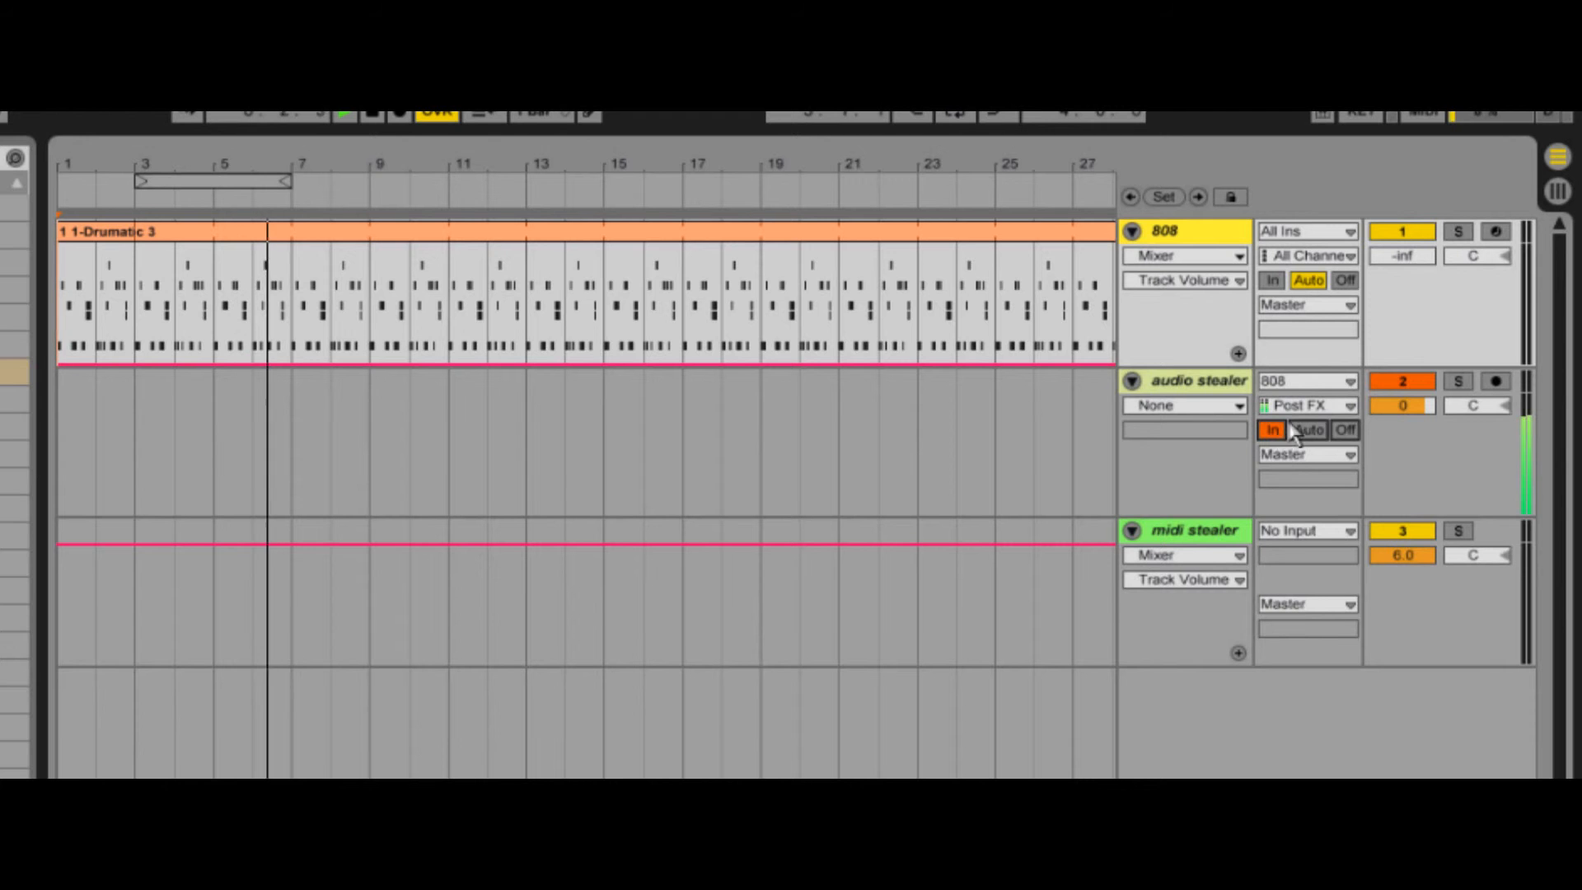
- Reset audio stealer's input to No Input and the 808 volume to 0, and send the 808 output to audio stealer
left_click(1316, 383)
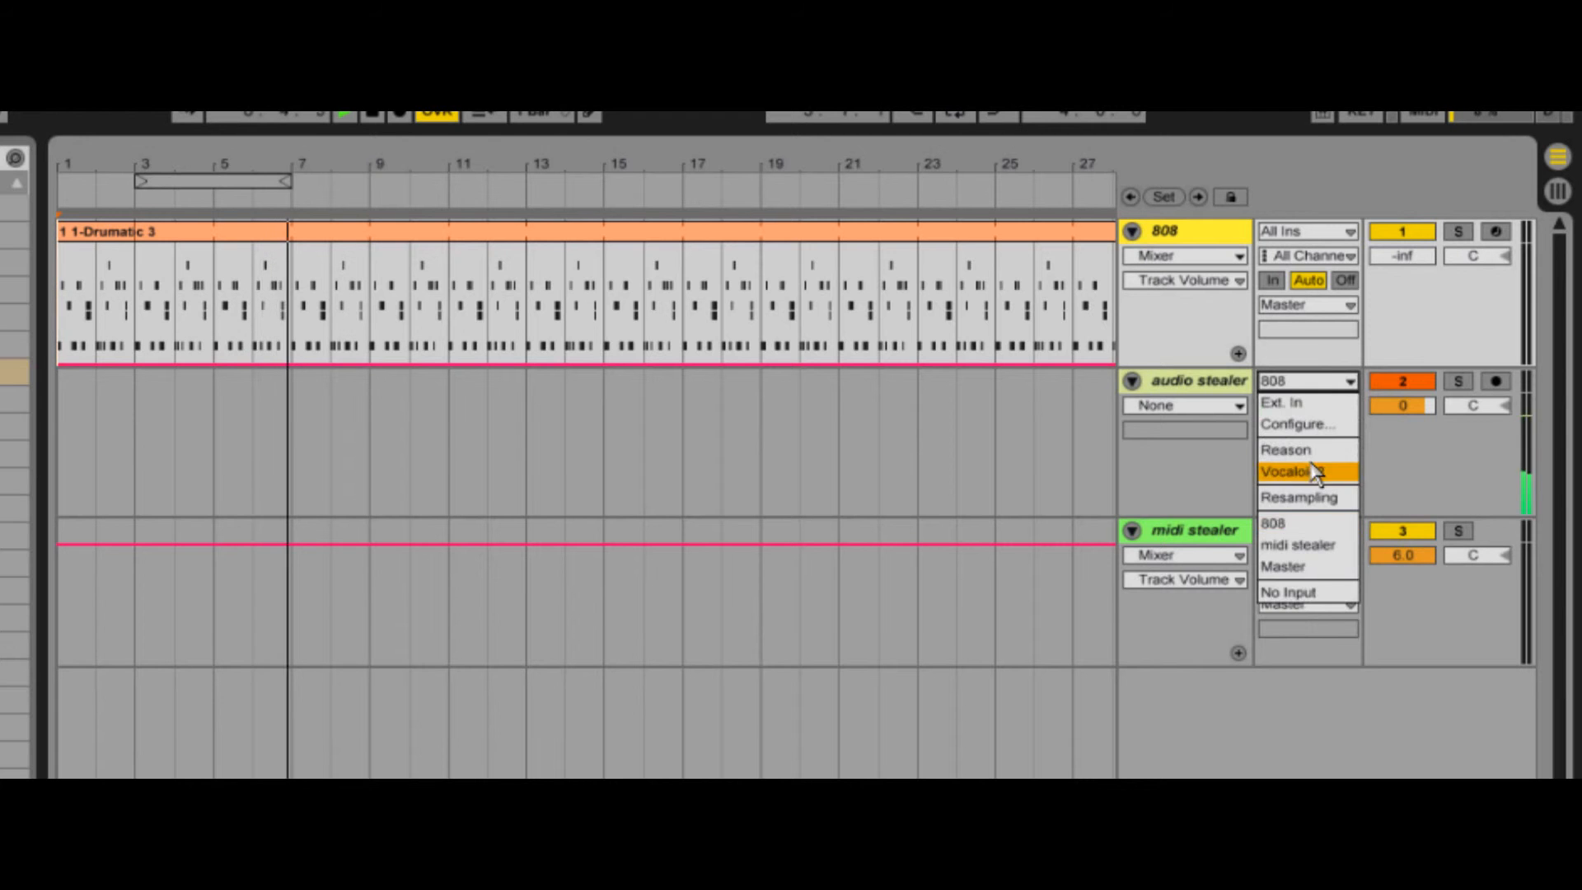
left_click(1318, 592)
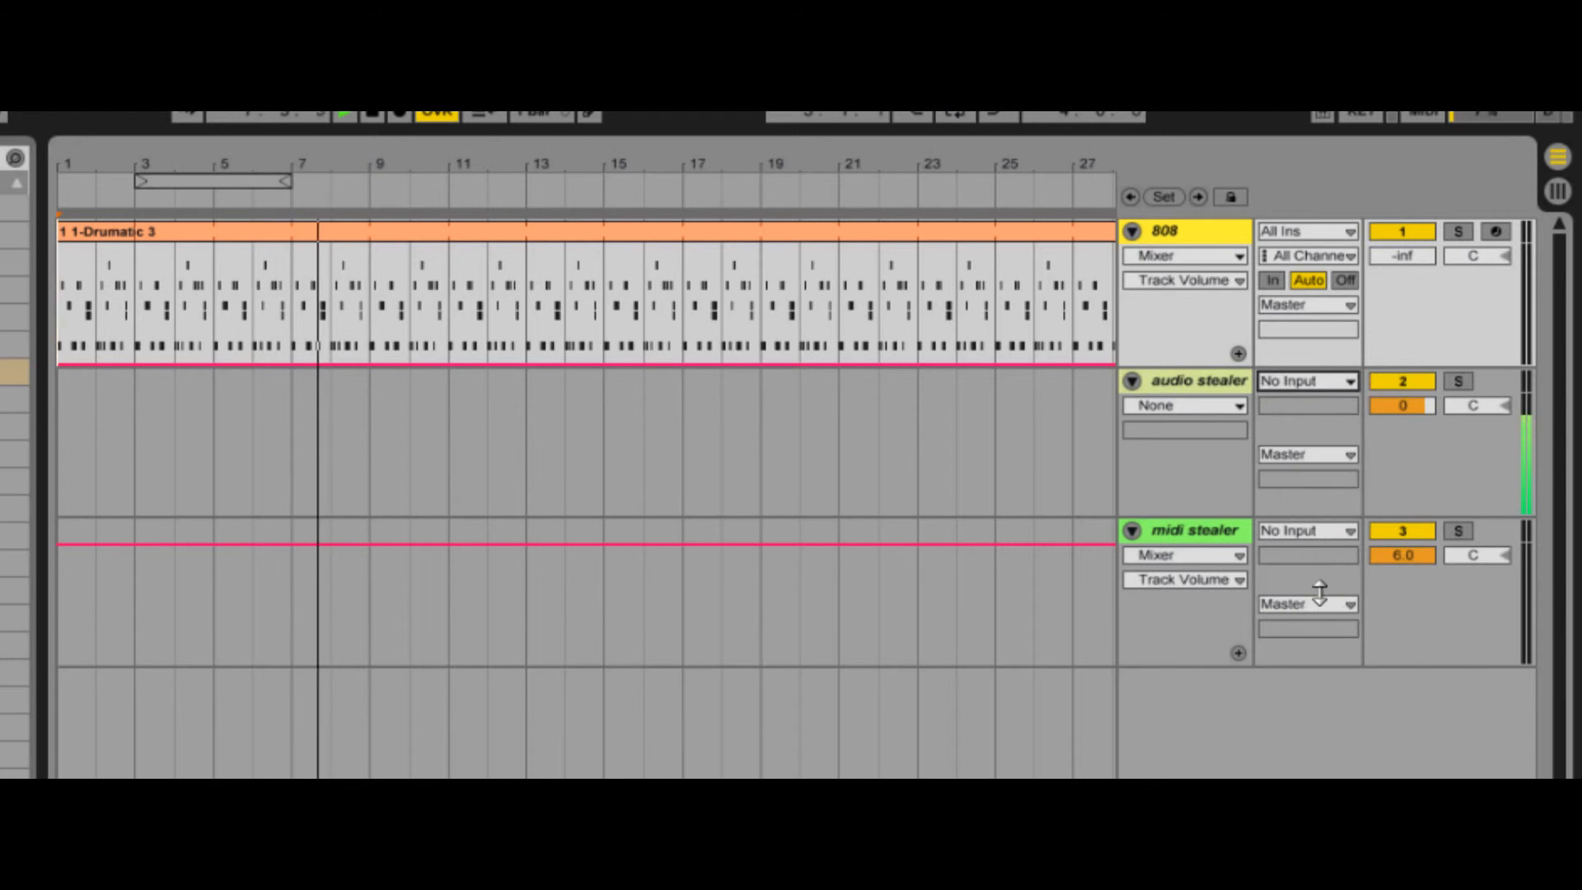
double_click(1406, 259)
left_click(1349, 305)
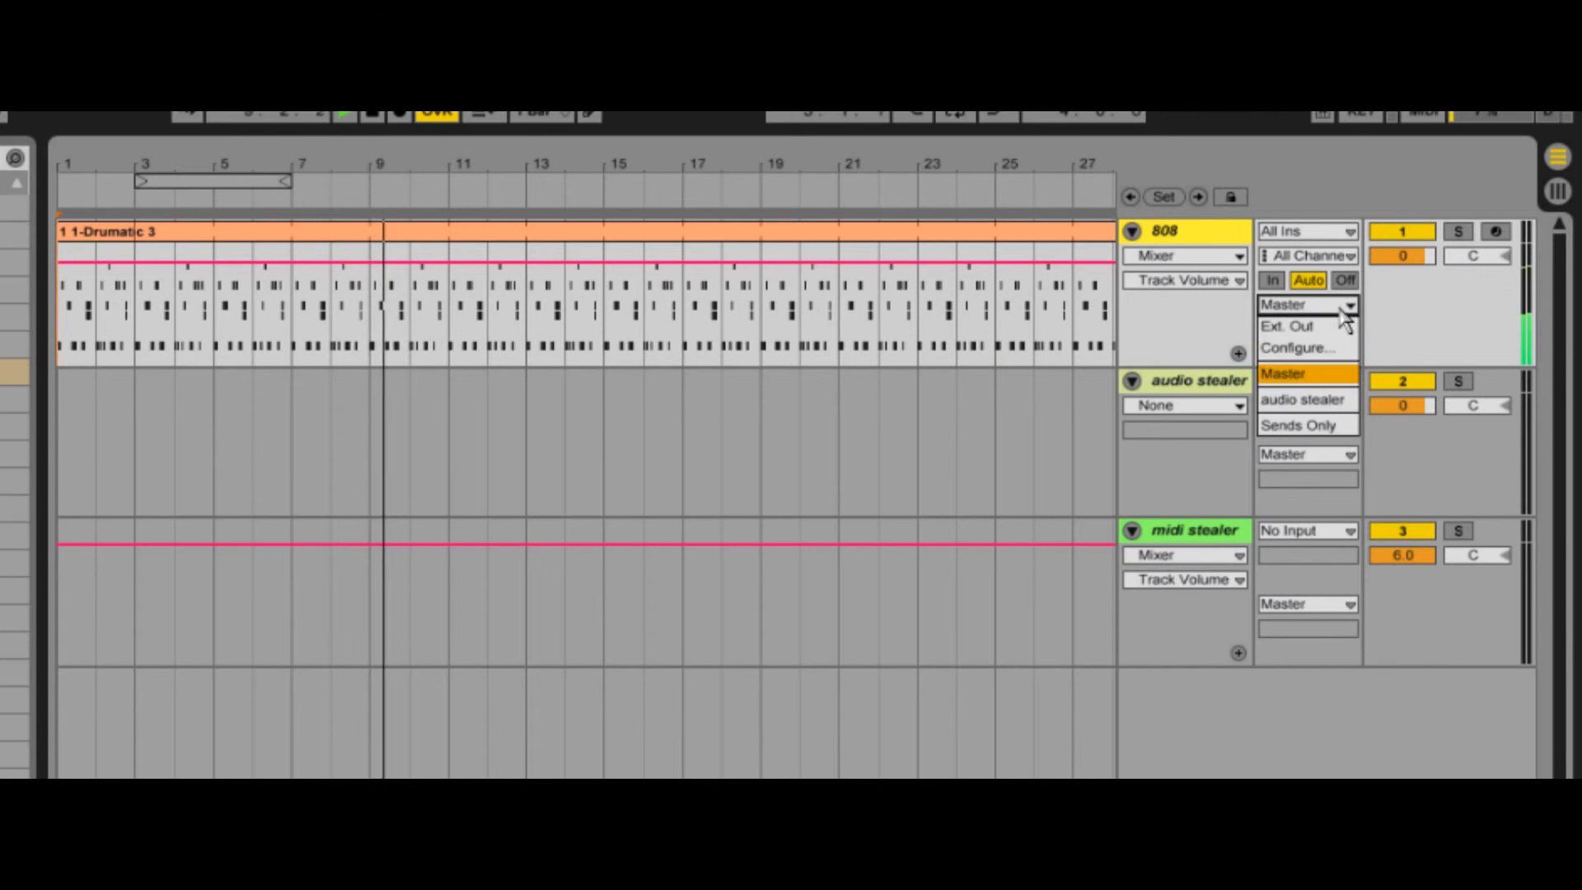
left_click(1339, 402)
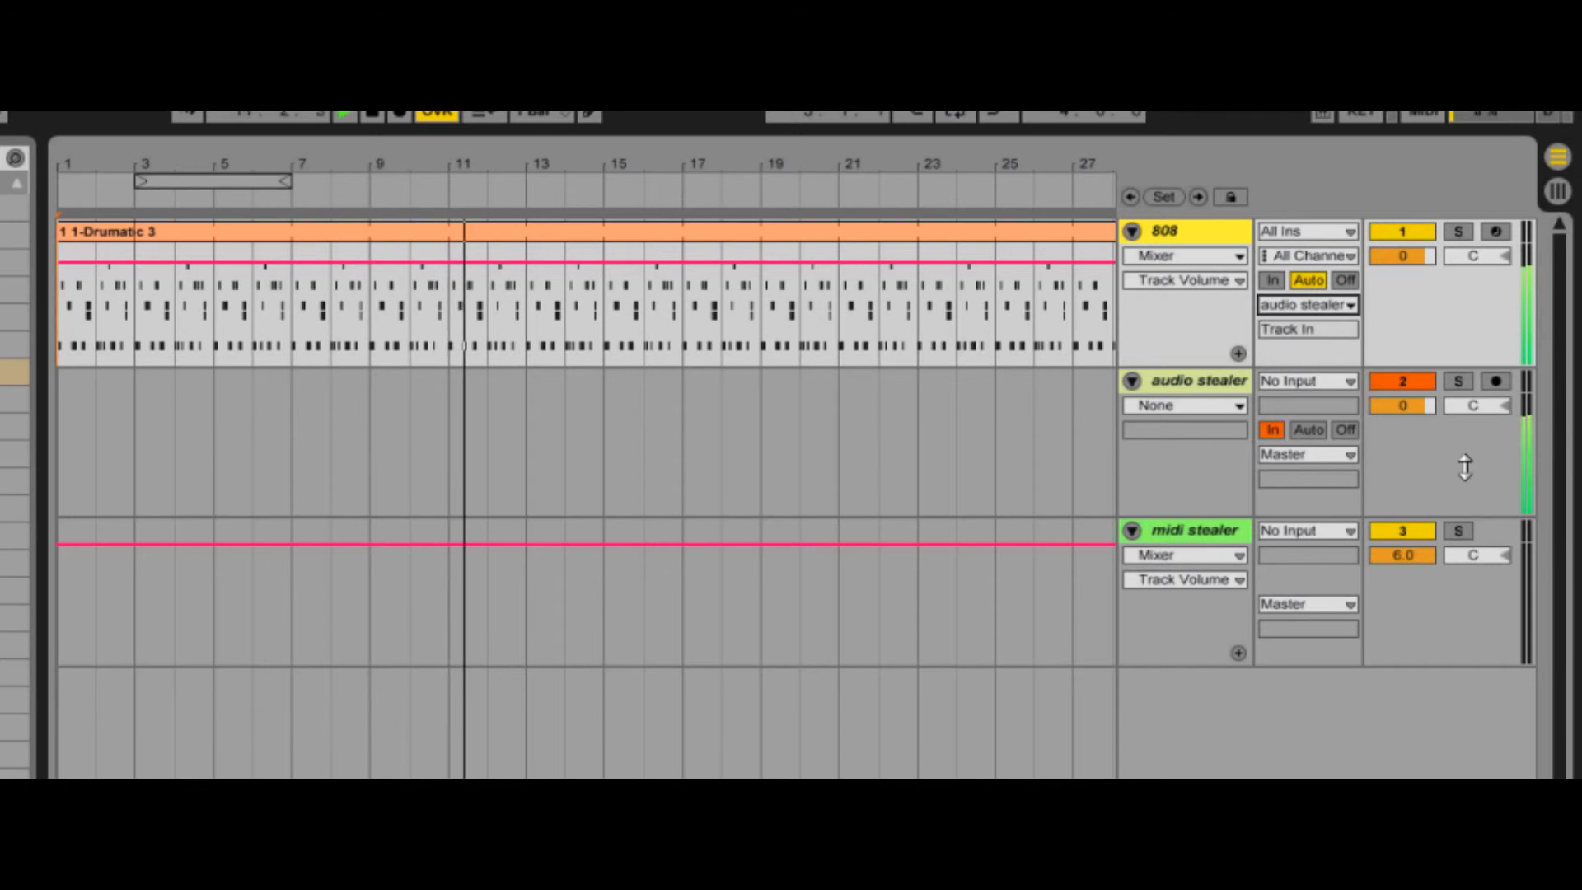
- Set the midi stealer track's MIDI input to 808 and select that track
left_click(1316, 531)
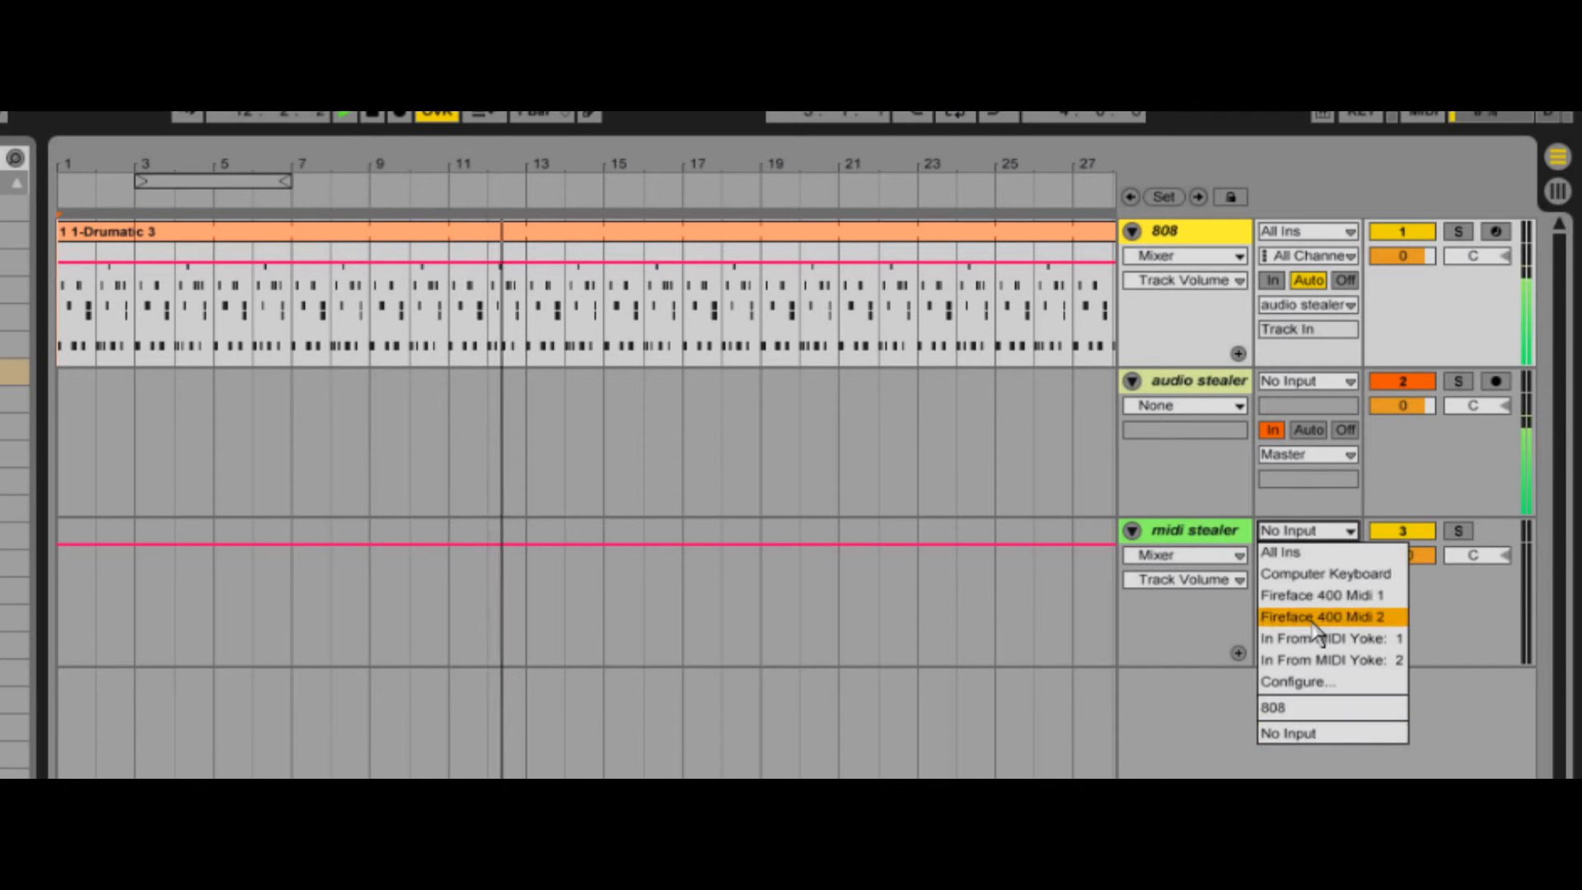
left_click(1316, 710)
left_click(1197, 536)
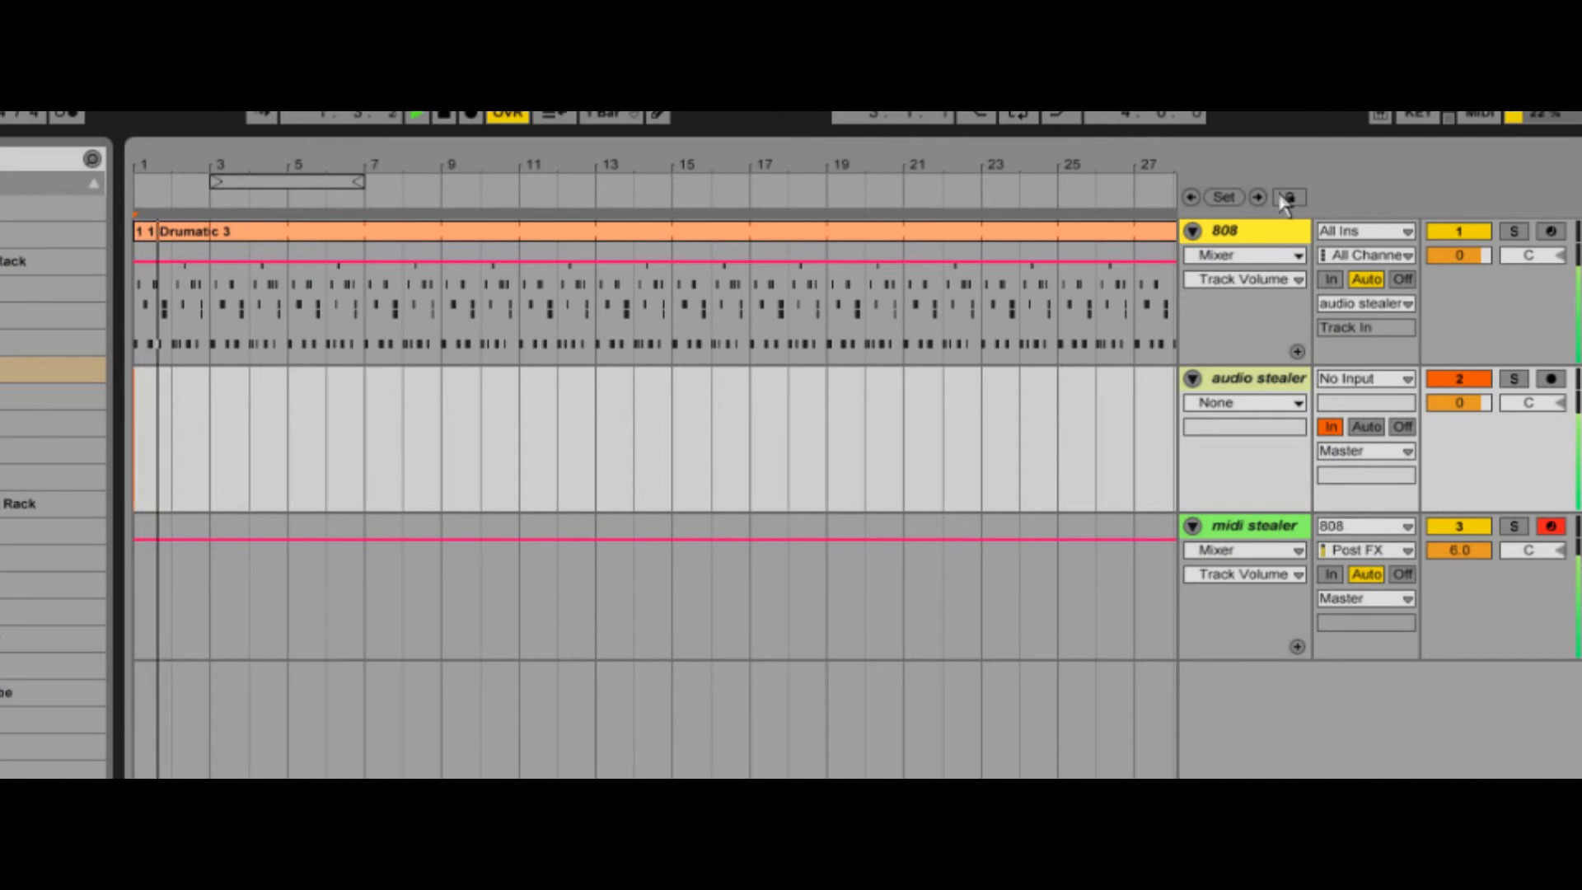
- Group the 808, audio stealer and midi stealer tracks together
left_click(1250, 346)
left_click(1270, 537, "ctrl")
right_click(1270, 535)
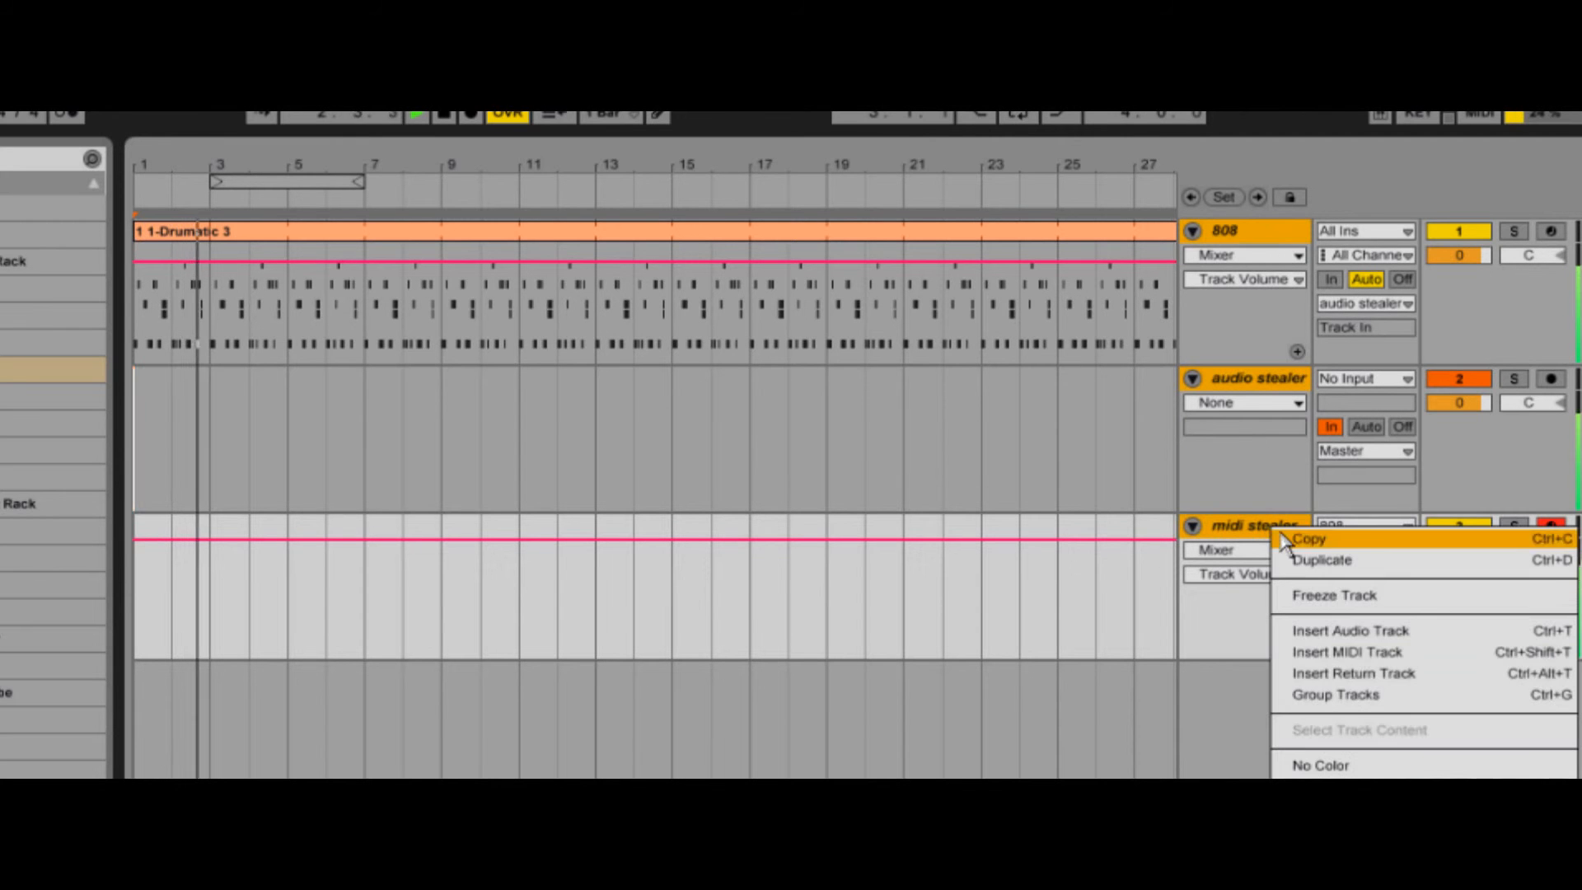
left_click(1410, 707)
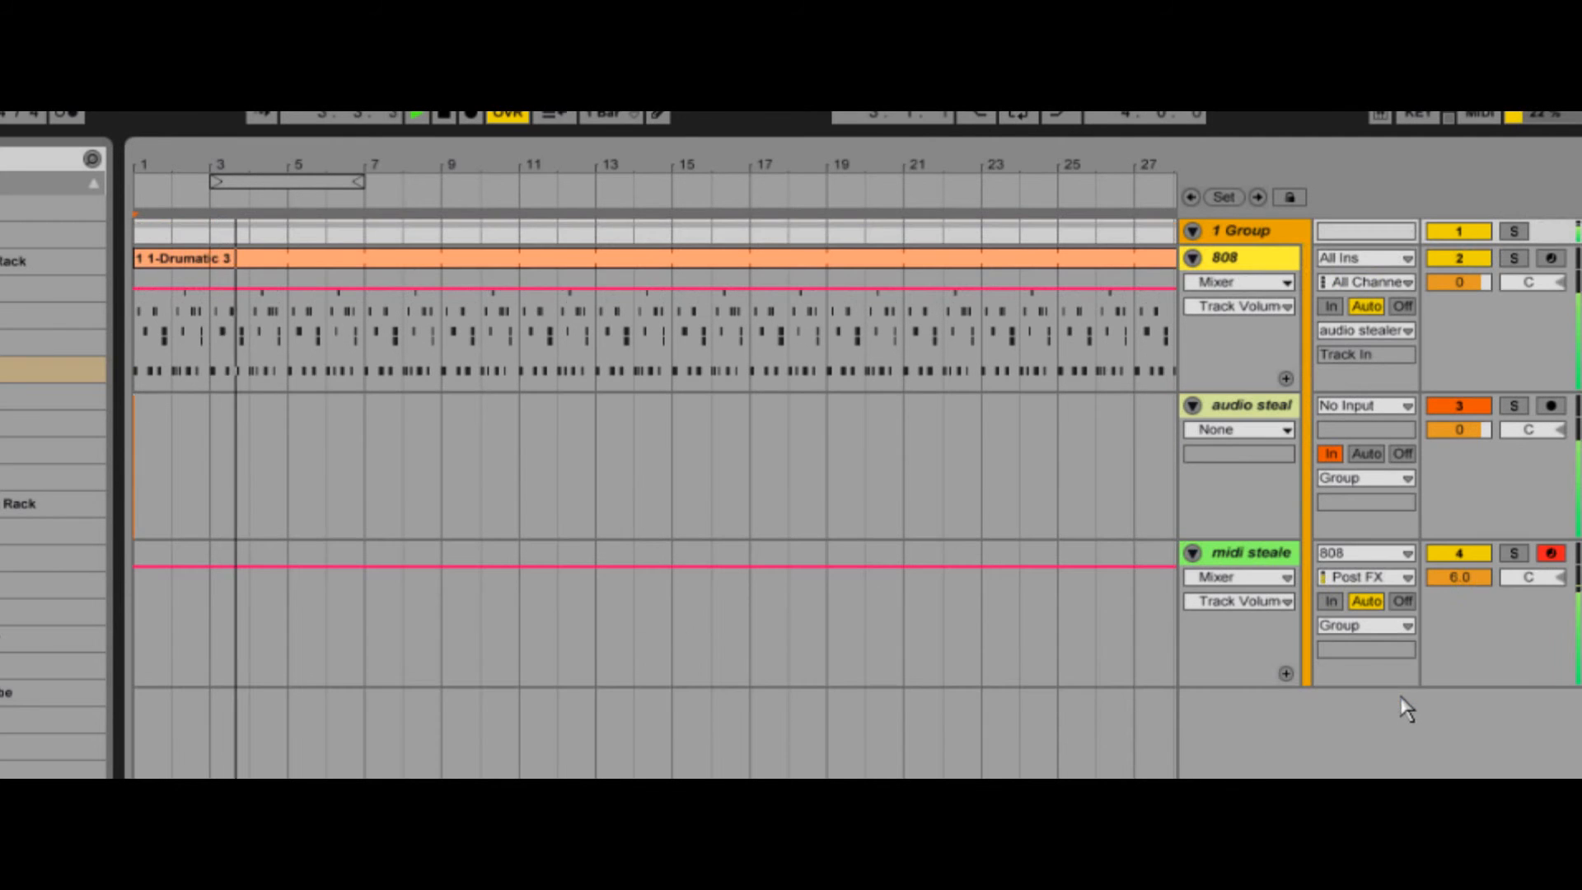
- Examine the output routing of the grouped audio stealer and midi stealer tracks, and select the 808 and midi stealer tracks in turn
left_click(1408, 478)
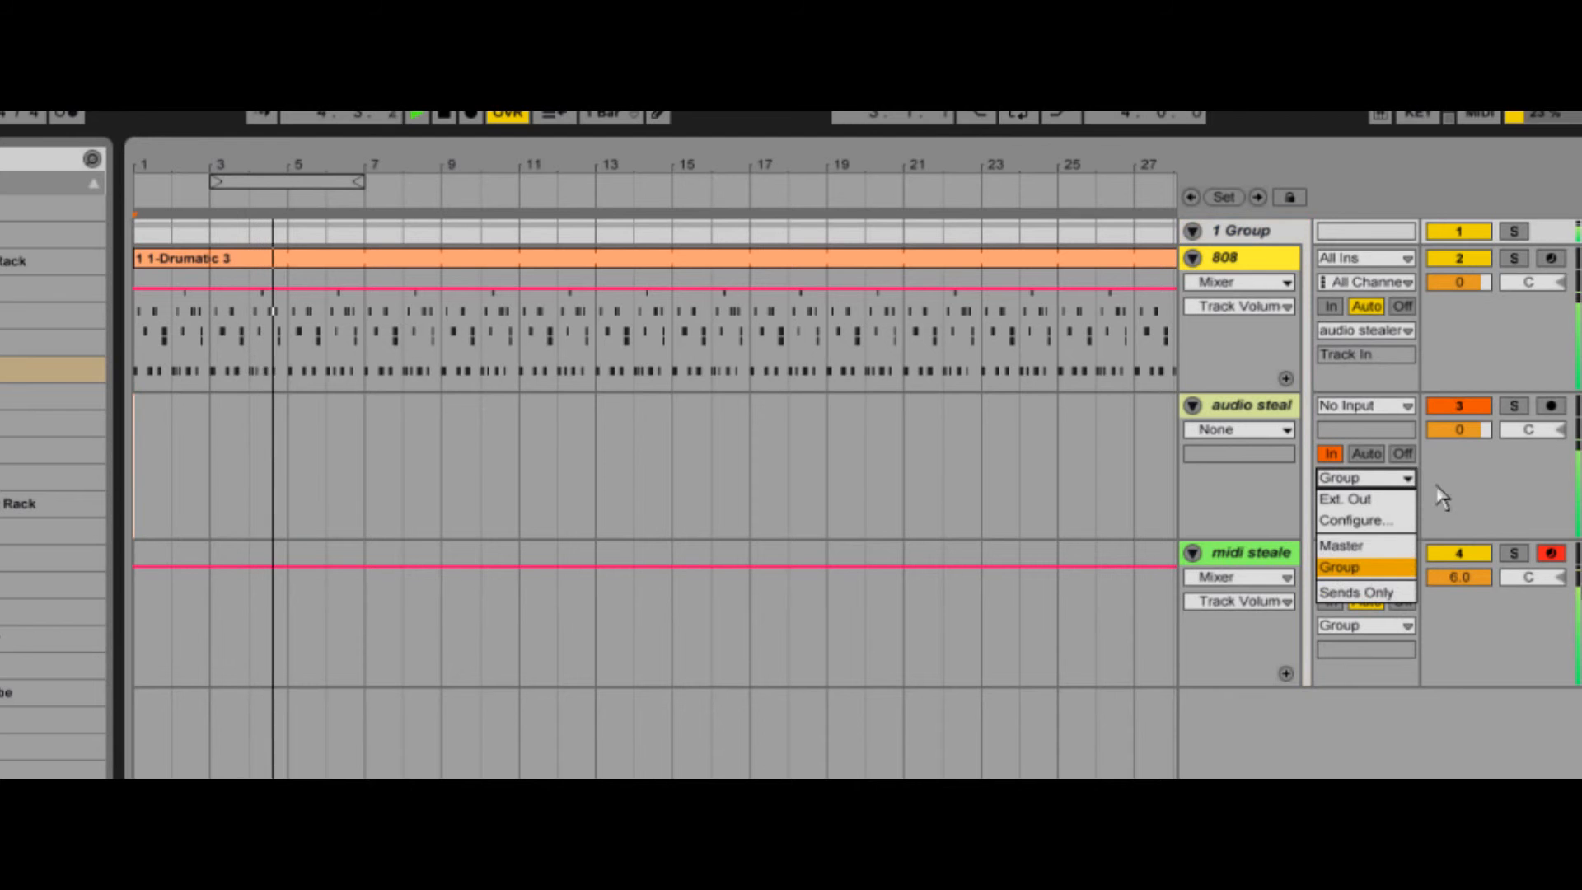
left_click(1407, 625)
left_click(1407, 626)
left_click(1451, 626)
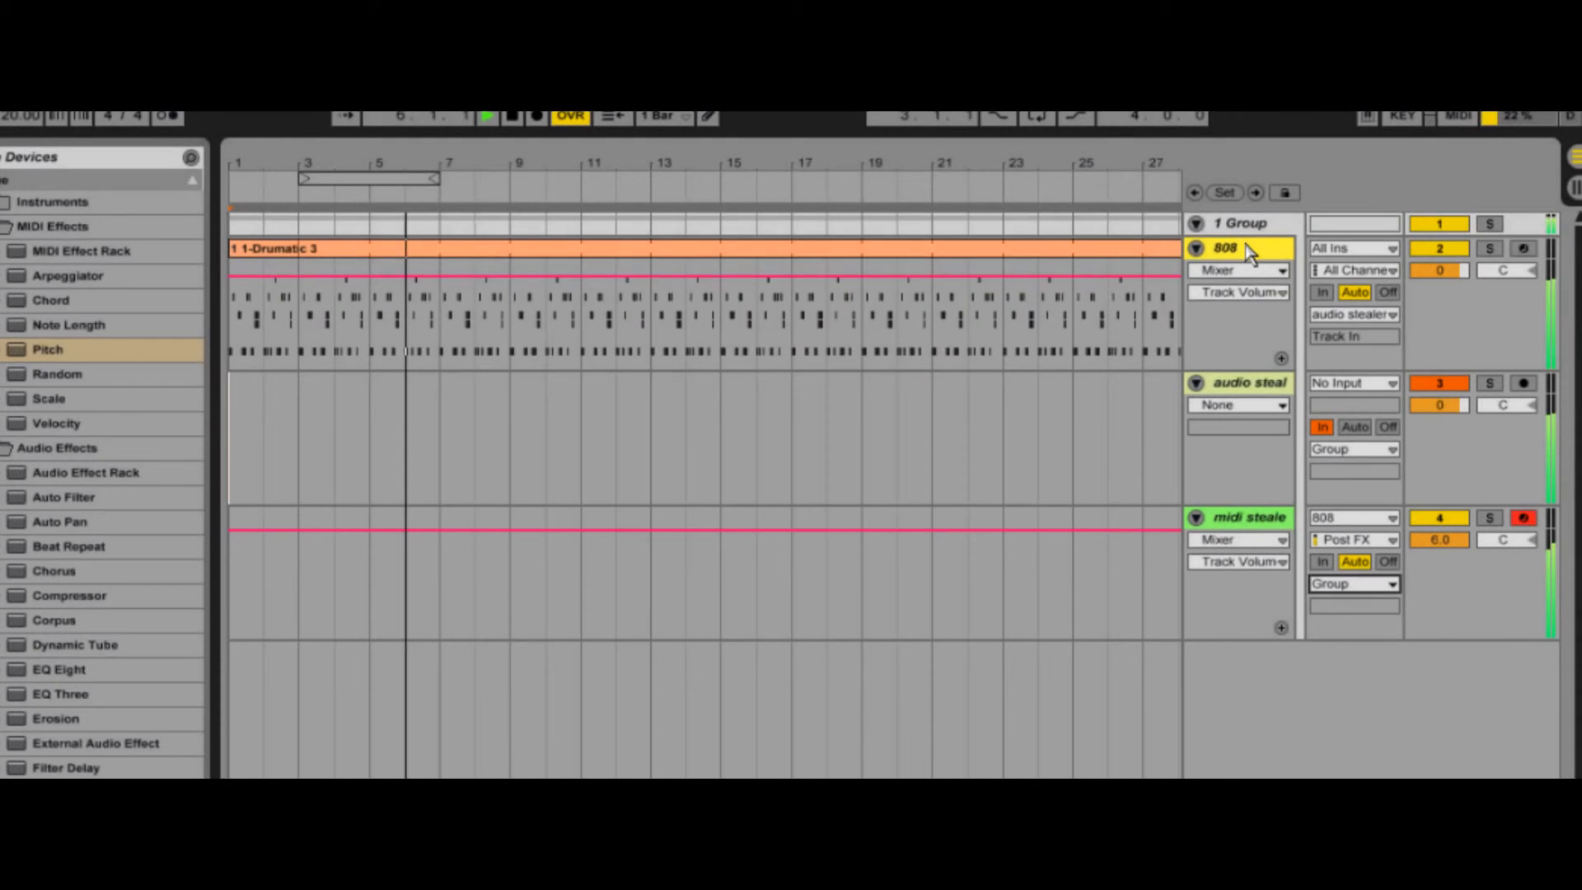
left_click(1254, 249)
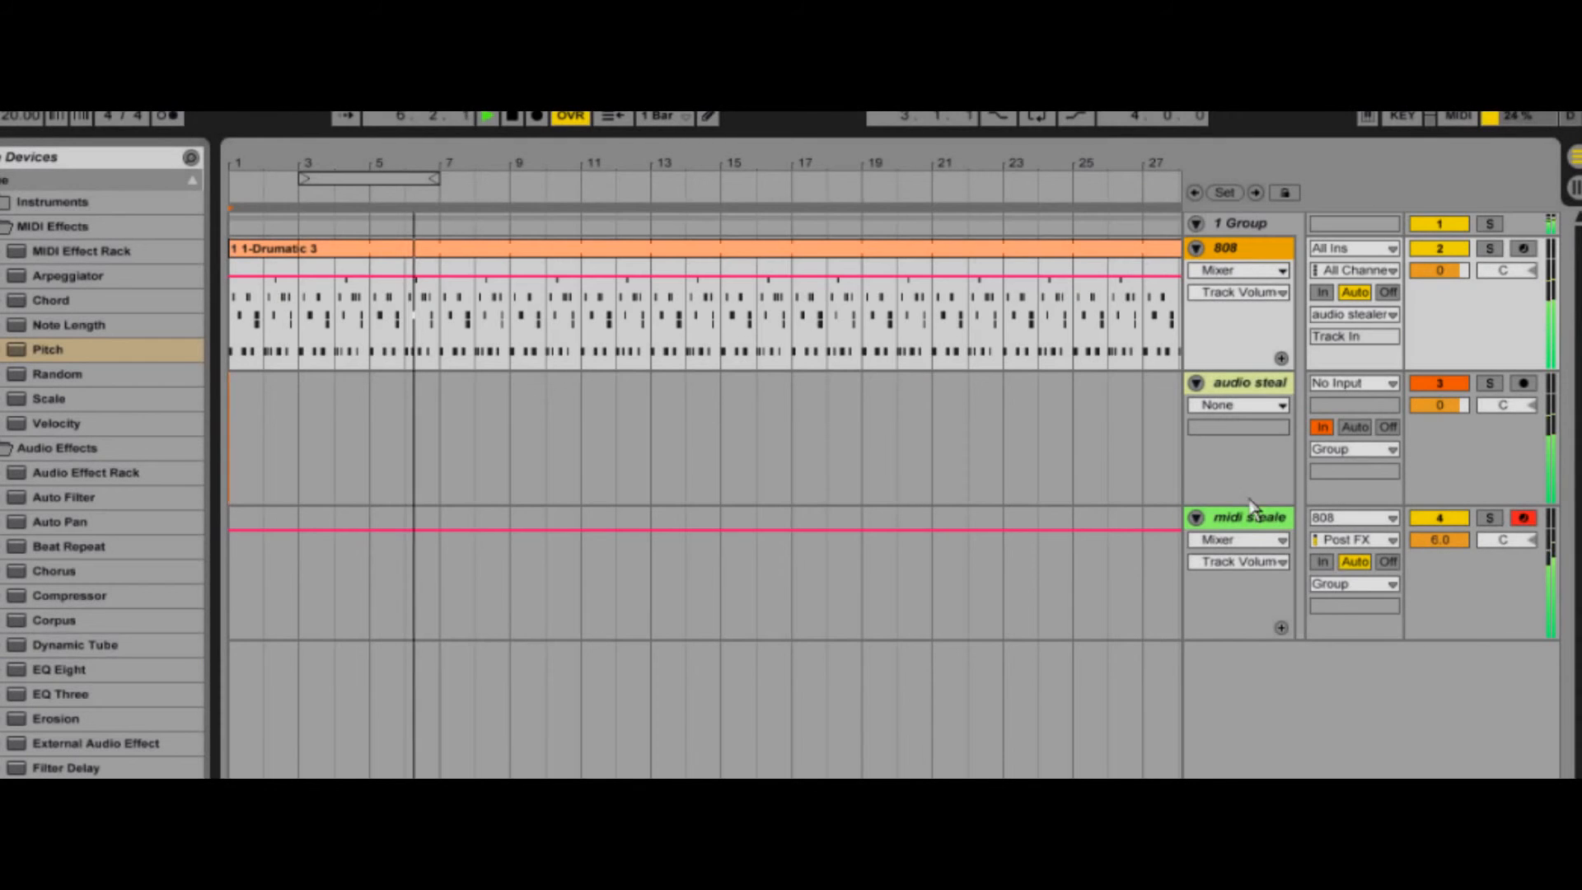
left_click(1252, 520, "shift")
left_click_drag(1247, 638, 1245, 514)
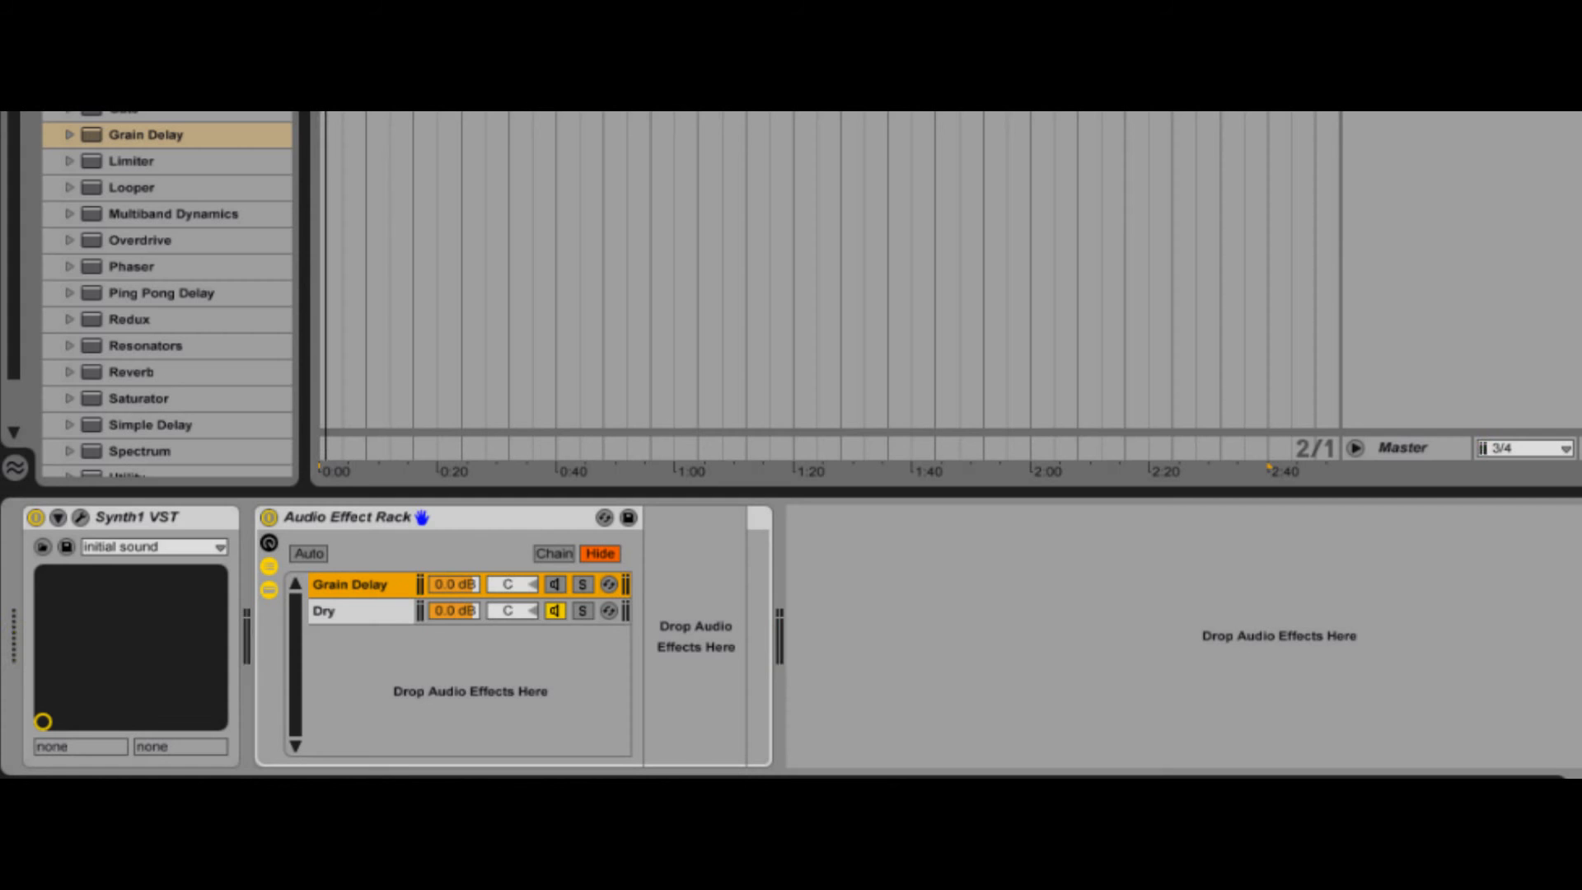
- Add Grain Delay to the rack's Grain Delay chain, enable the chain, and set the delay to Time mode with 210 ms spray and adjusted frequency
left_click_drag(157, 134, 672, 646)
left_click(557, 583)
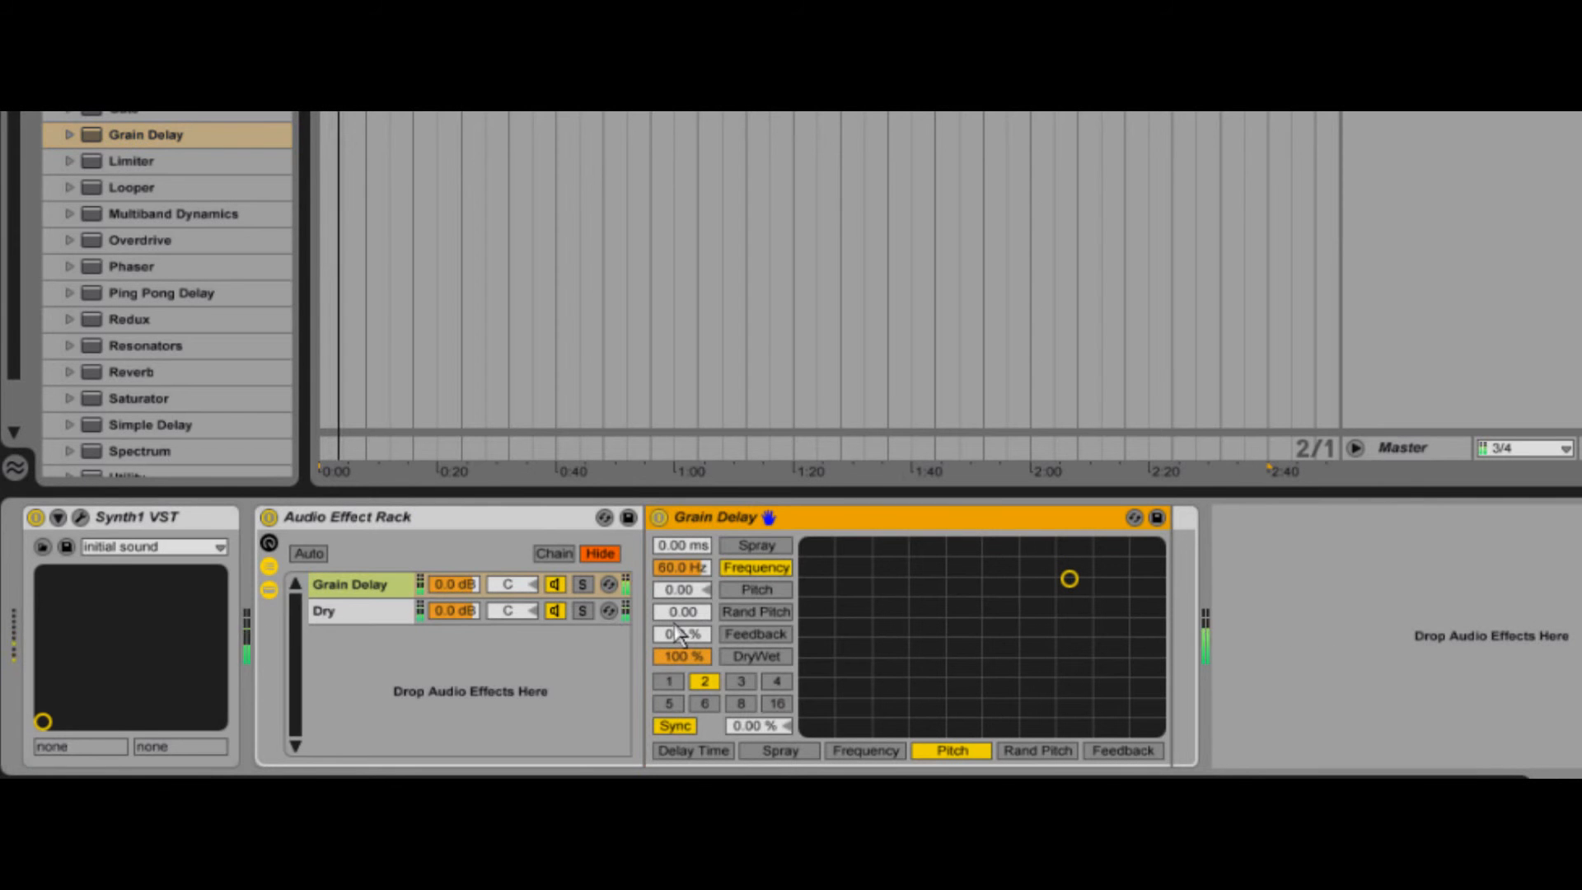
left_click(688, 726)
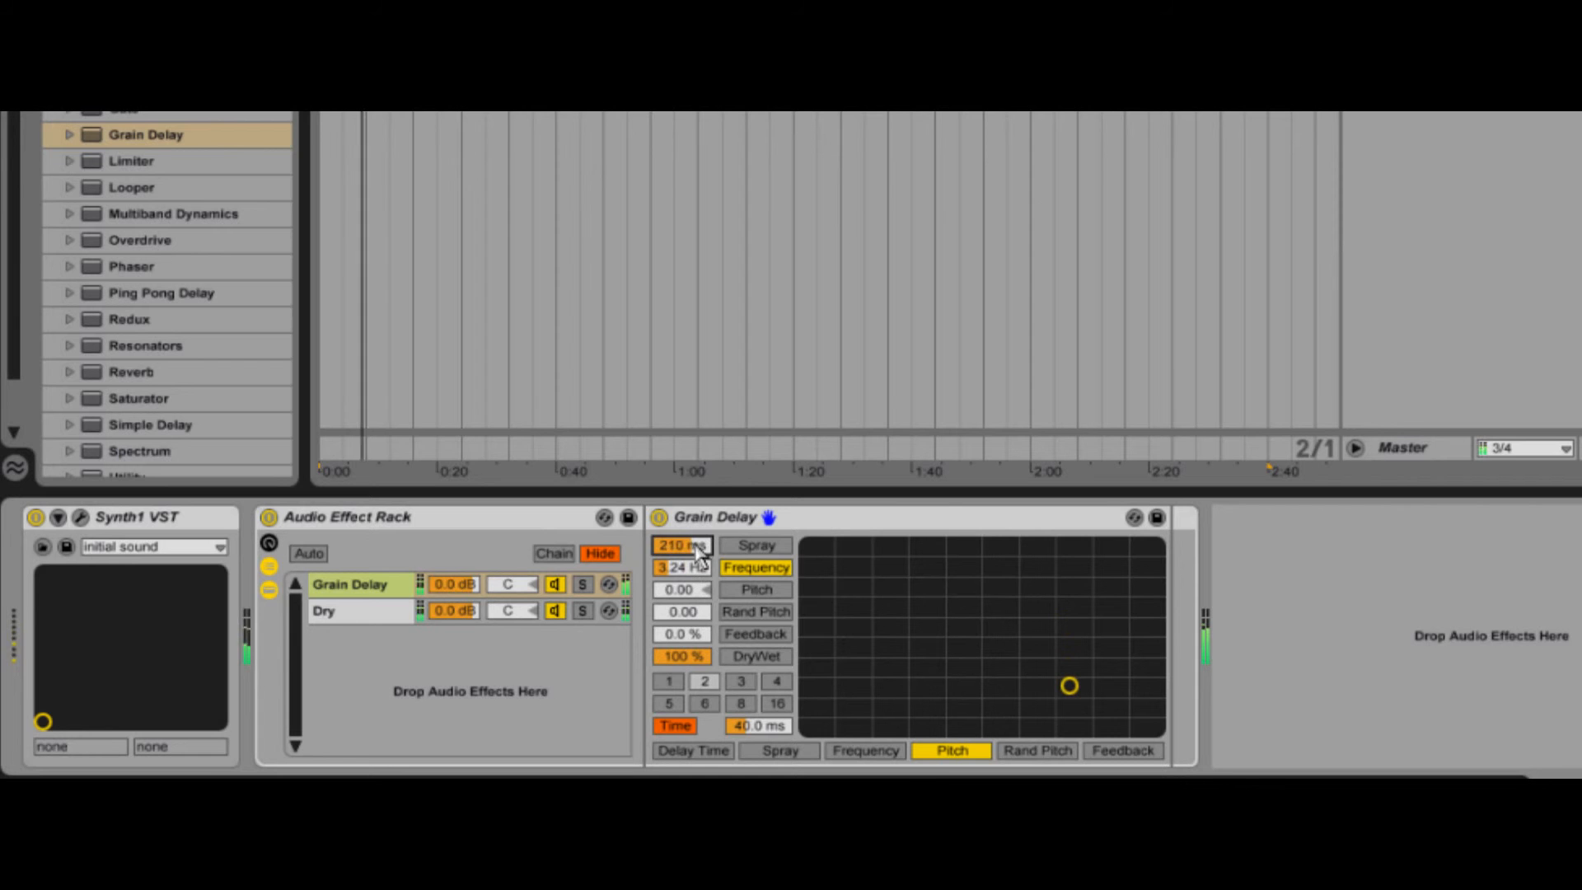
left_click_drag(694, 567, 691, 582)
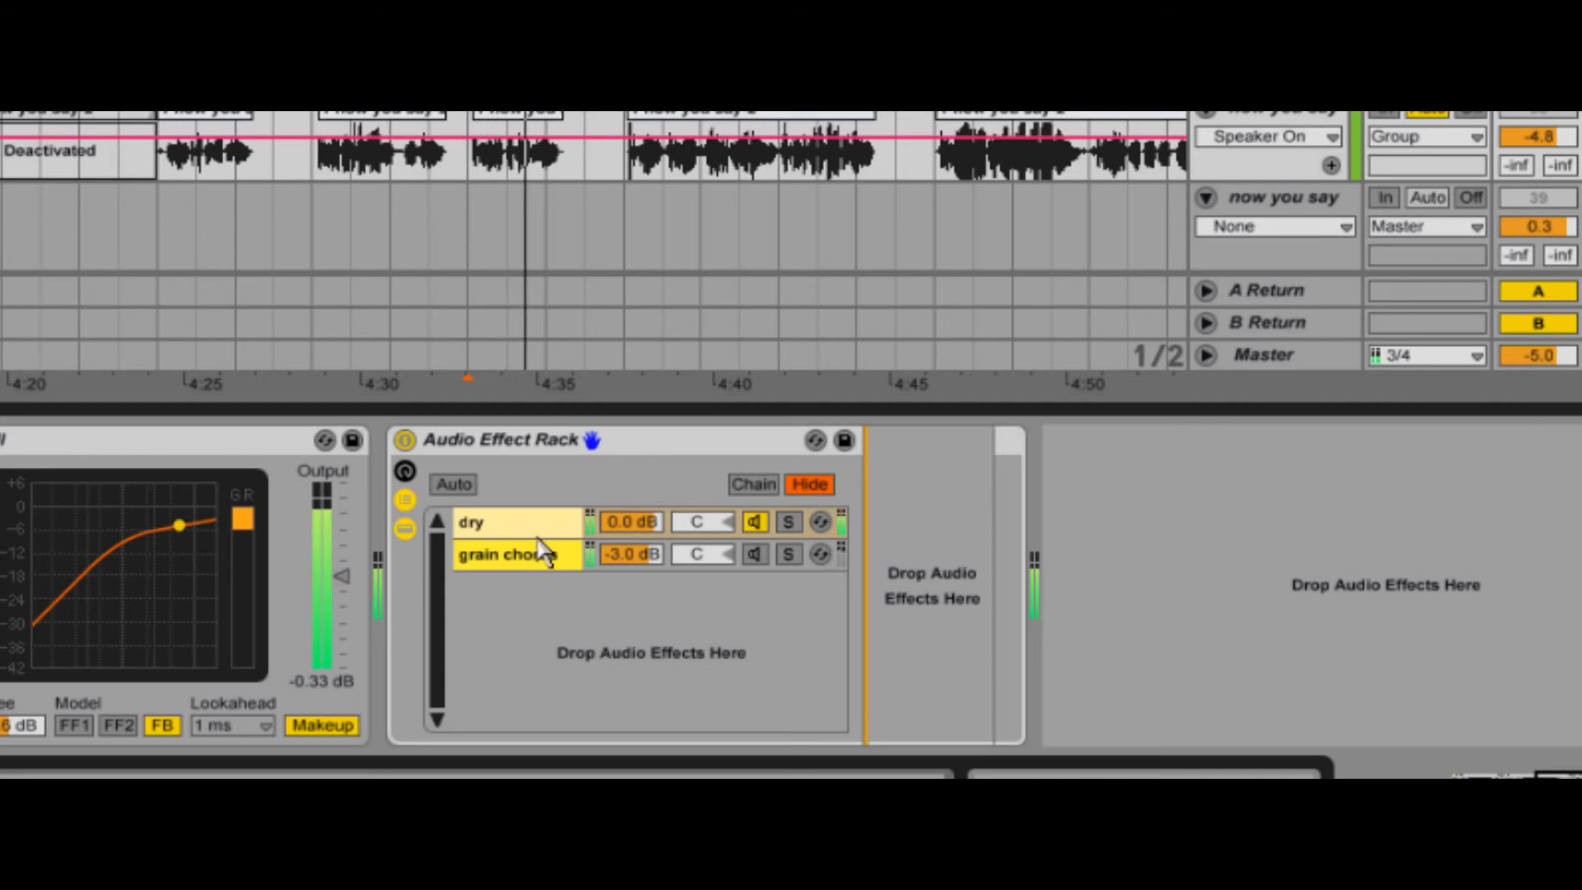
- Select the grain chorus chain in the vocal track's effect rack and enable it
left_click(519, 561)
left_click(755, 553)
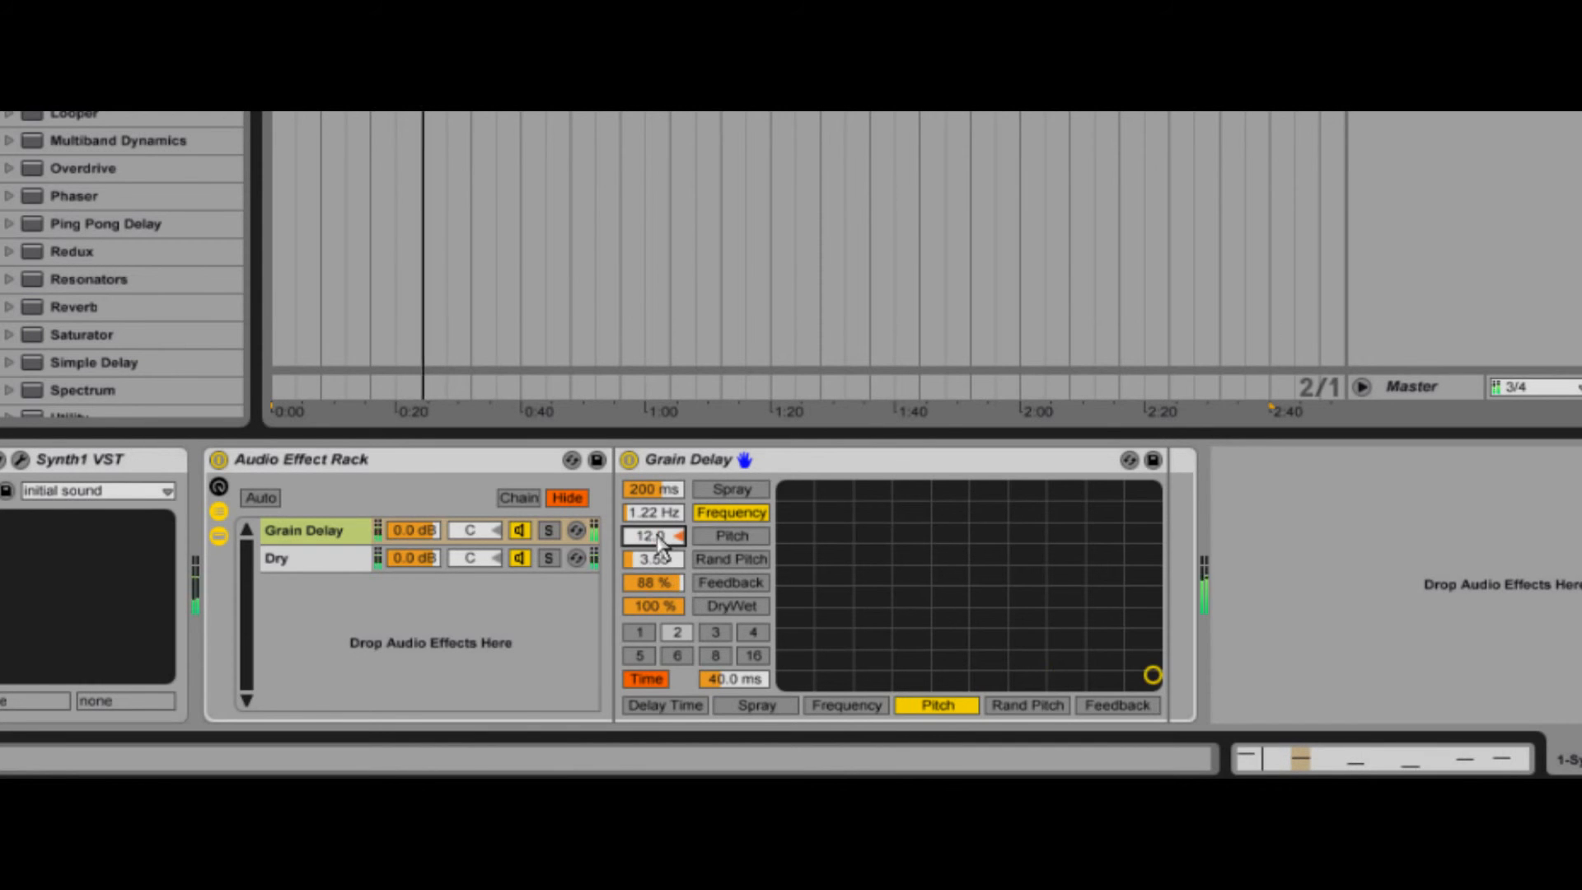
- Lower the feedback of the Grain Delay in the Synth1 track's effect rack
left_click_drag(670, 583, 670, 618)
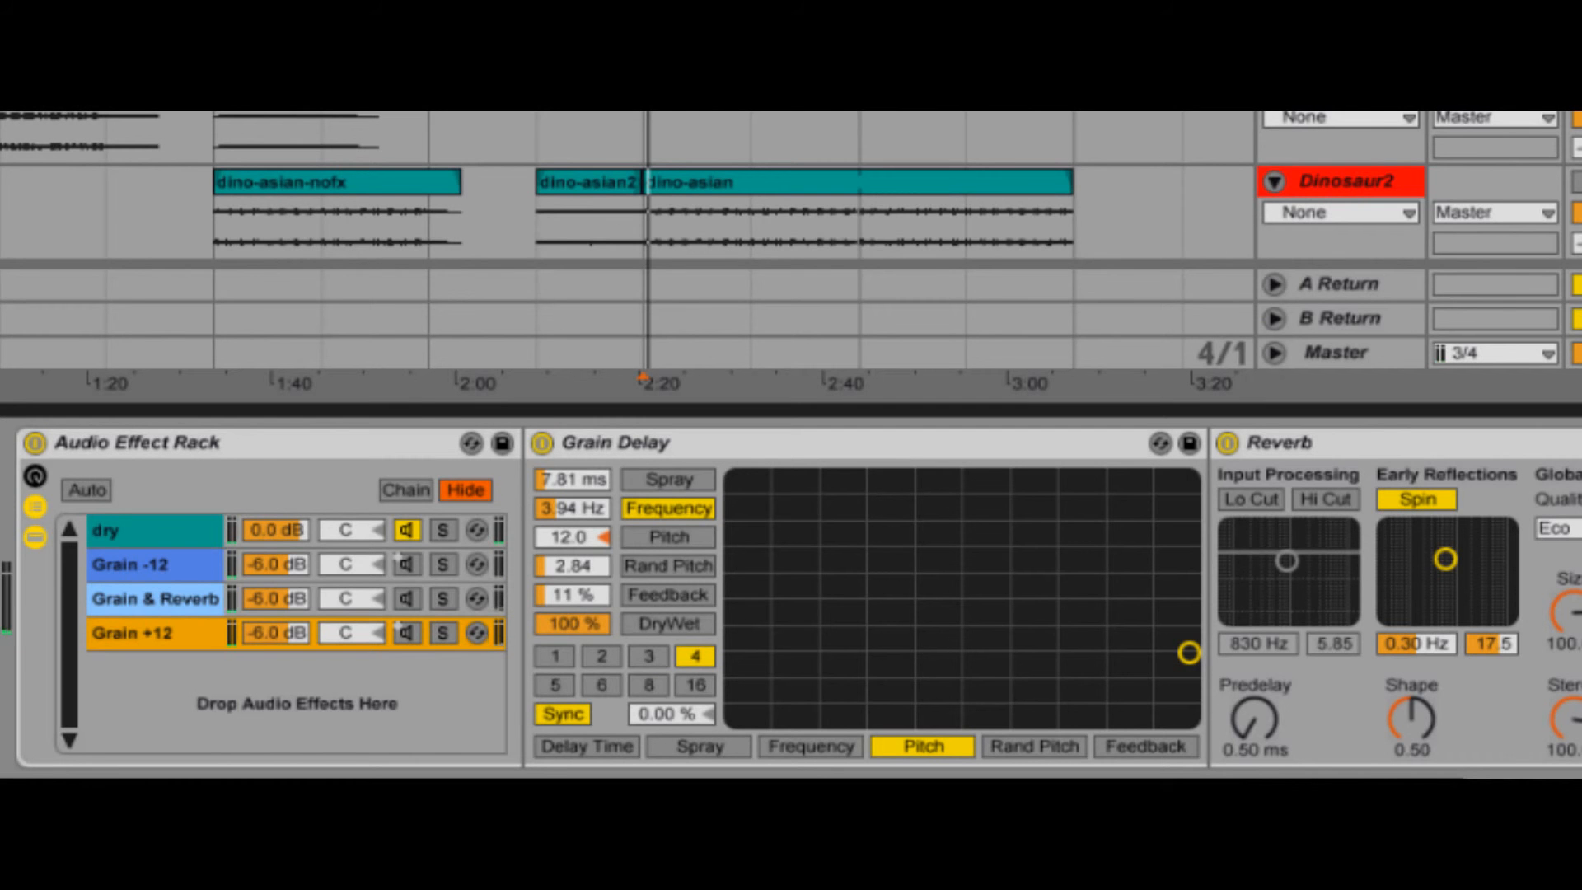
- During playback of the dino-asian clip, enable the Grain -12, Grain & Reverb and Grain +12 chains, and show the Grain -12 chain
key("space")
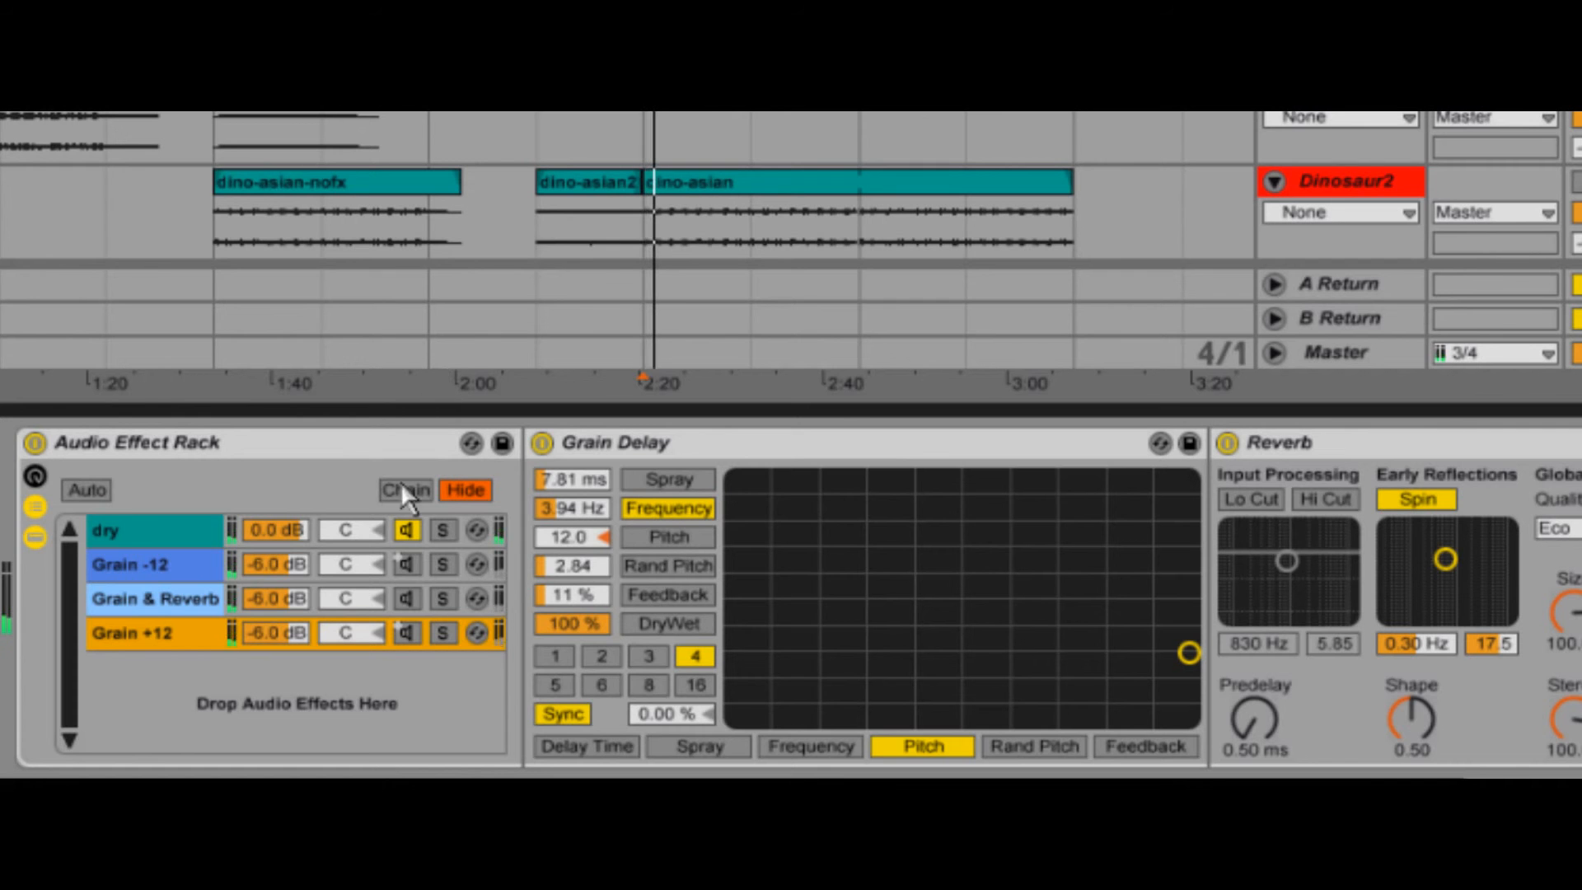
left_click(409, 565)
left_click(410, 599)
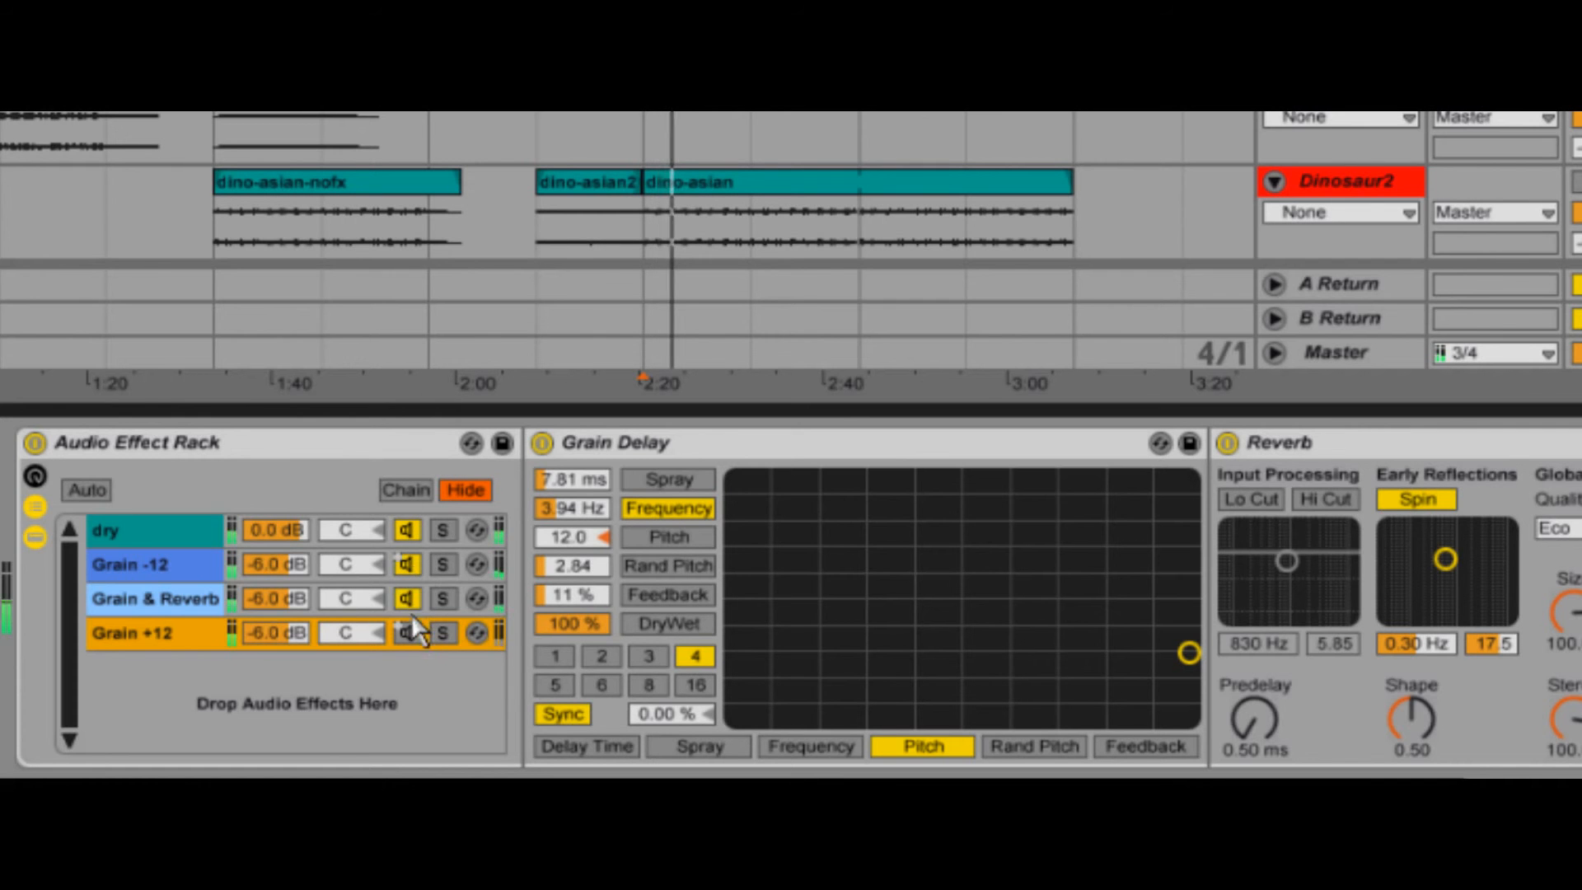
left_click(410, 632)
left_click(194, 573)
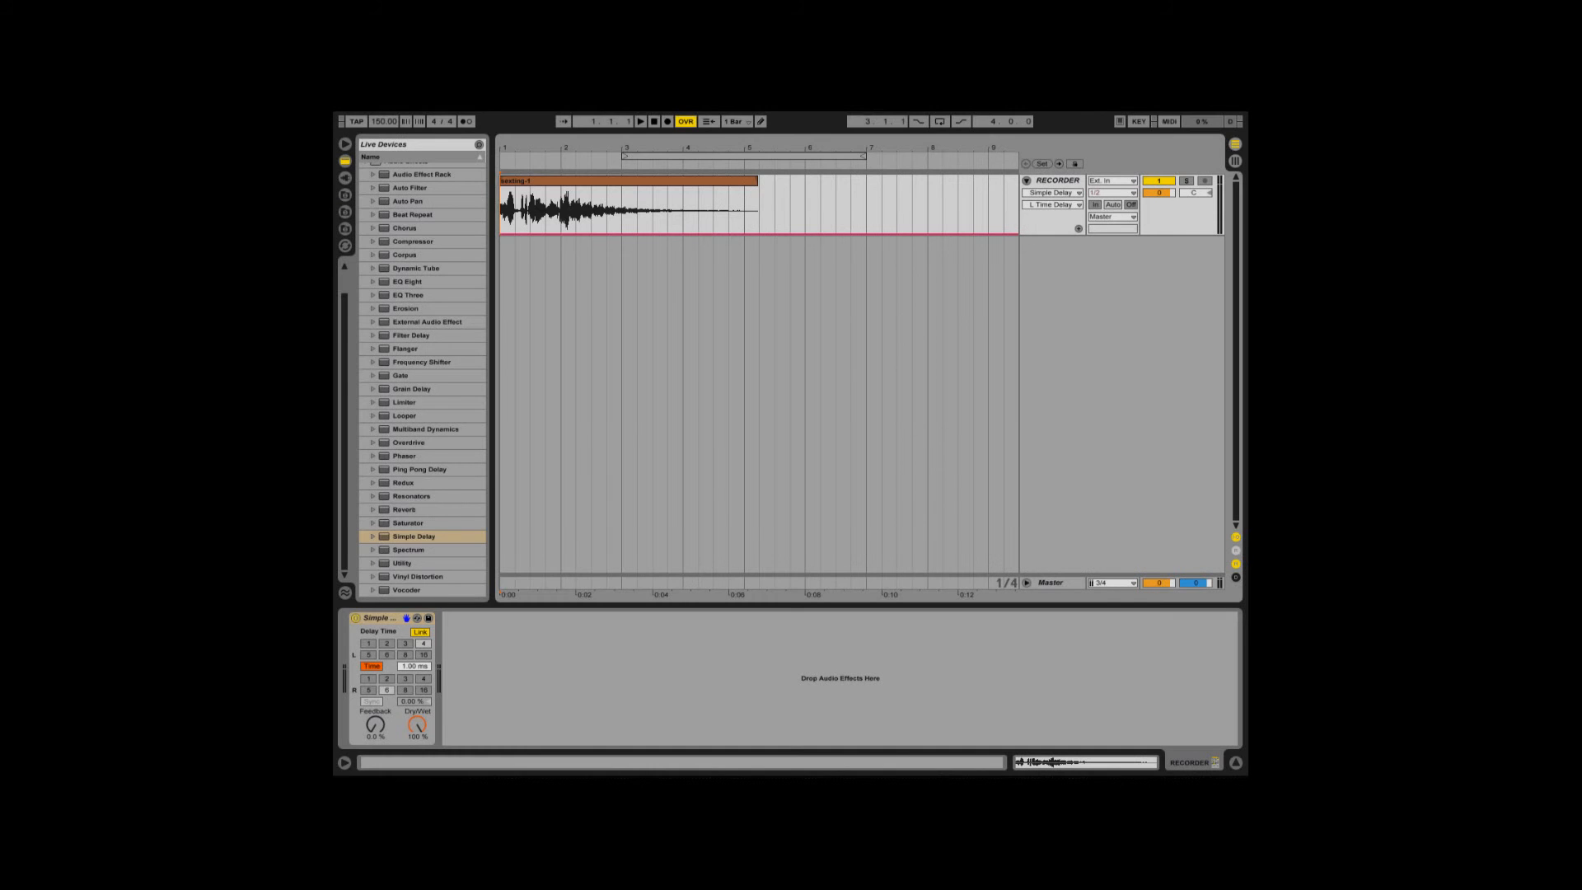
- Switch Simple Delay to Repitch mode and sweep its linked delay time up from 1 ms during playback
right_click(391, 620)
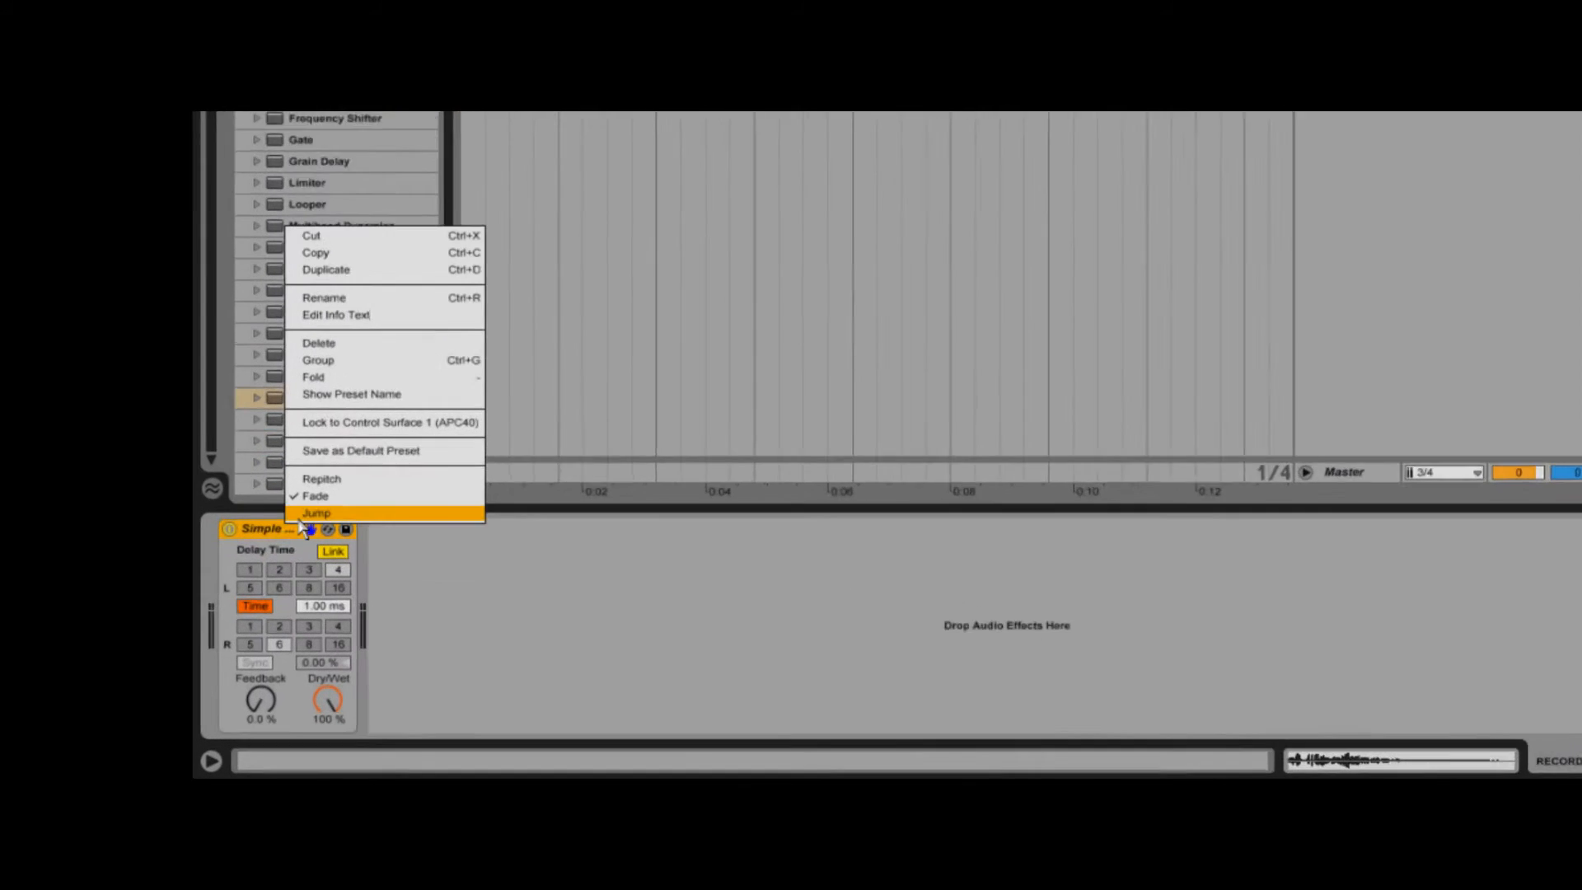
left_click(439, 587)
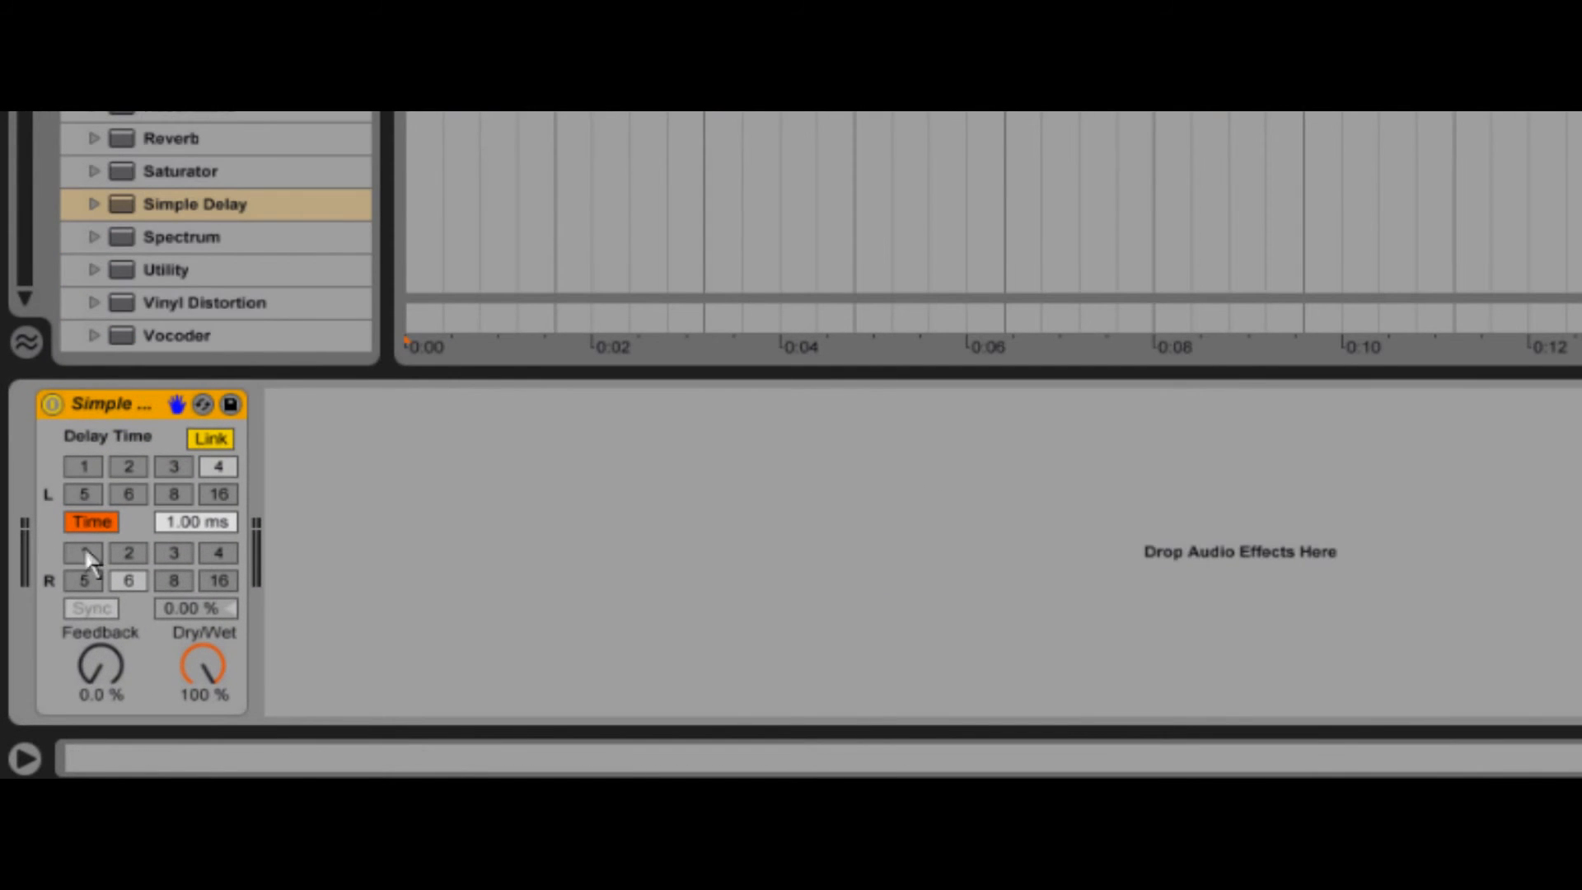
left_click_drag(182, 521, 181, 522)
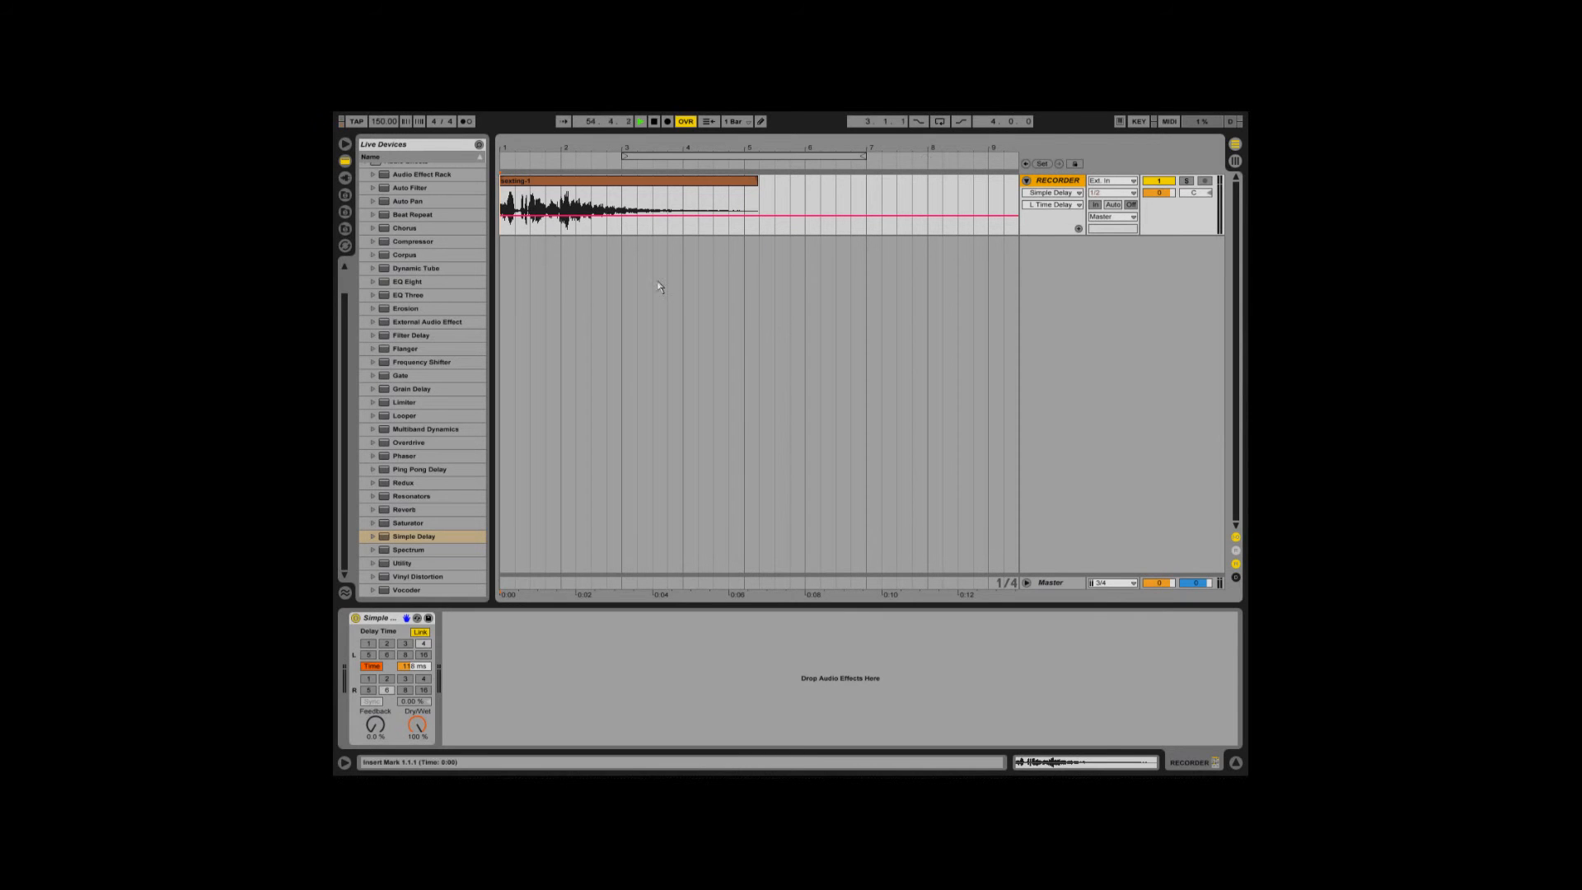
- Open the program's preferences
left_click(467, 116)
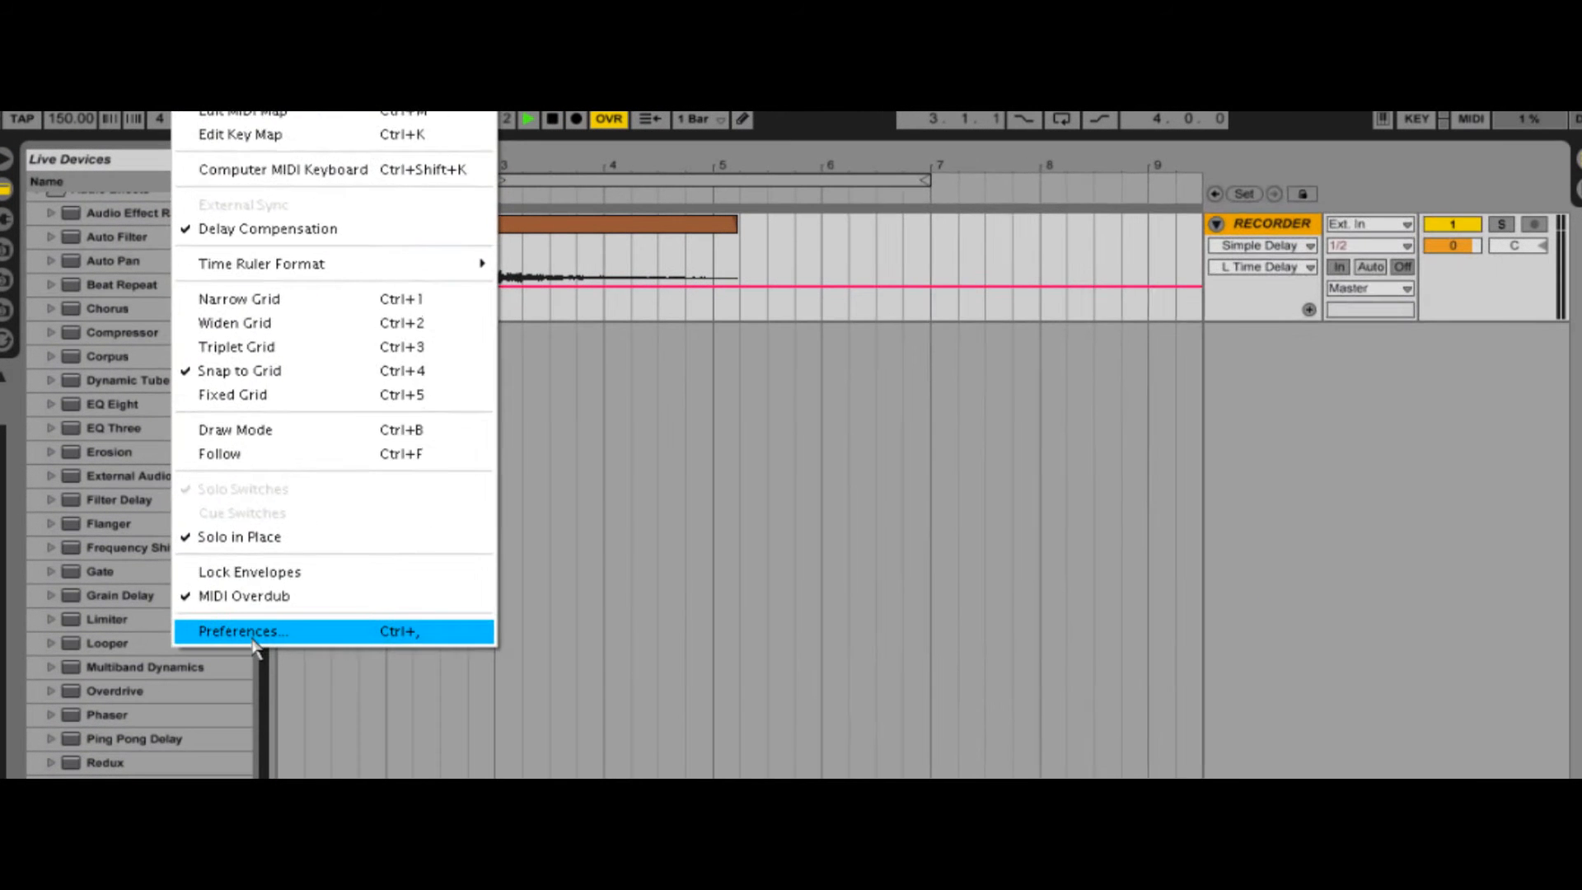
left_click(482, 415)
left_click(901, 284)
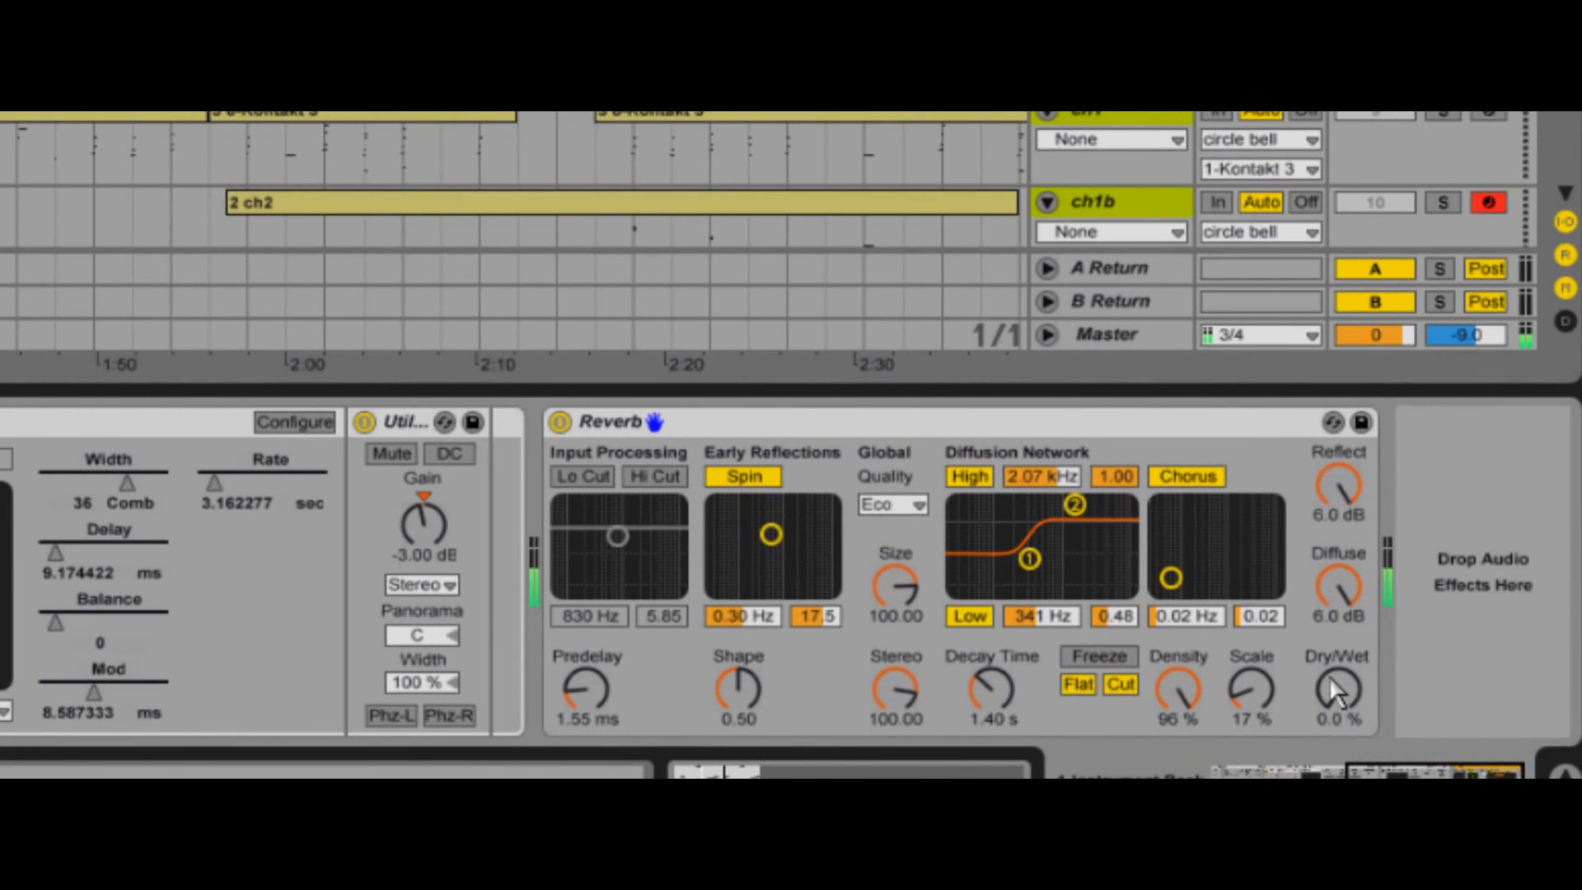
- Adjust the Reverb's Dry/Wet amount and open the Reverb Dry/Wet envelope of the 3-ABL2 clip on the first track
left_click_drag(1331, 681, 1331, 674)
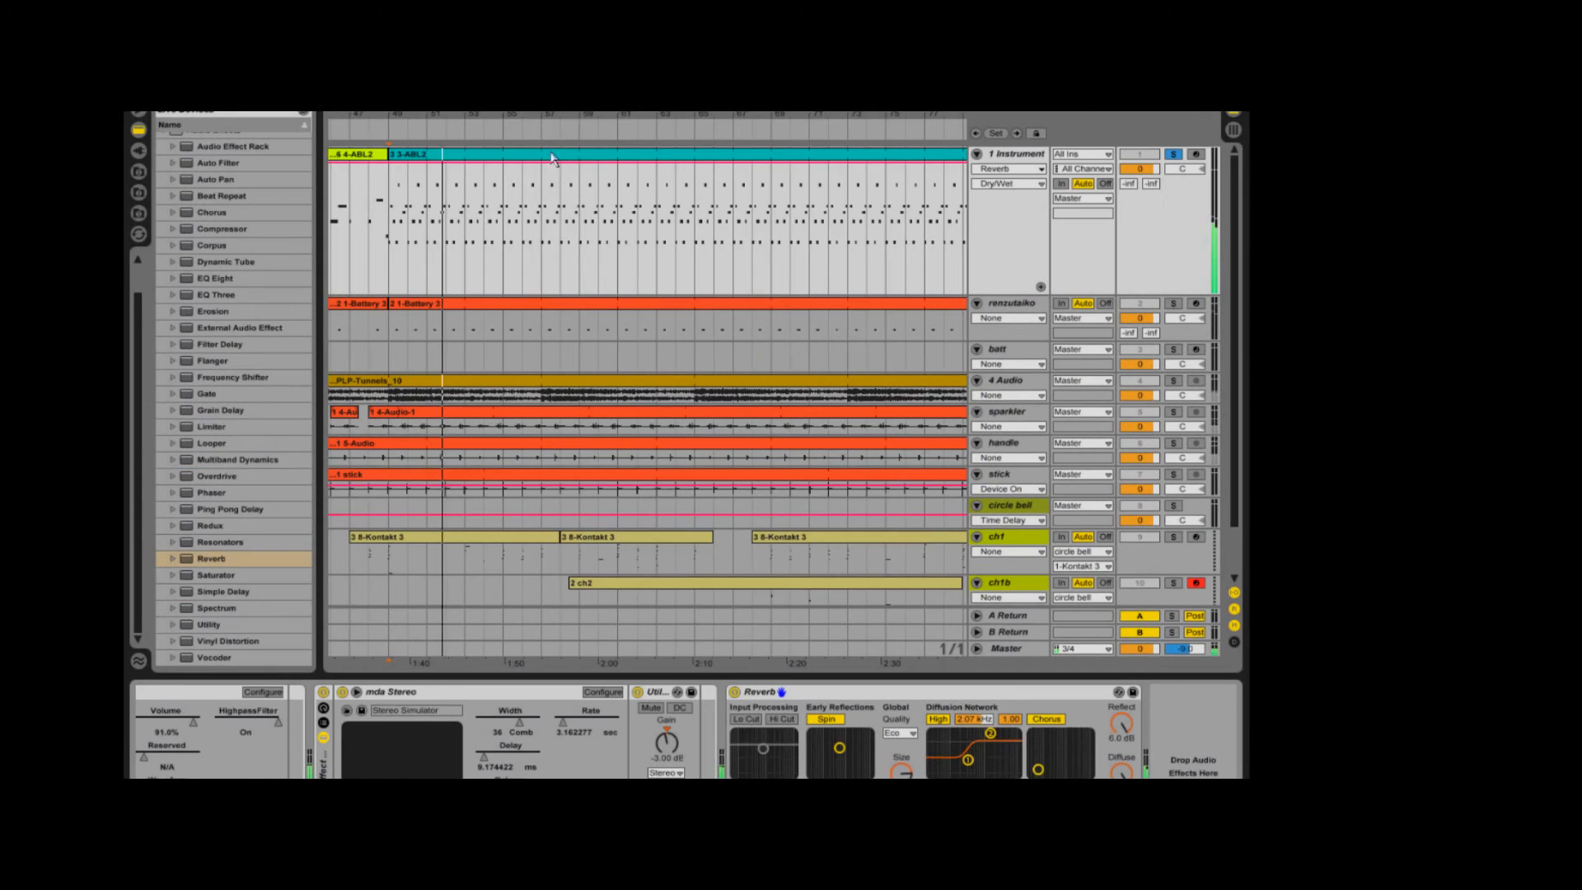
double_click(551, 153)
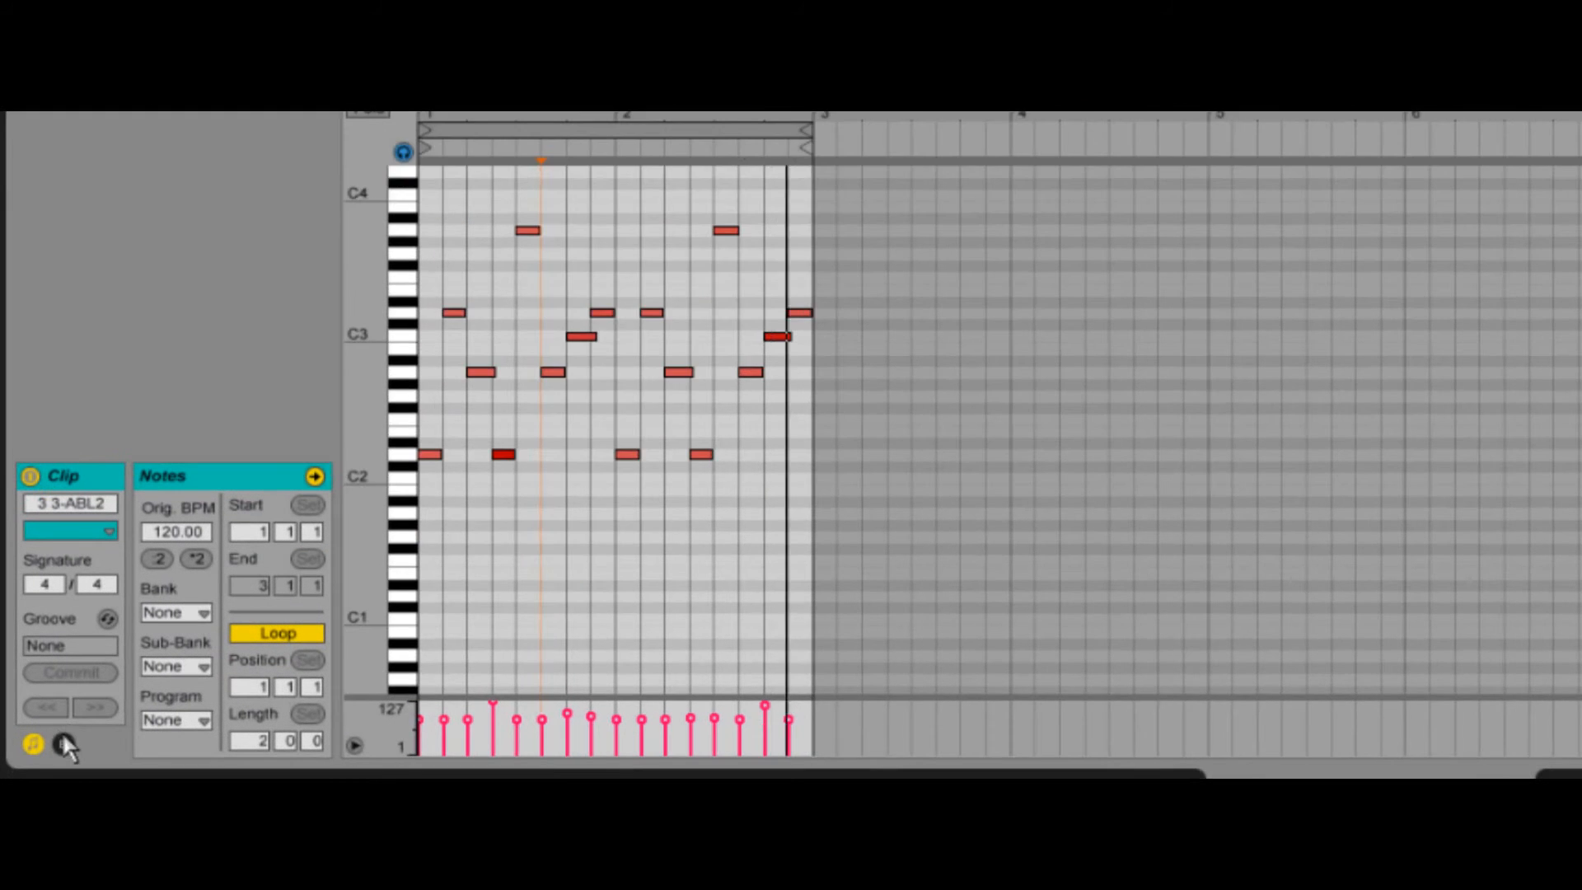
left_click(64, 744)
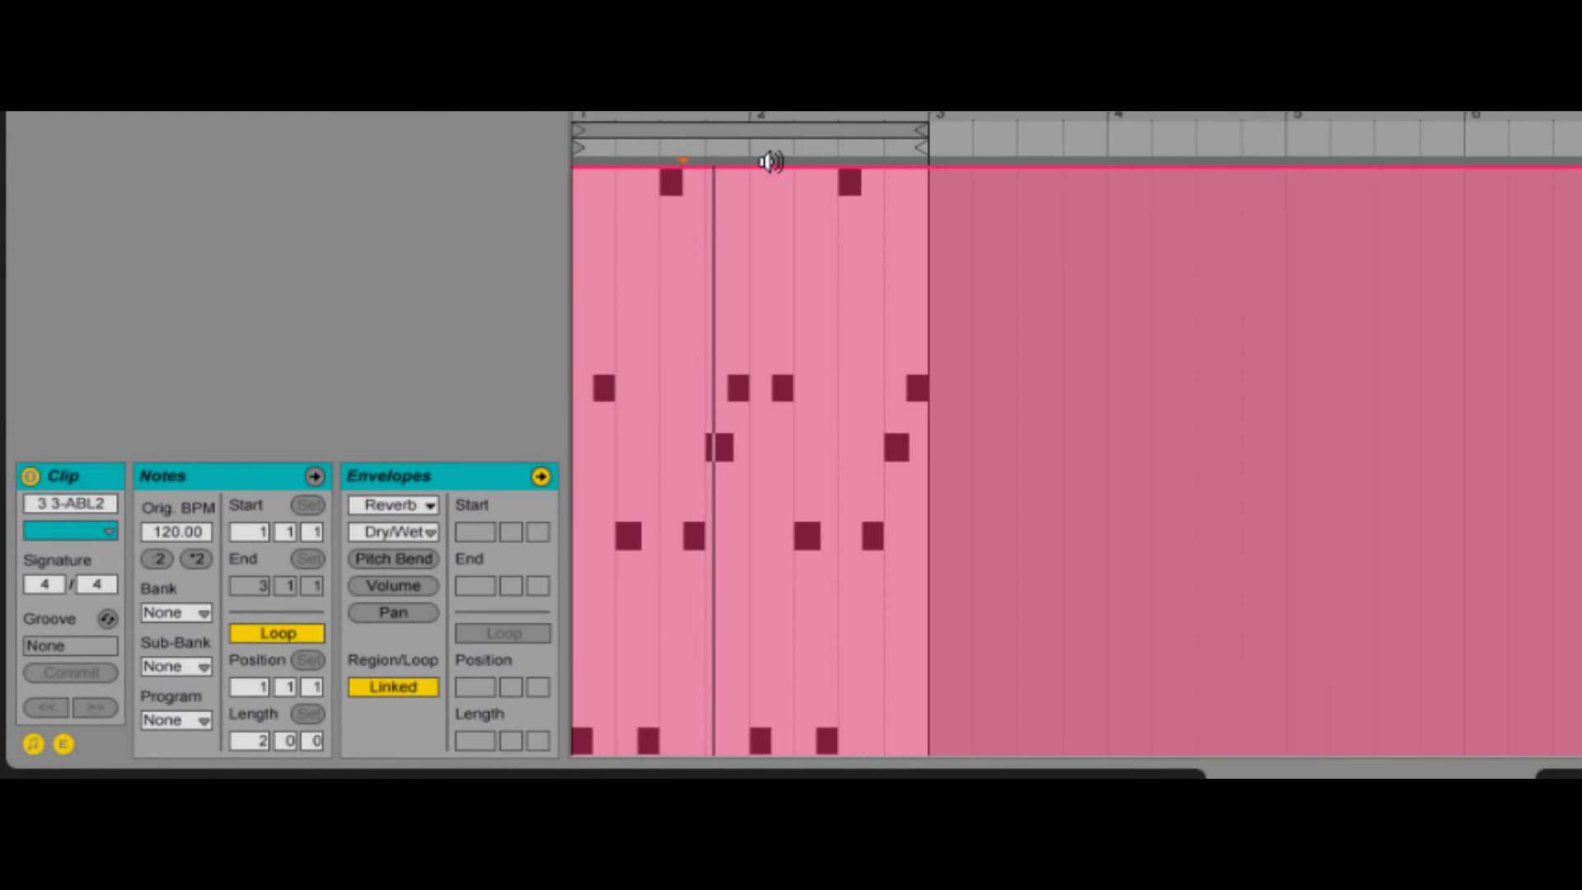
- Unlink the 3-ABL2 clip's Reverb Dry/Wet envelope from the clip's loop and reshape the envelope from the clip's start
left_click(405, 691)
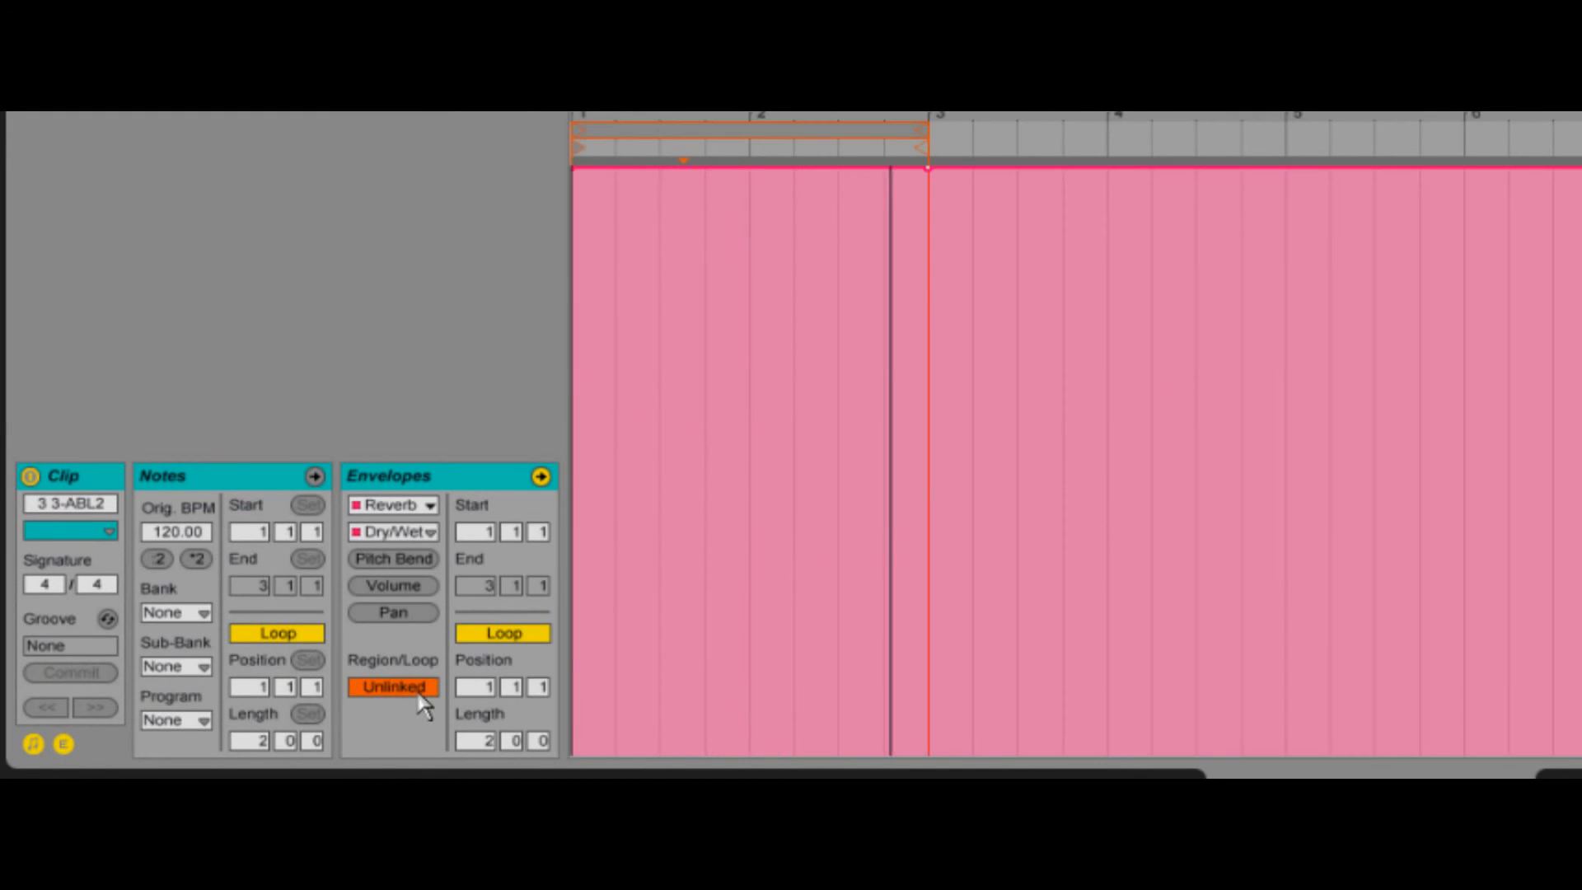
mouse_move(910, 140)
left_mouse_down()
mouse_move(664, 148)
mouse_move(669, 165)
mouse_move(614, 170)
mouse_move(576, 745)
left_mouse_up()
left_click(625, 175)
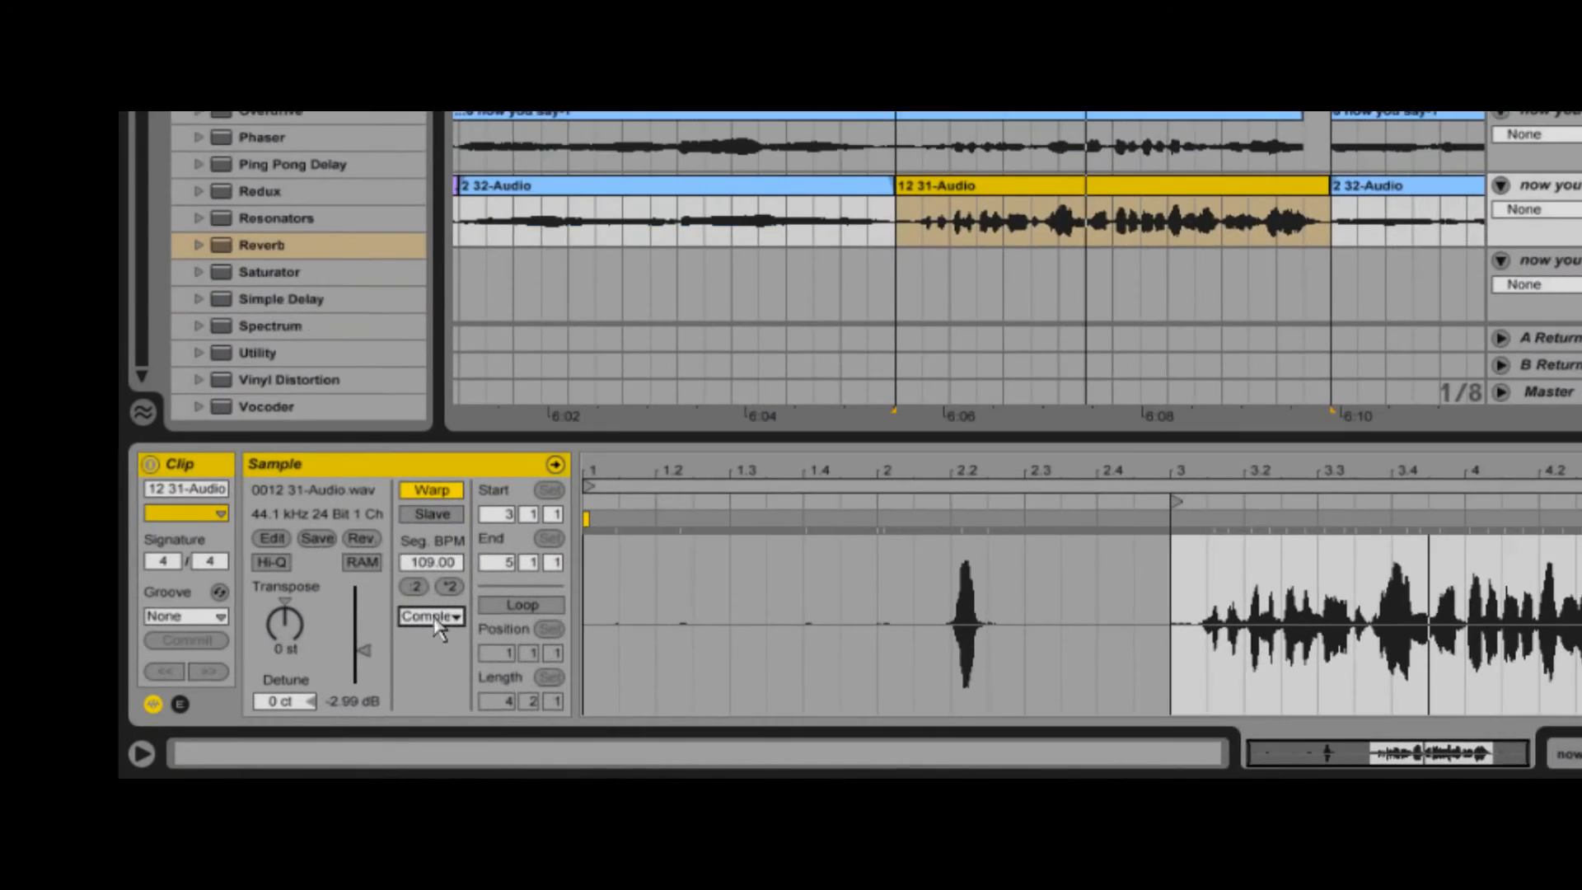
- Set the 12 31-Audio clip's warp mode to Complex Pro, raise its Transpose to 11 st and select the Formants value
left_click(490, 695)
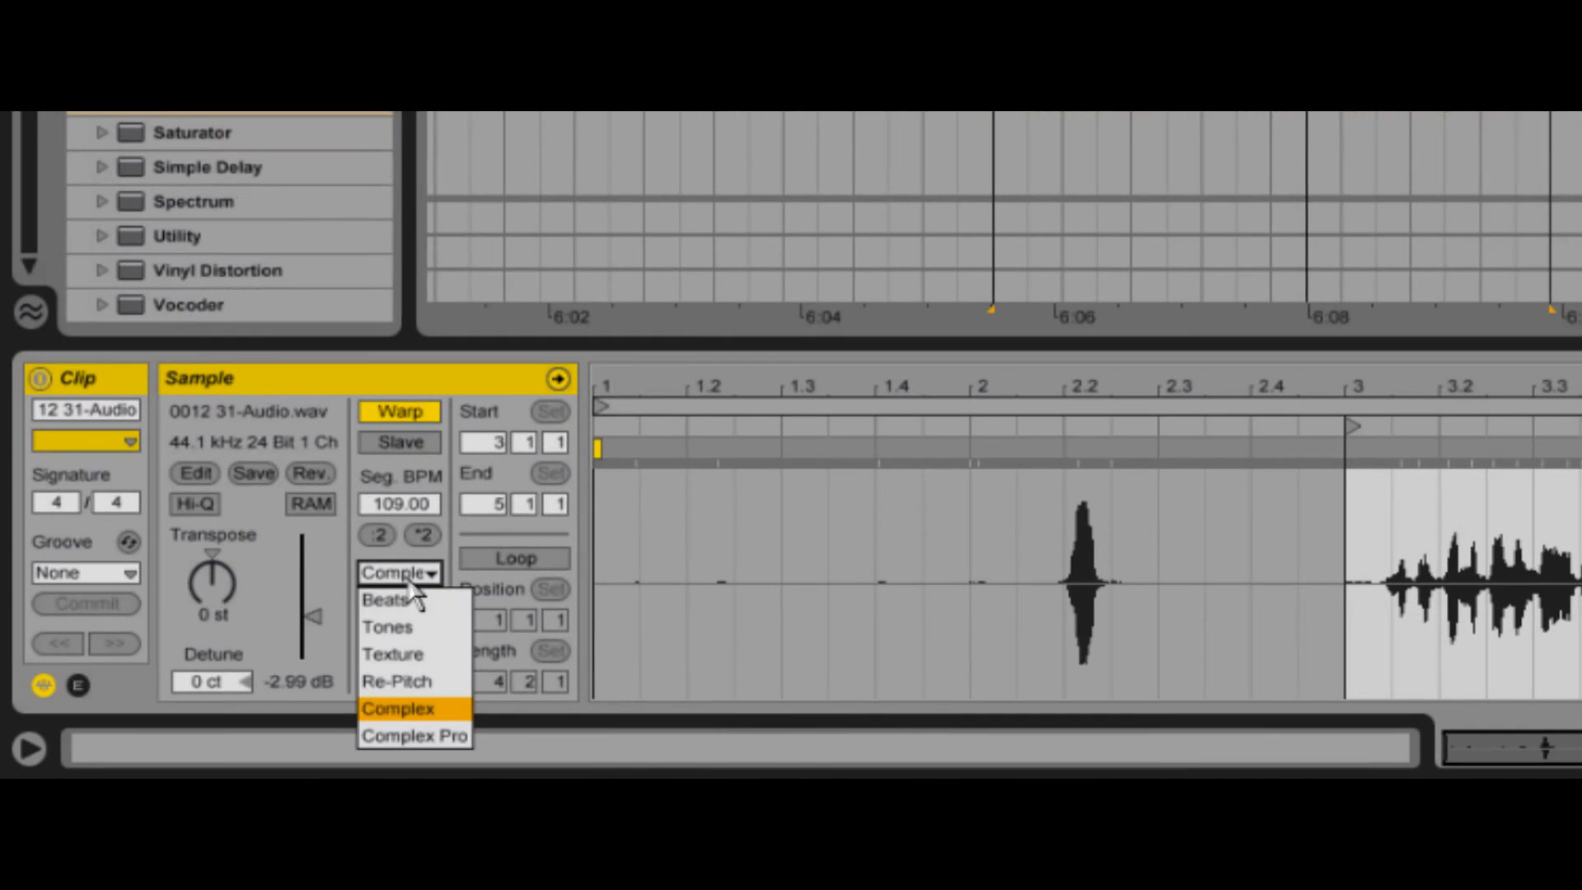
left_click(443, 736)
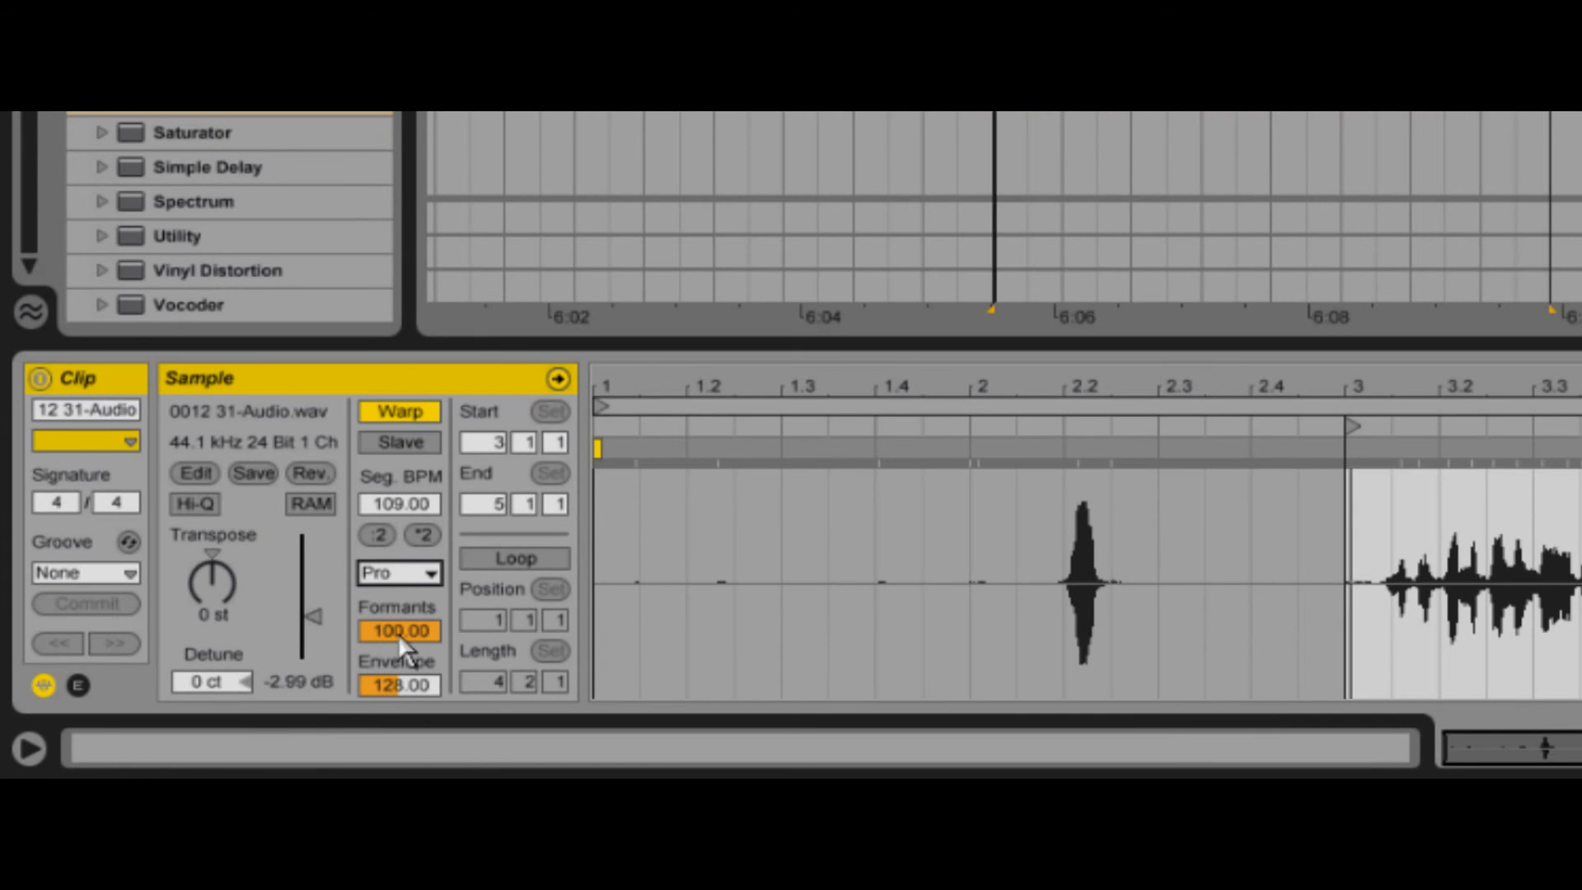
left_click_drag(214, 581, 215, 556)
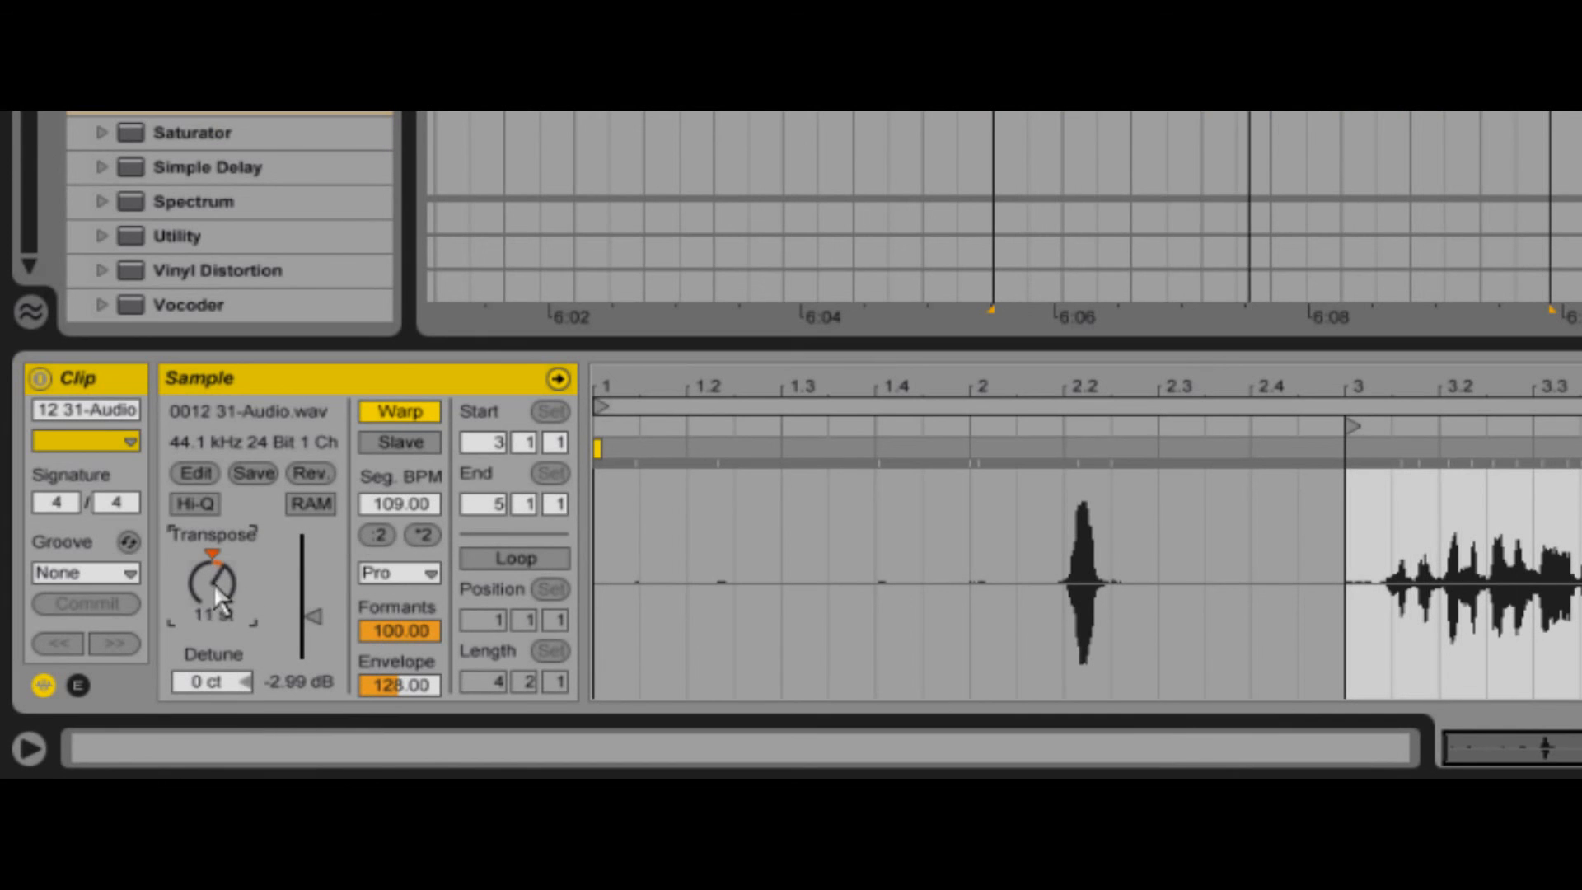
left_click(417, 628)
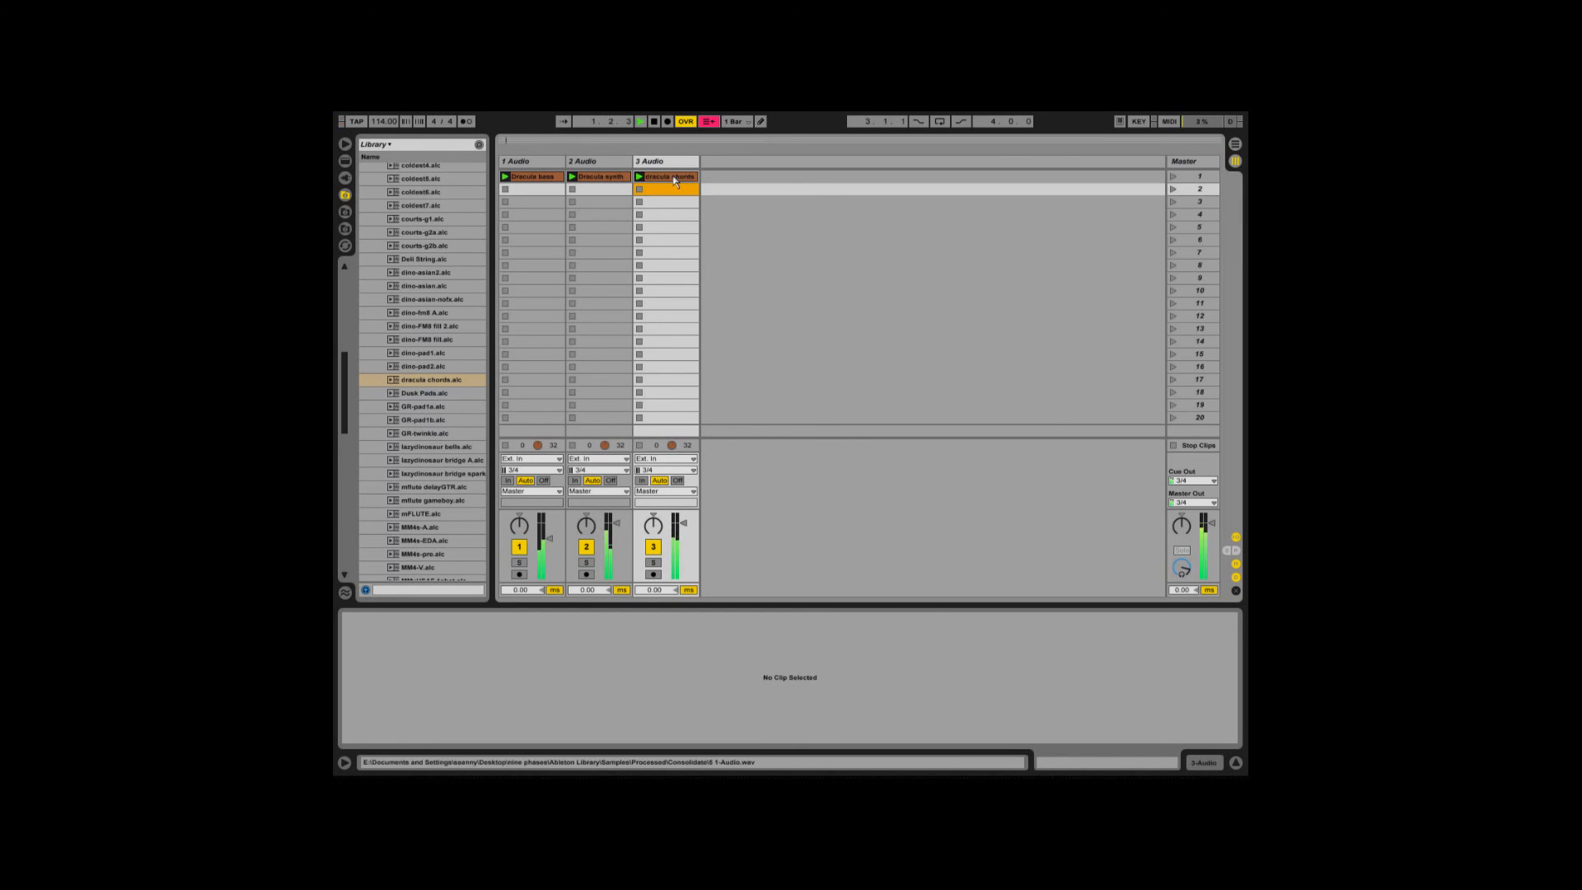
- Select the three dracula clips together and change their shared warp mode to Beats
left_click(671, 177)
left_click(551, 177, "shift")
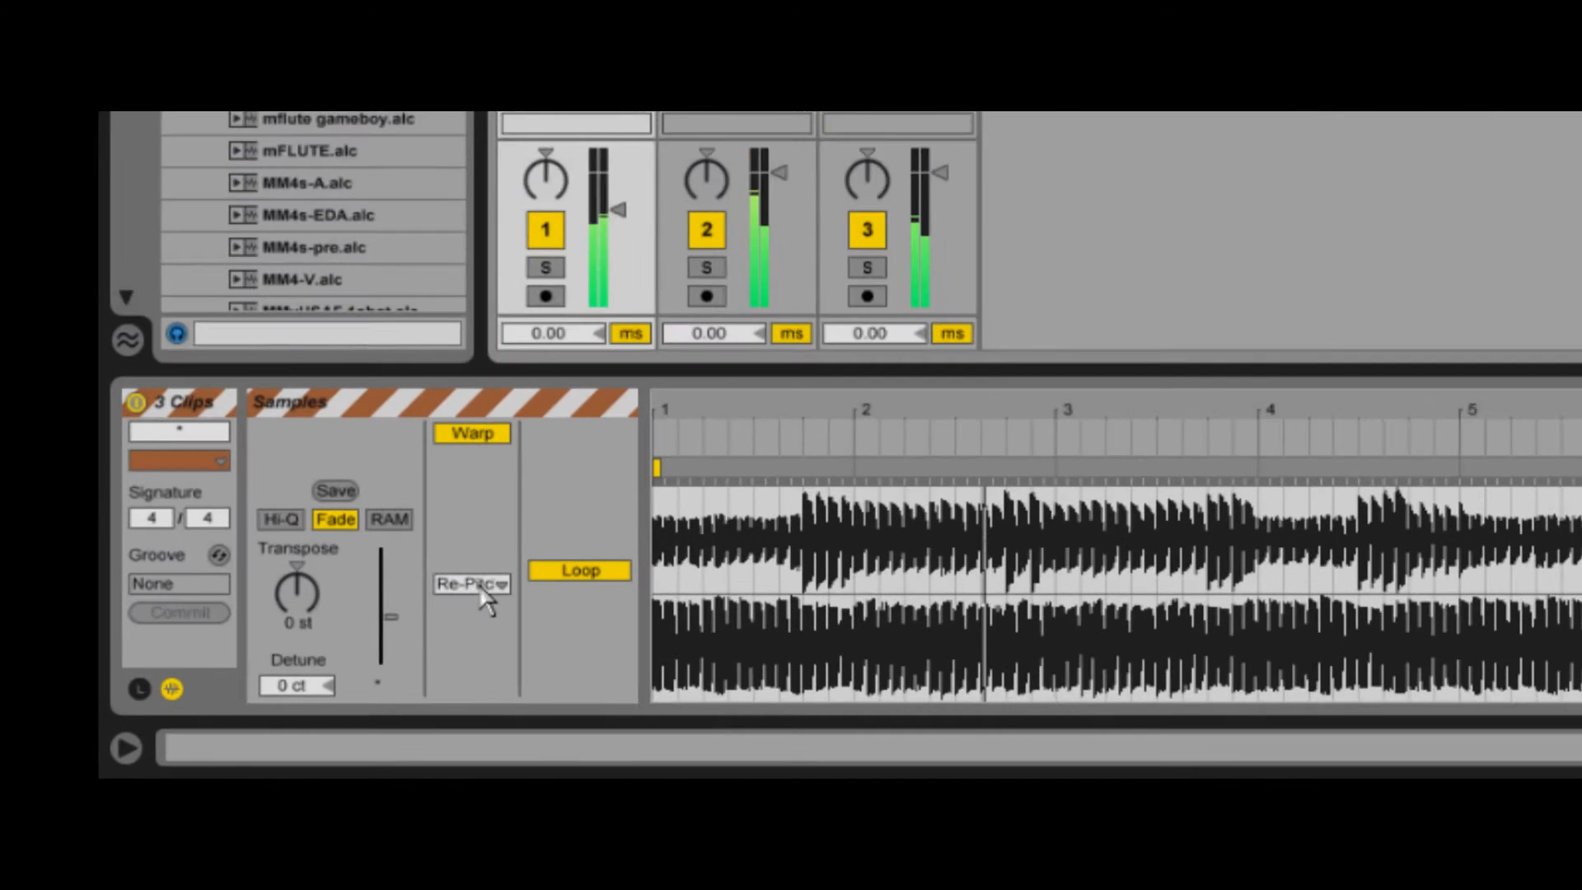
left_click(490, 694)
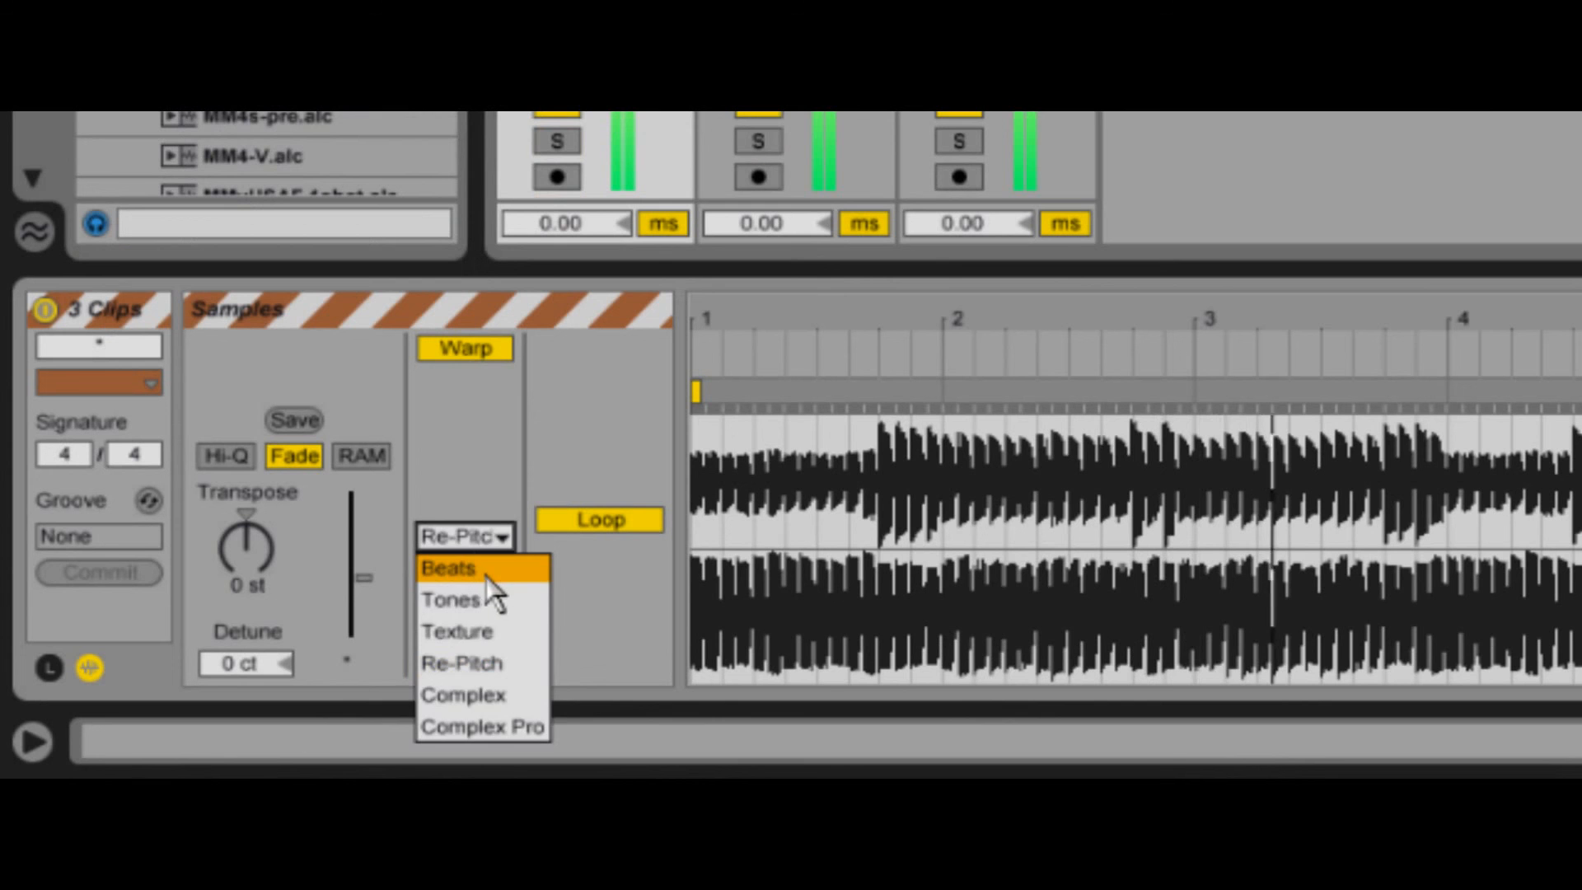
left_click(485, 572)
- Set the three clips' transient envelope to 31 and Preserve to 1/8, and fine-tune the envelope amount
left_click_drag(490, 649, 490, 651)
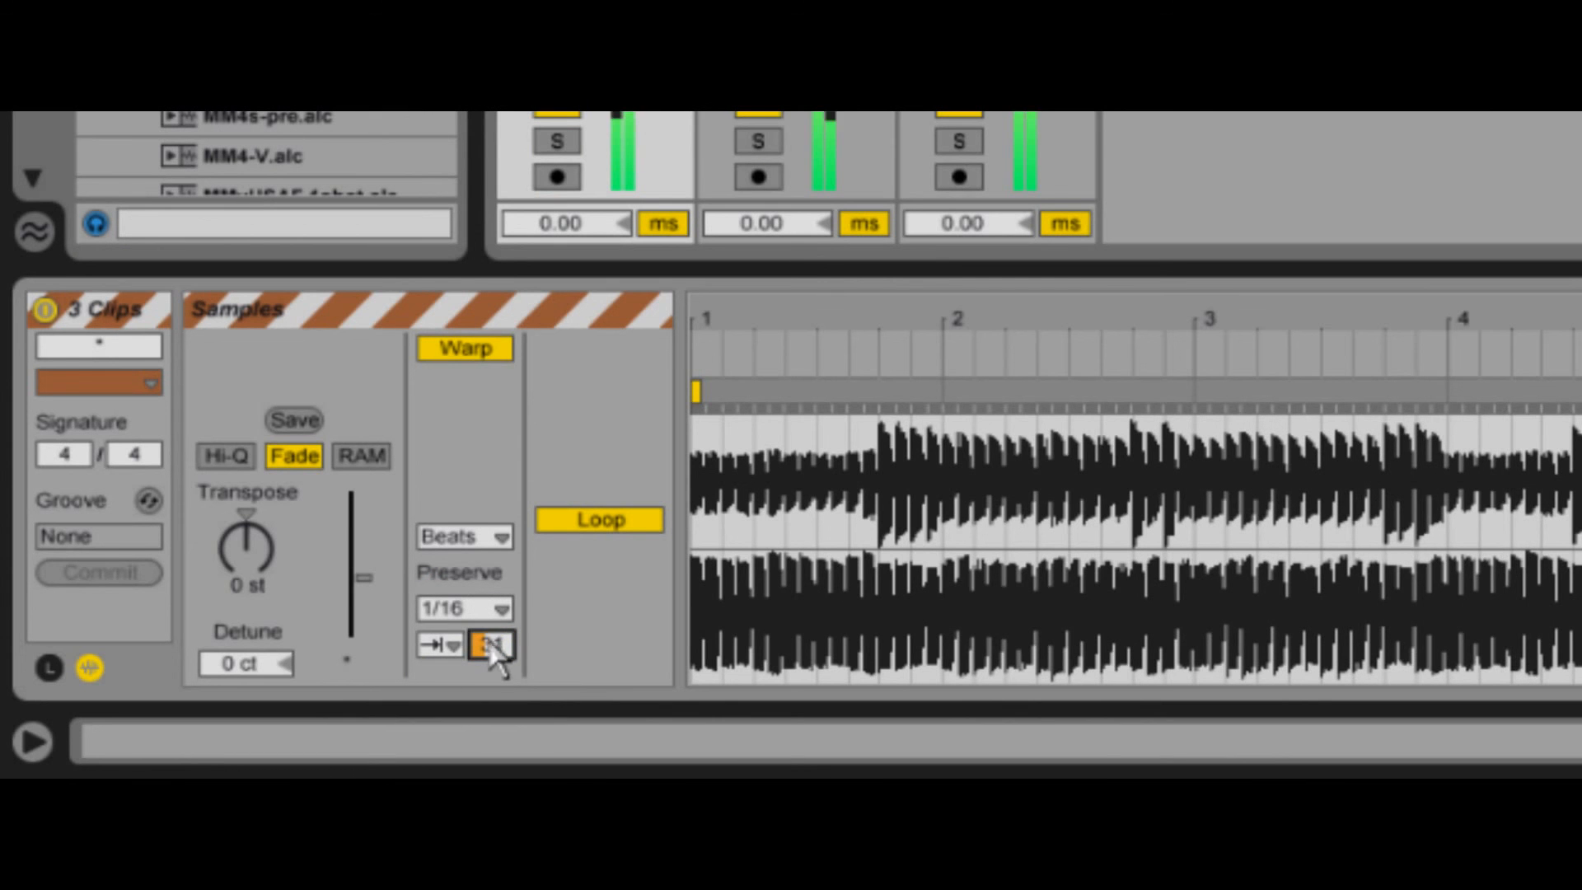
left_click(498, 610)
left_click(494, 481)
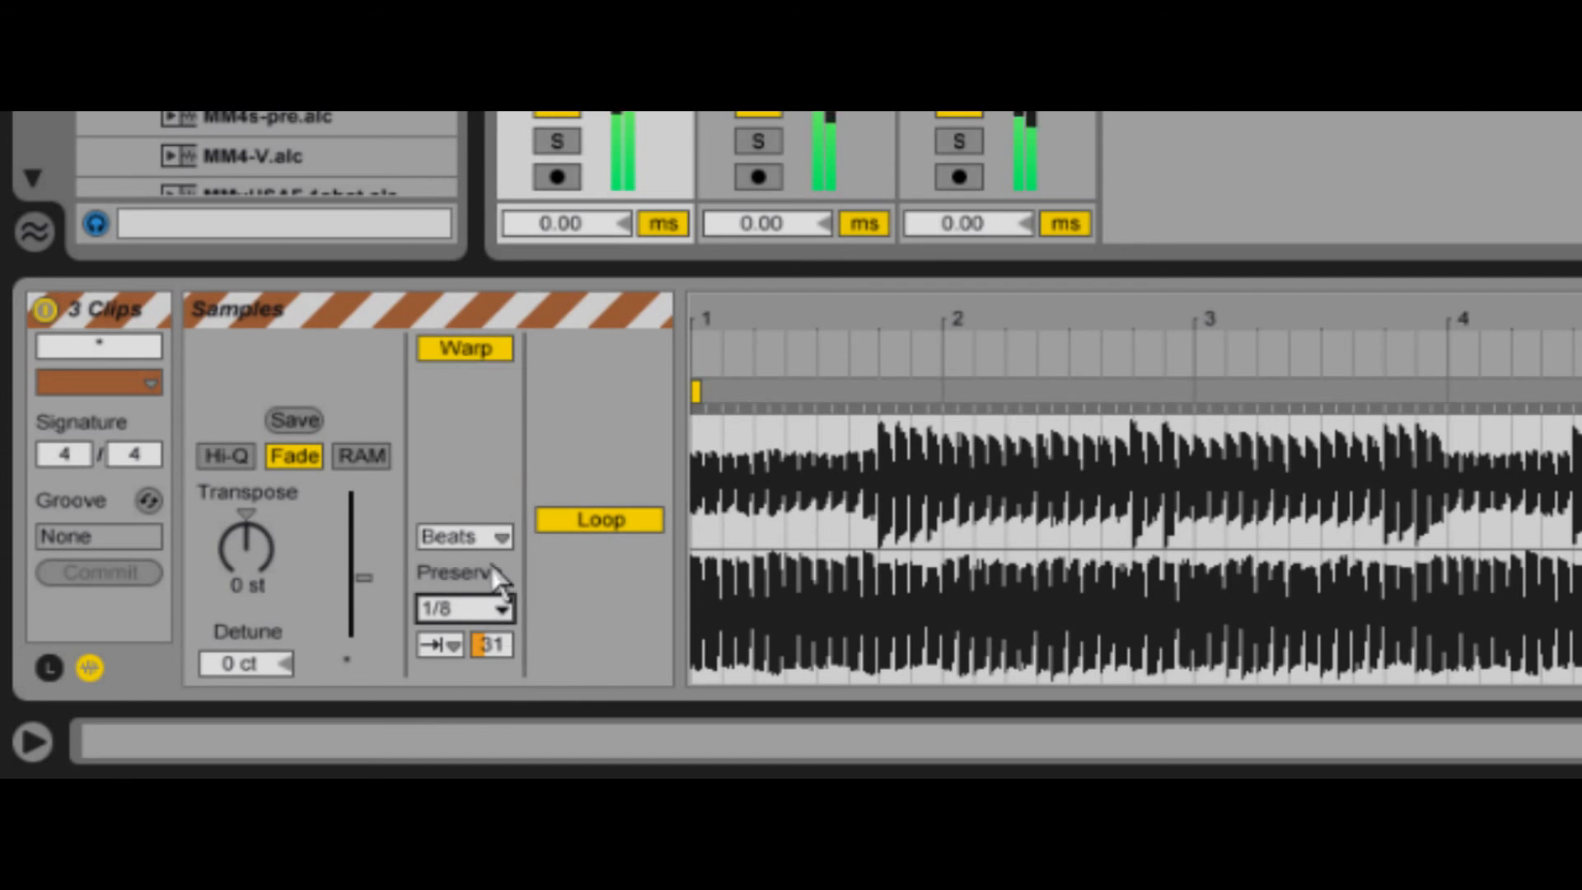
left_click_drag(495, 647, 494, 643)
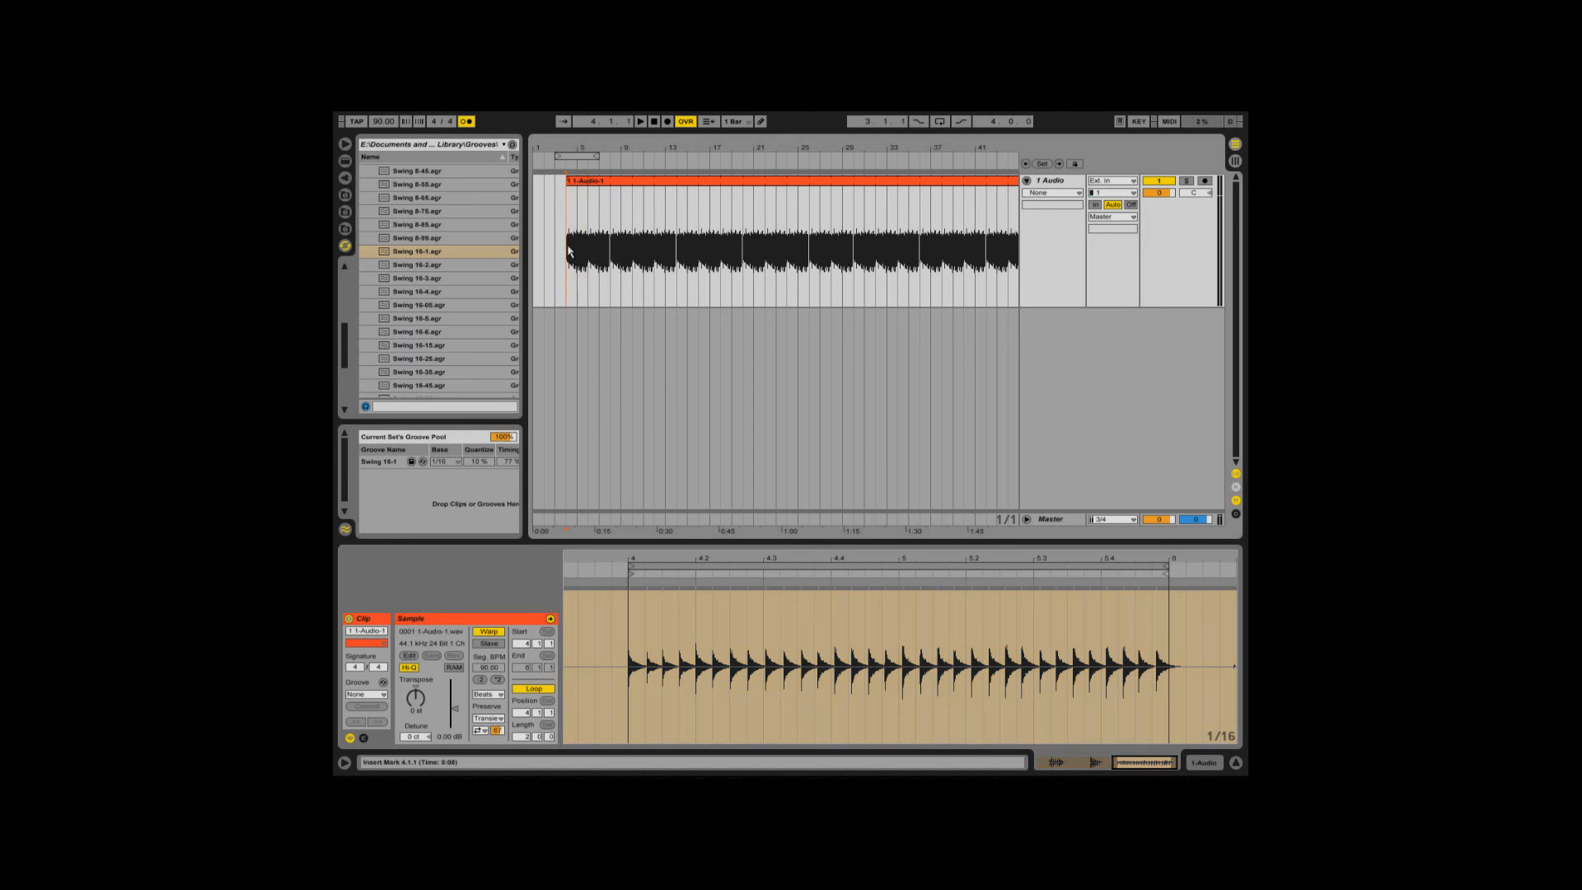
- Quantize the audio of the 1-Audio-1 clip and apply the Swing 16-1 groove from the groove pool to it
right_click(660, 641)
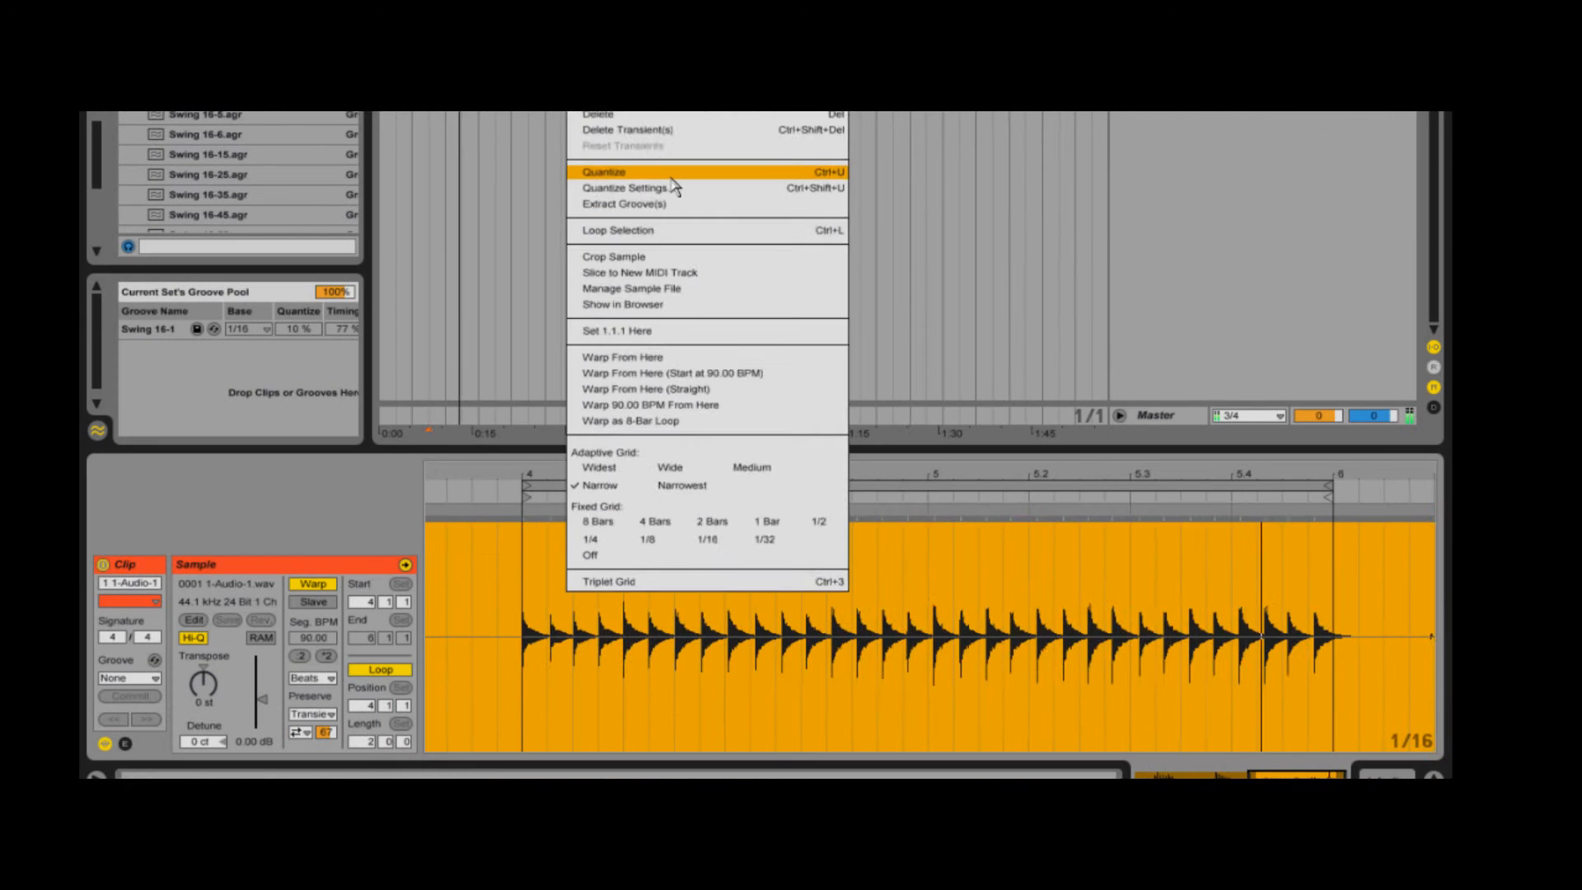
left_click(588, 338)
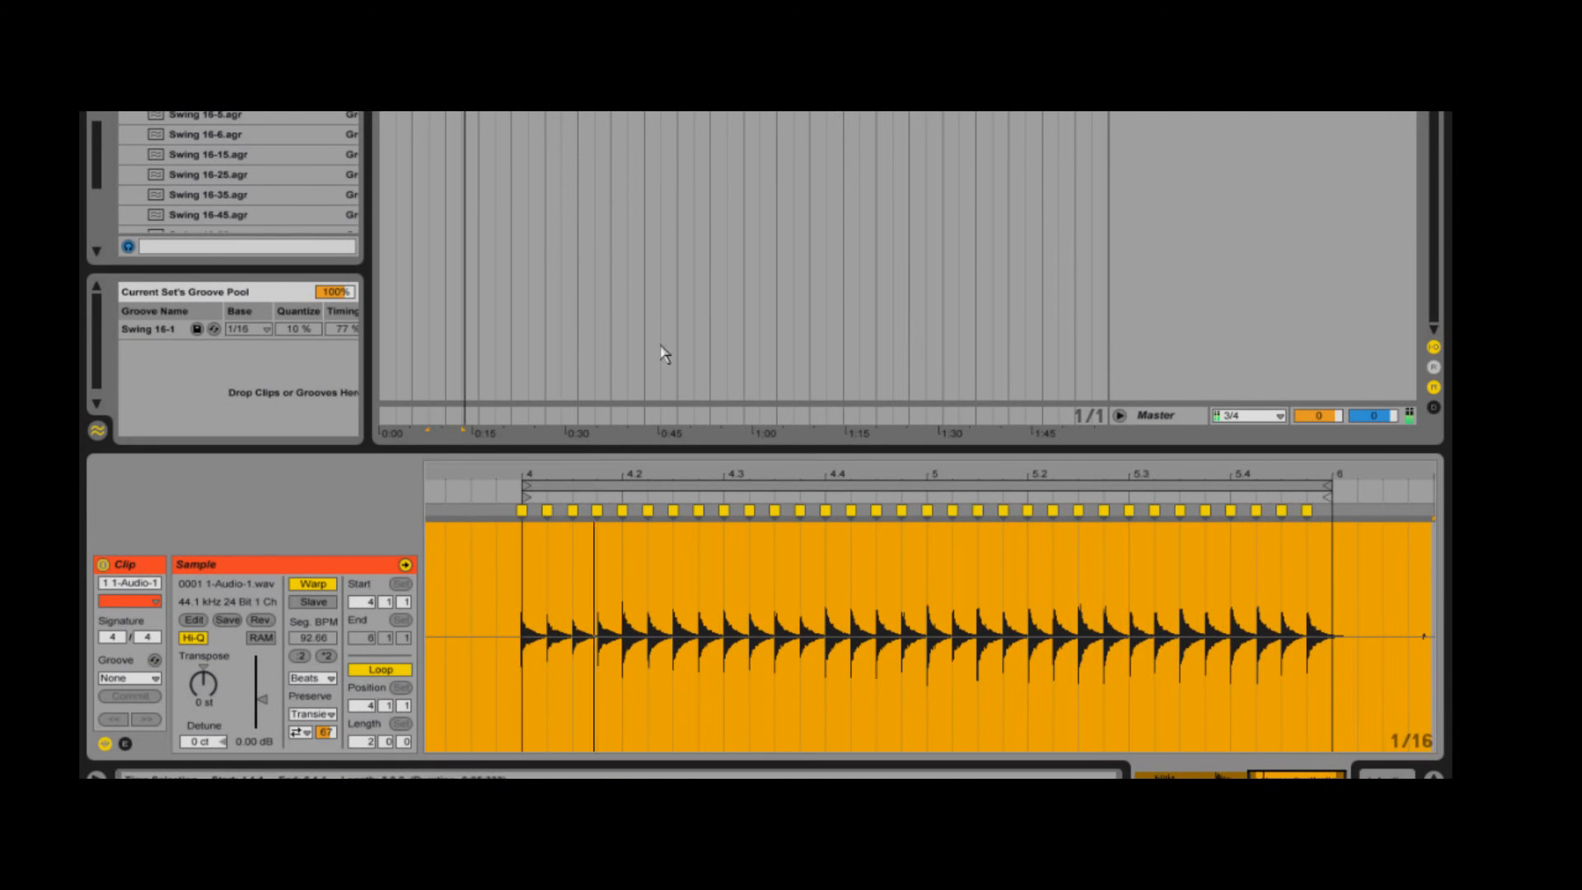
left_click(578, 611)
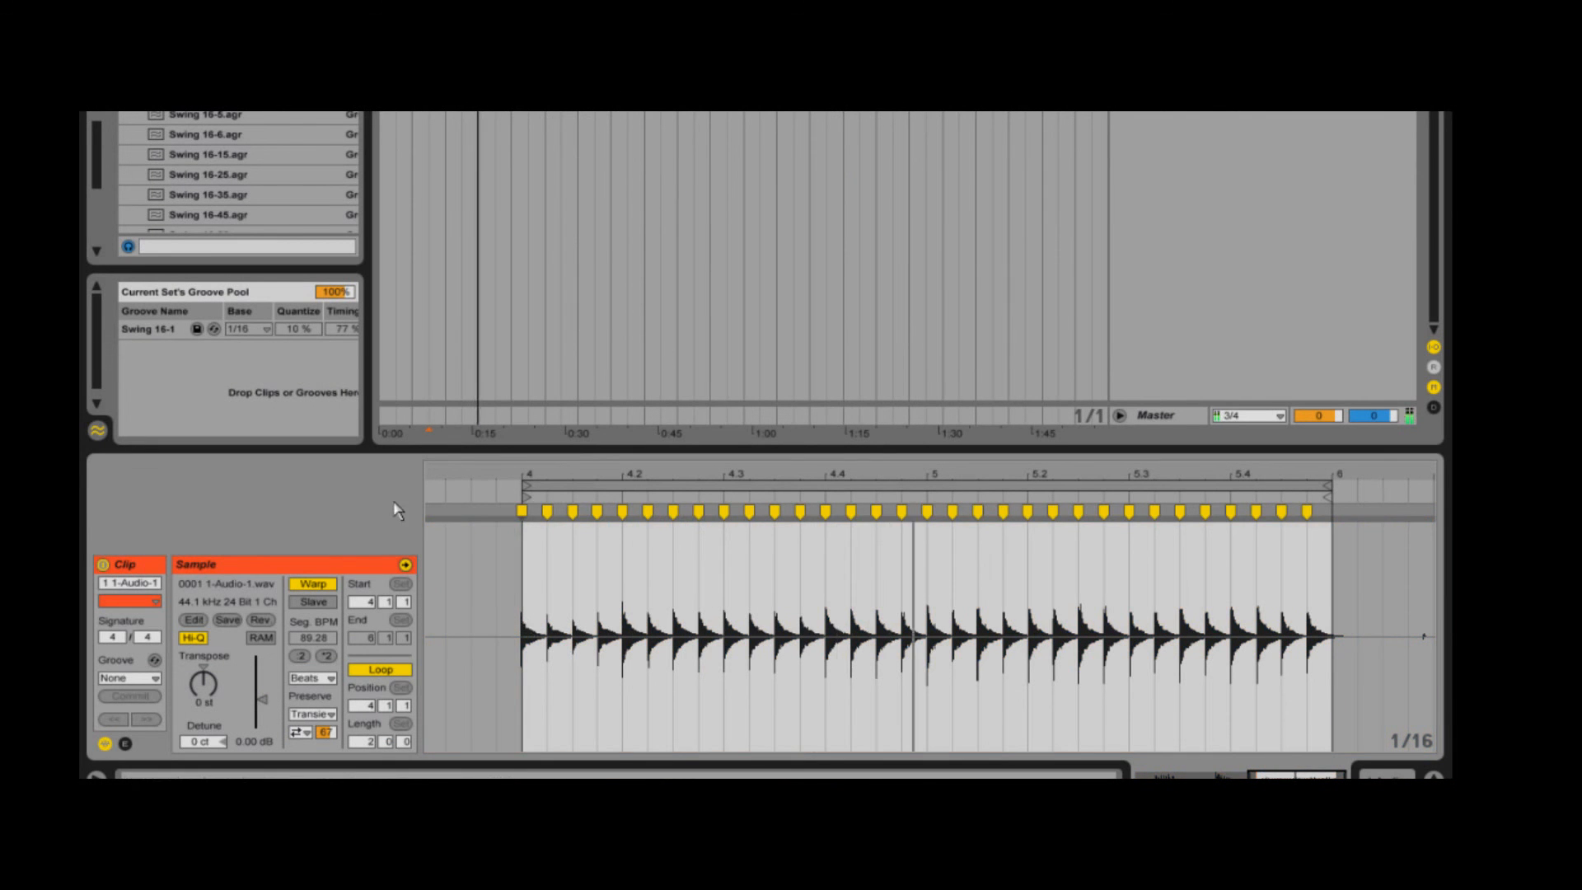
left_click_drag(170, 332, 584, 594)
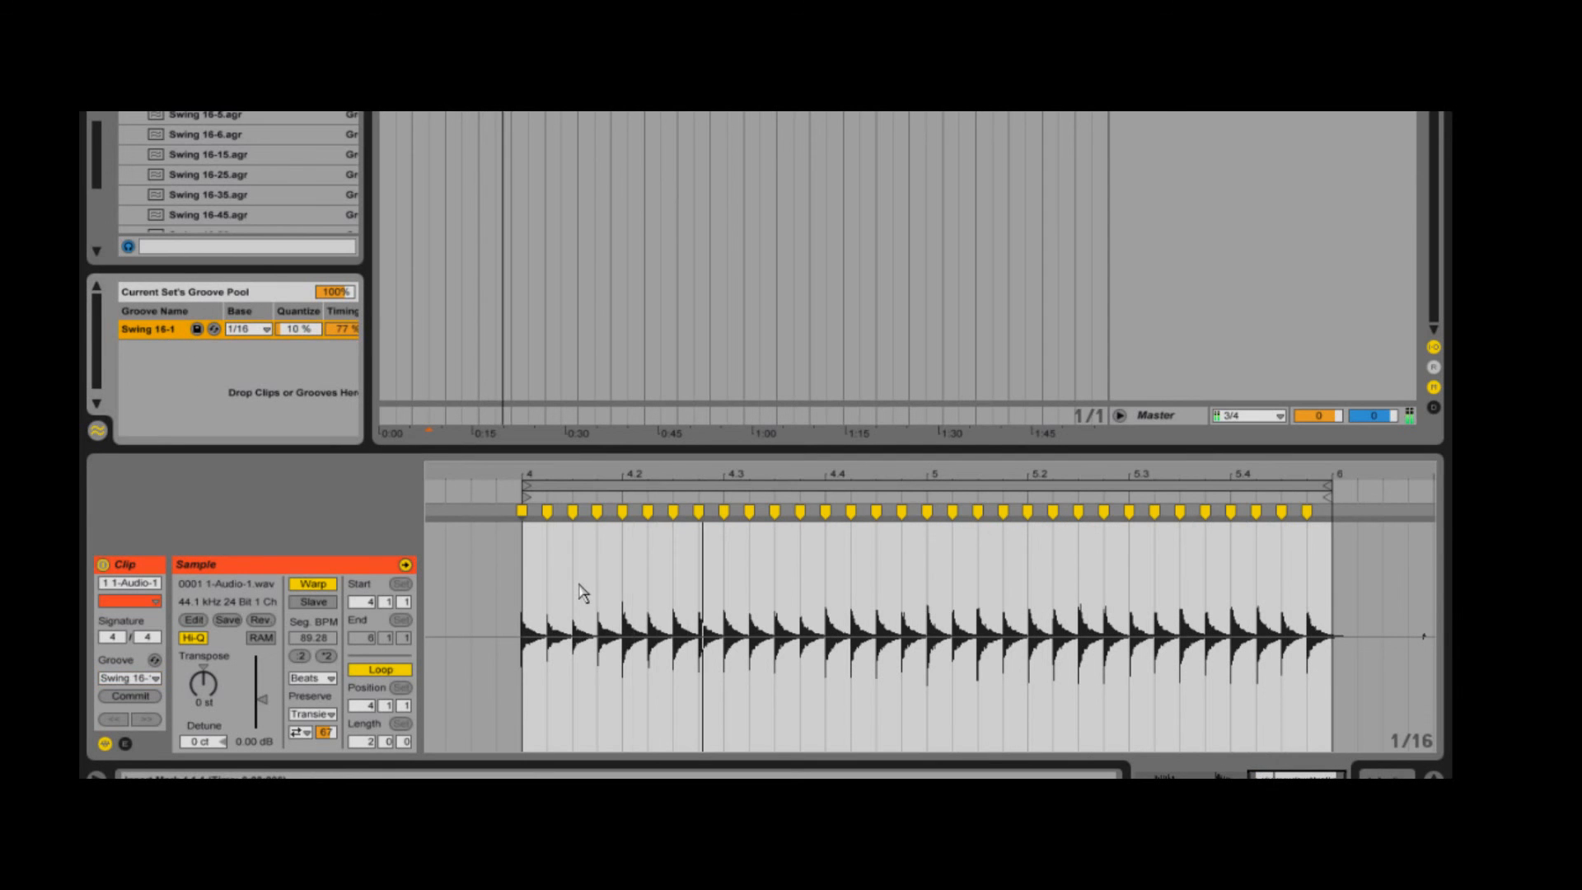